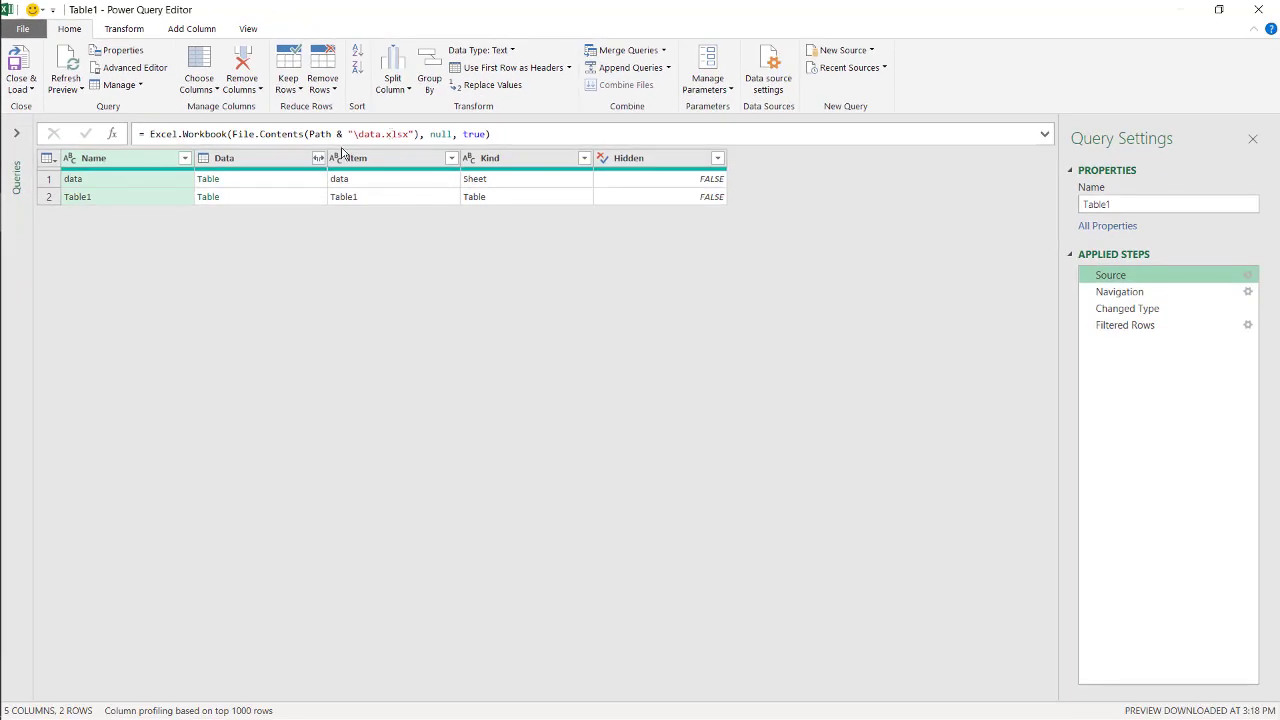
- Change the Table1 query's Dept filter from Business Development to Accounting and load the result back into the worksheet
left_click(1140, 292)
left_click(1146, 310)
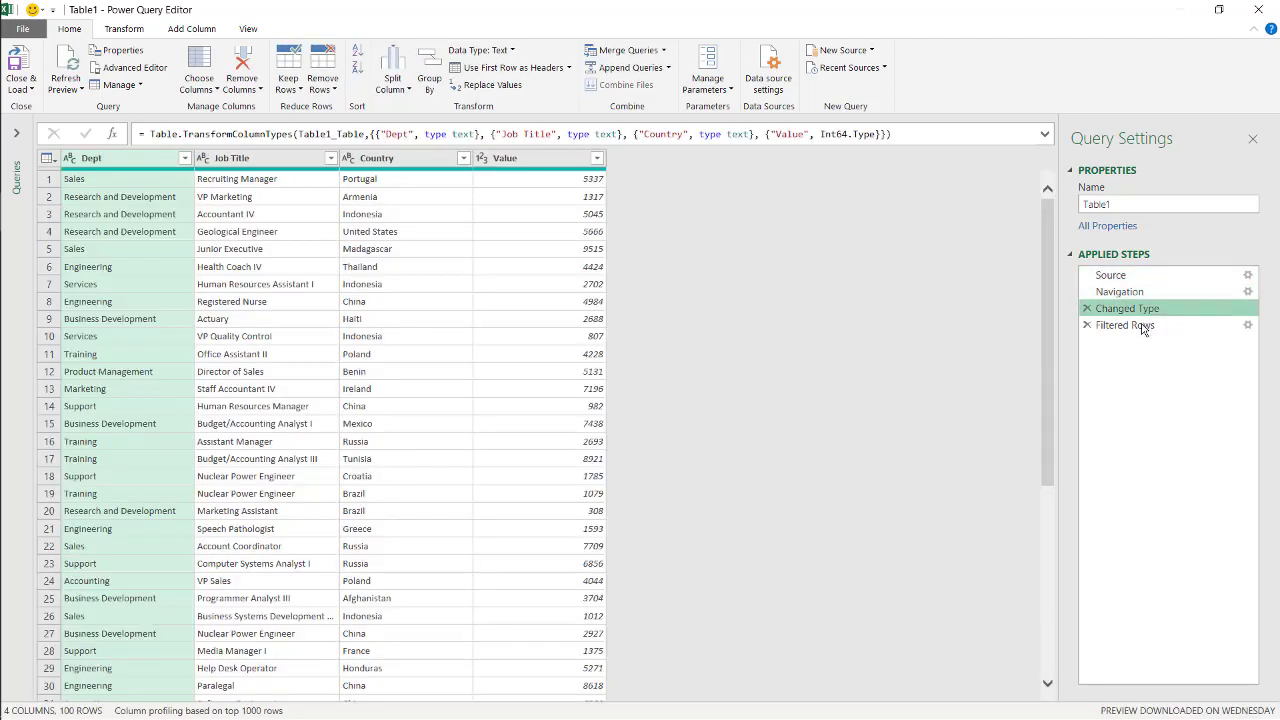
left_click(1141, 328)
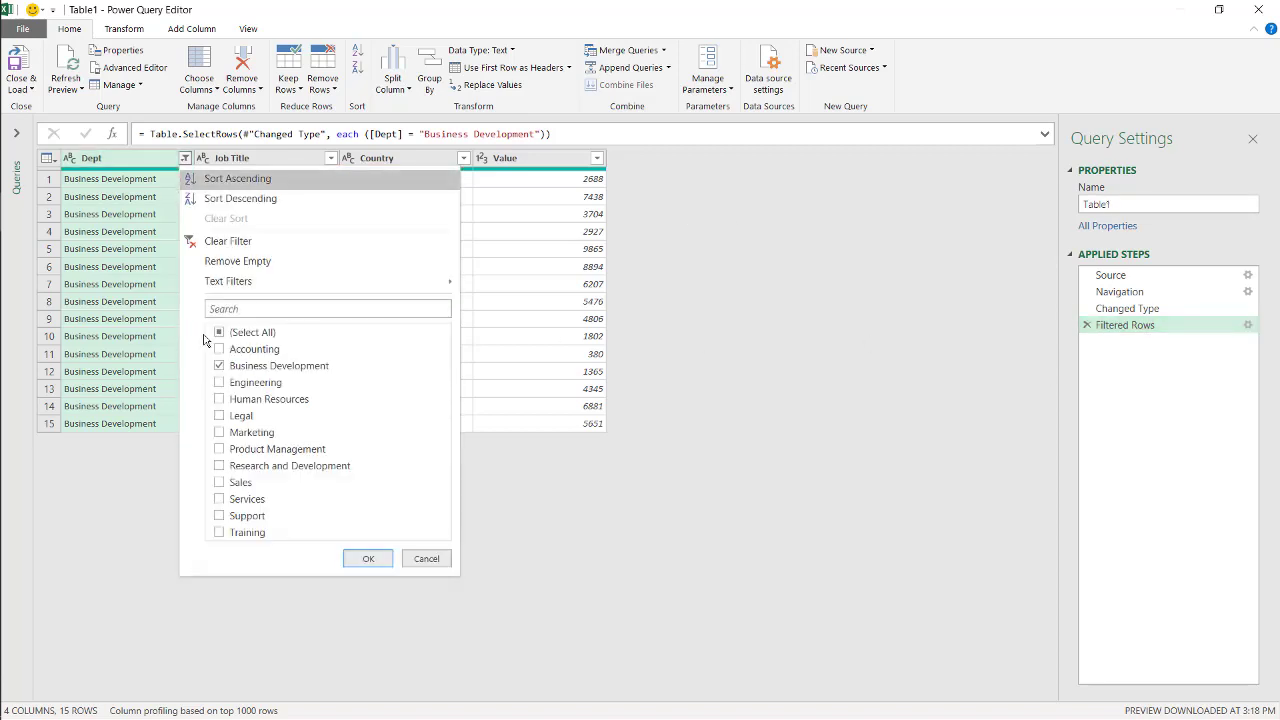
left_click(219, 349)
left_click(219, 366)
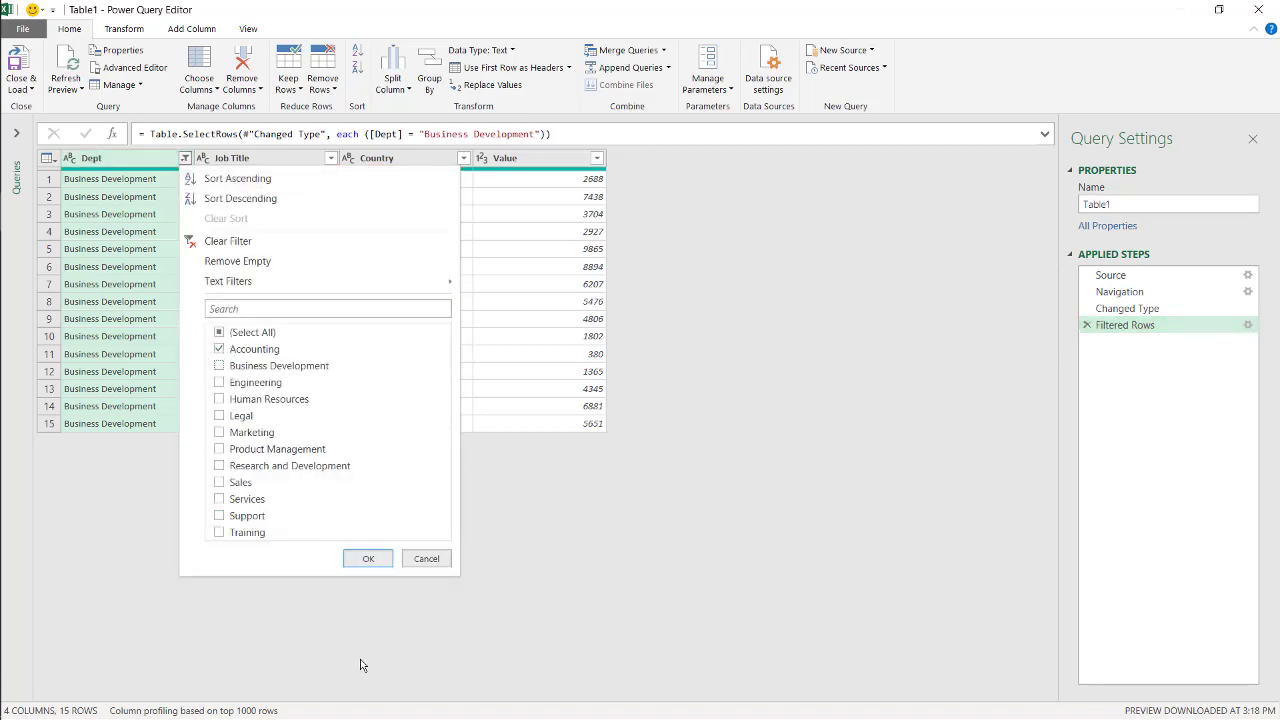
left_click(370, 558)
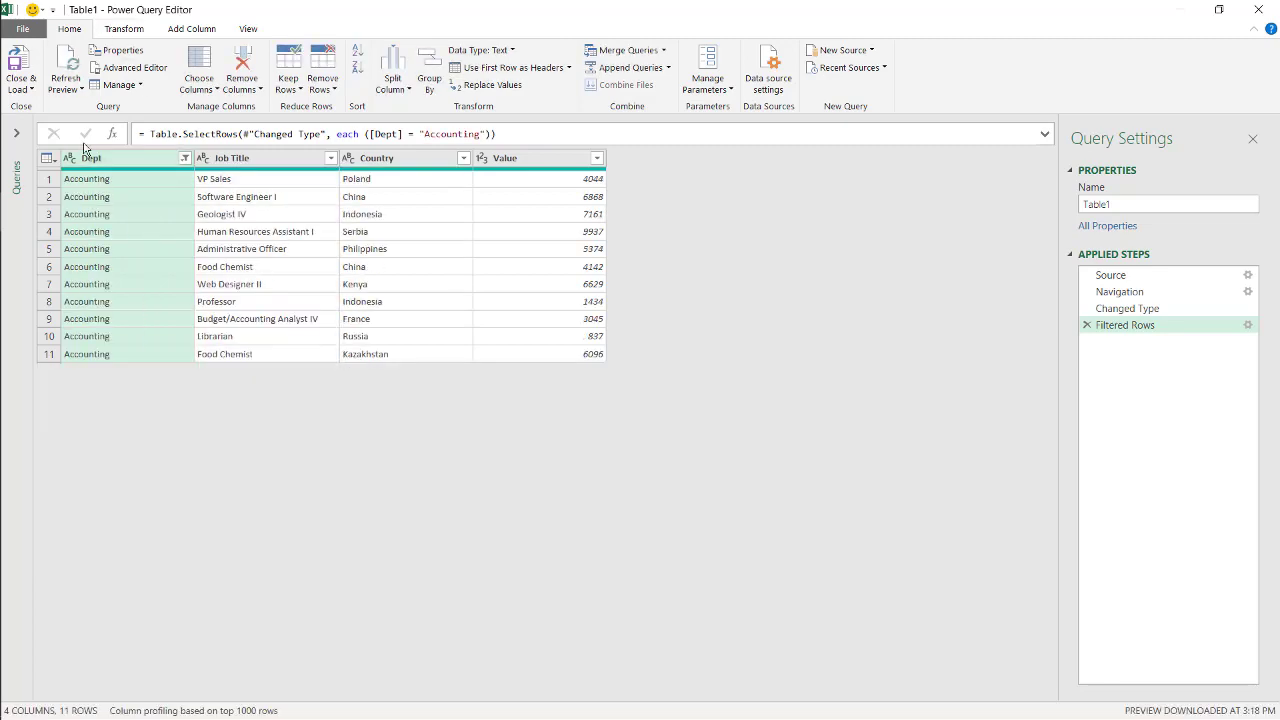
left_click(20, 62)
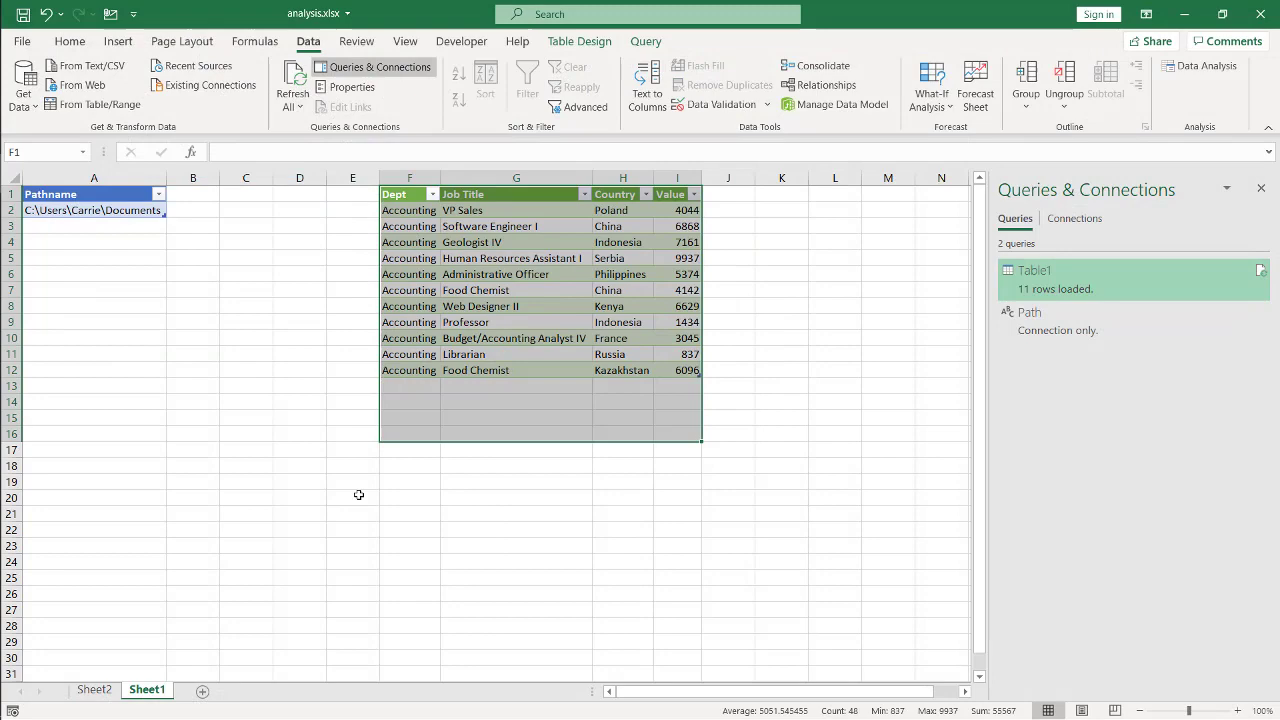
left_click(283, 510)
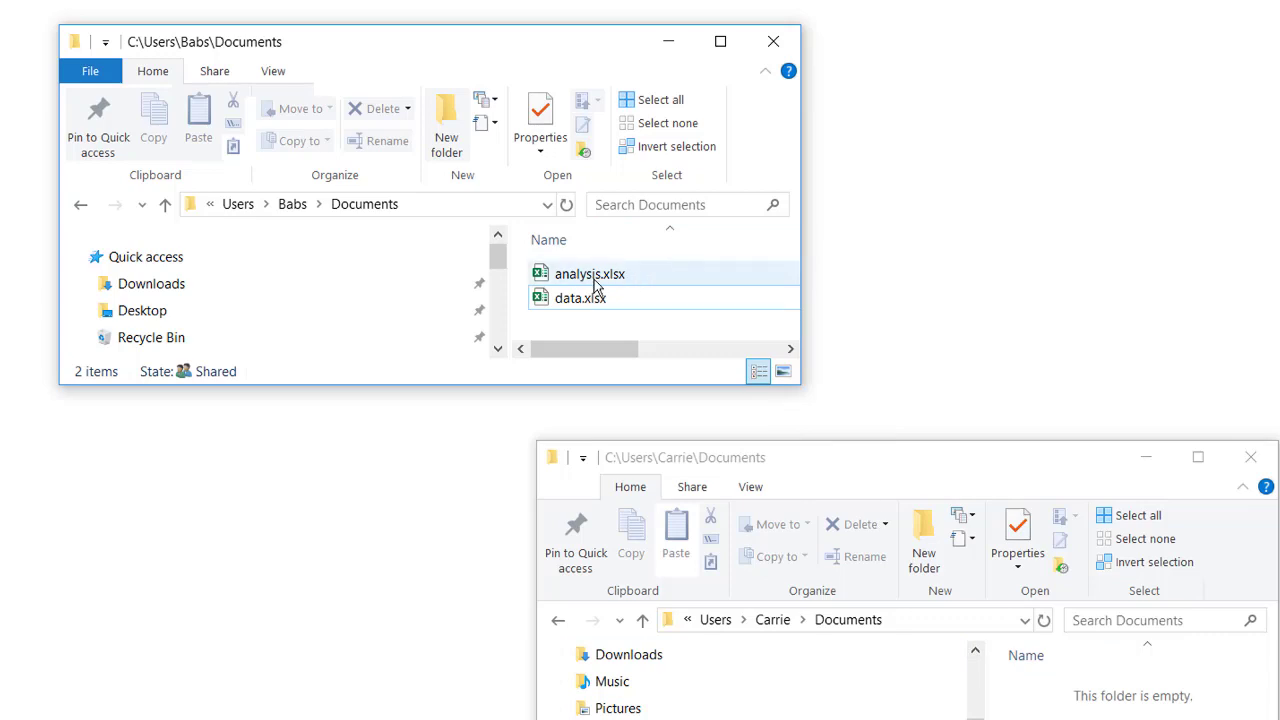
- Open the analysis.xlsx copy in the second user's Documents folder and replace the user name within the A2 pathname with that folder owner's name
left_click(540, 298)
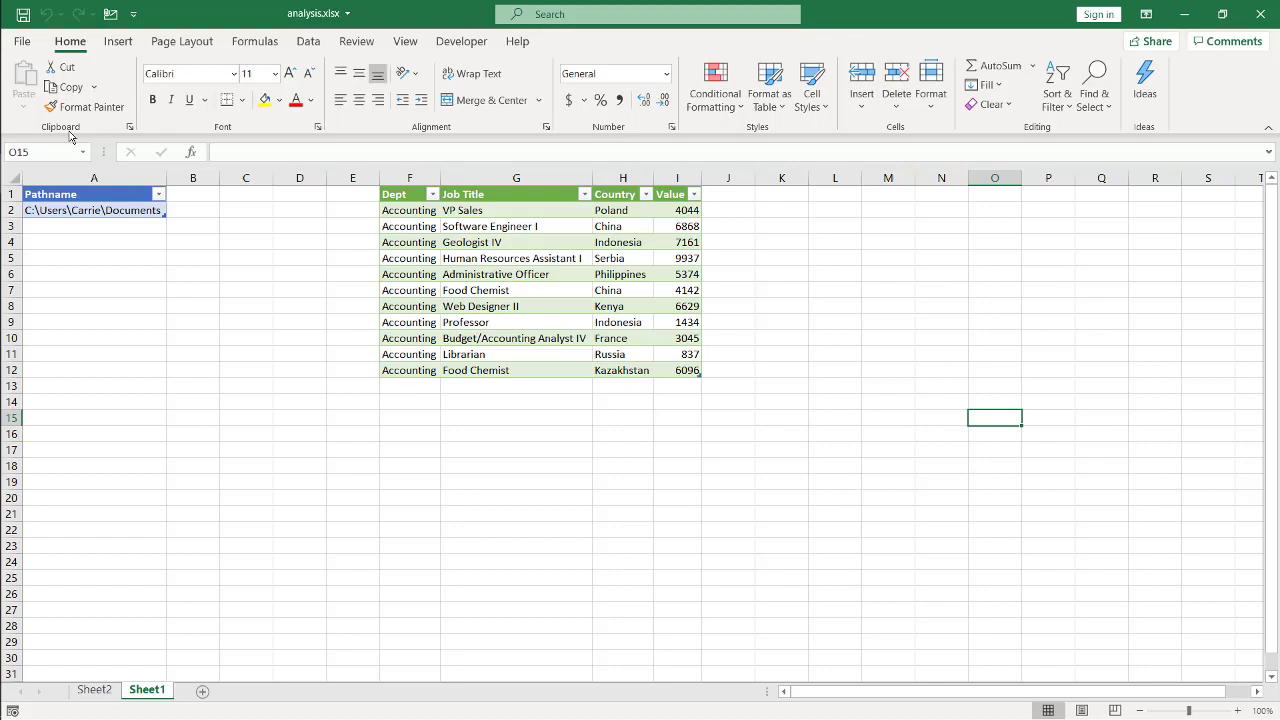
left_click(90, 209)
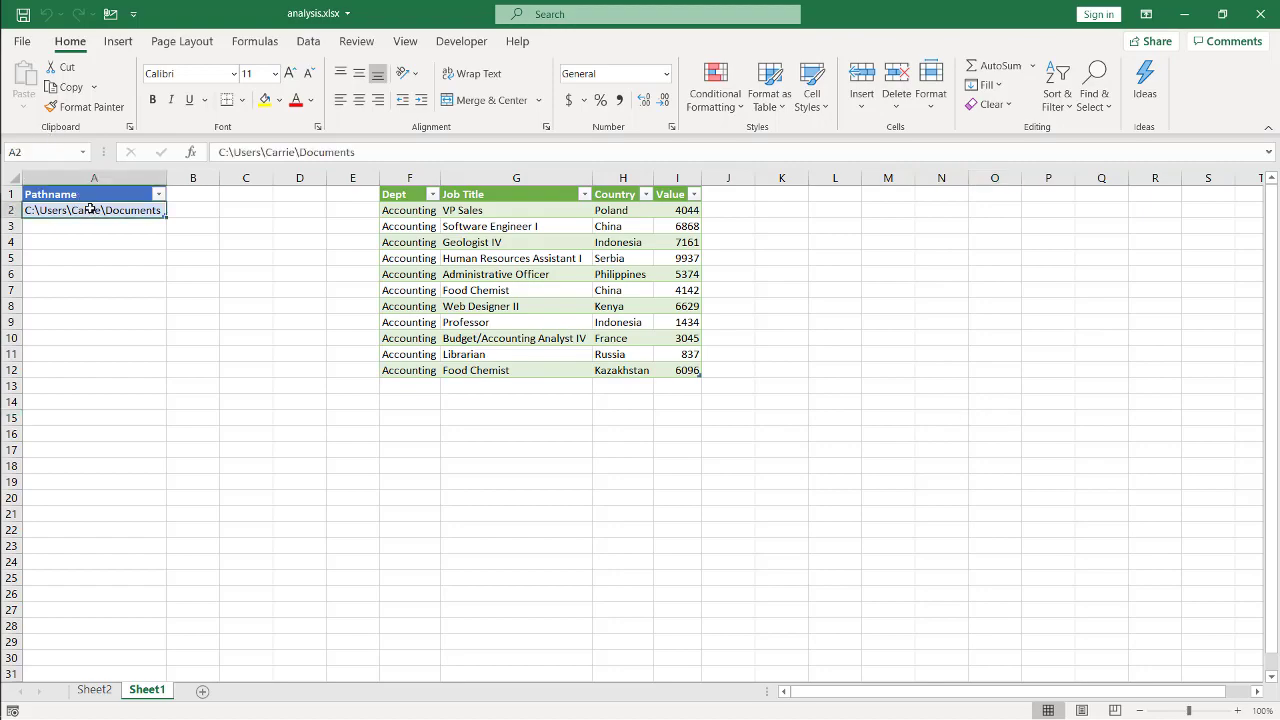
left_click(297, 151)
key("BackSpace")
key("BackSpace")
key("BackSpace")
key("BackSpace")
key("BackSpace")
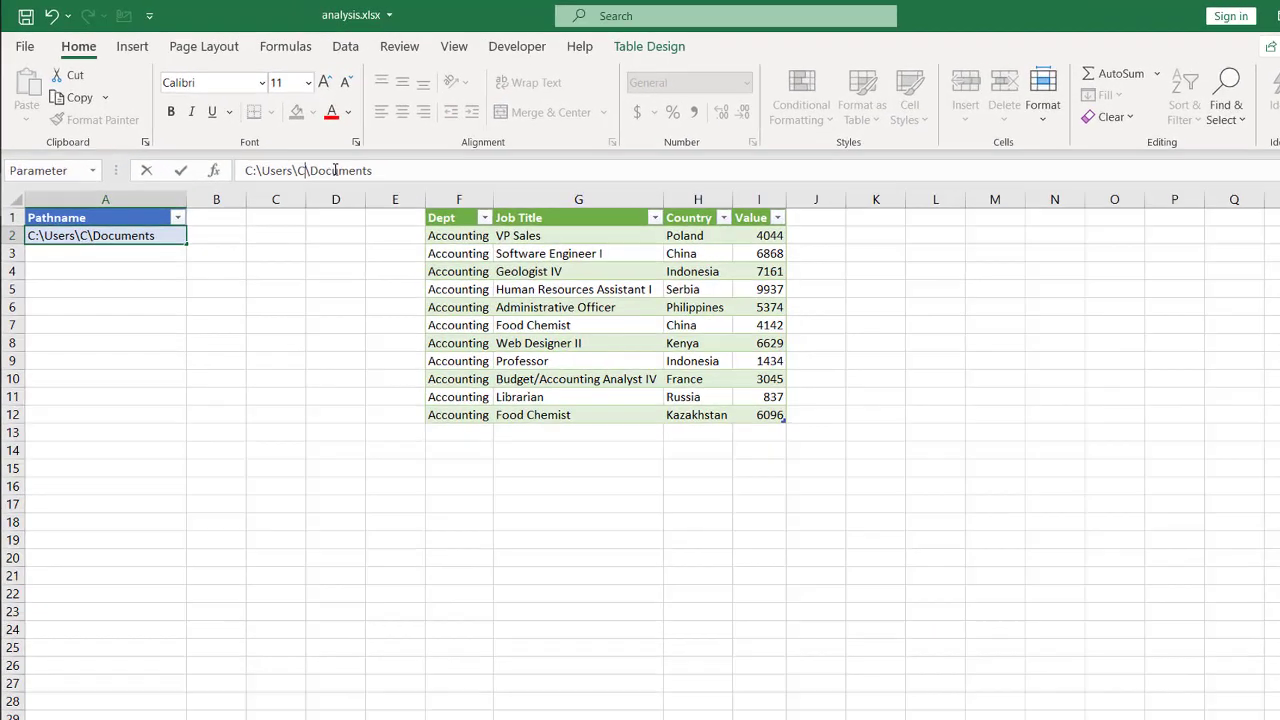
key("BackSpace")
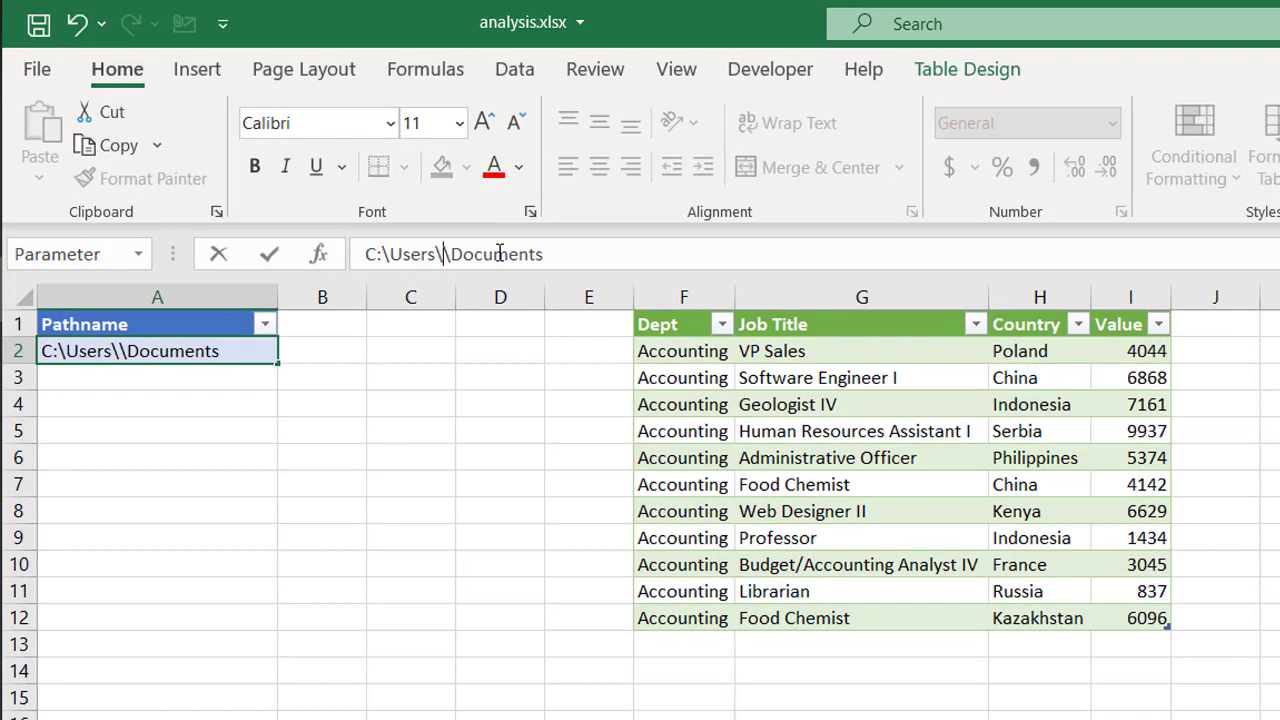
type("Babs")
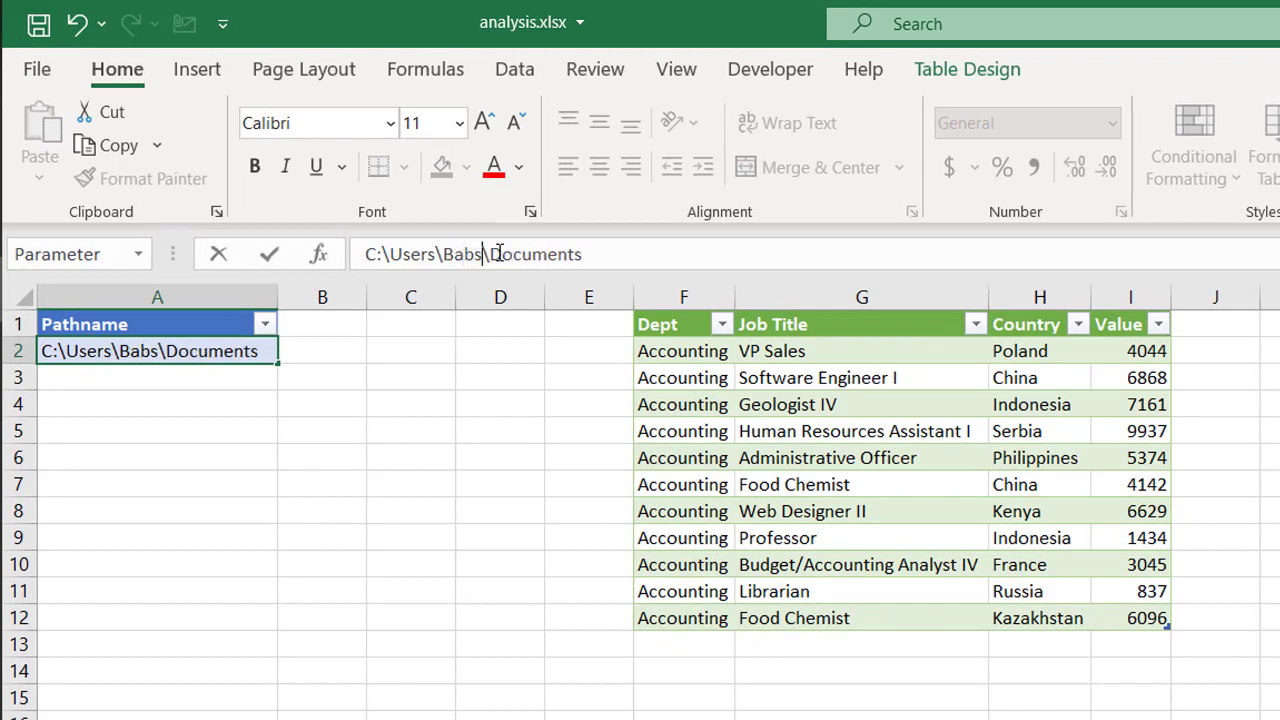
key("Return")
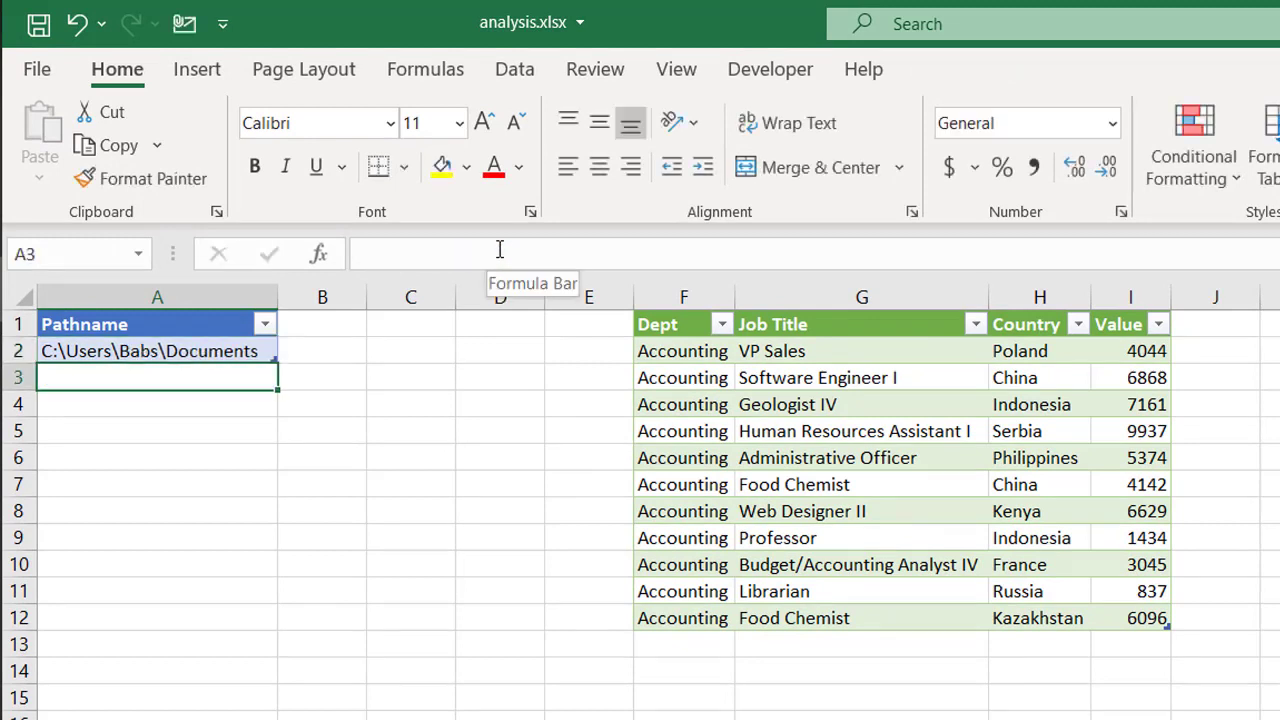
- Refresh all queries, dismiss the message, and inspect the Table1 query's details among the workbook queries
left_click(514, 69)
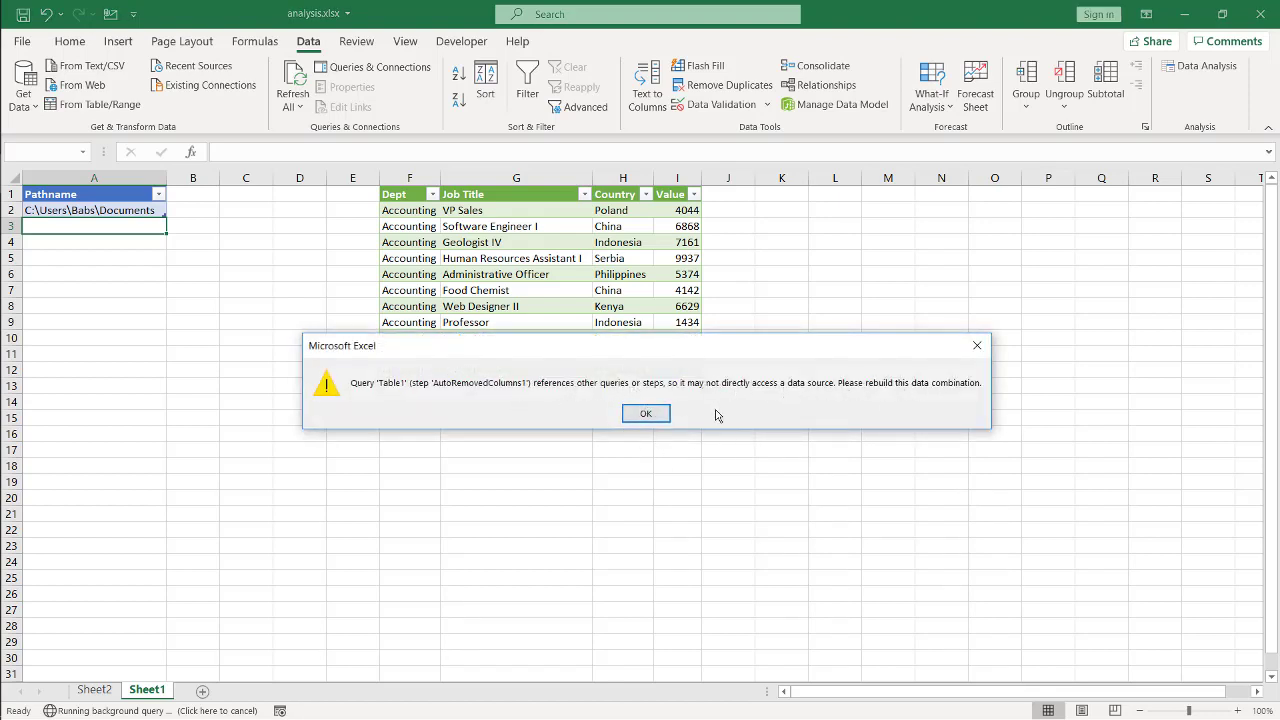
left_click(646, 414)
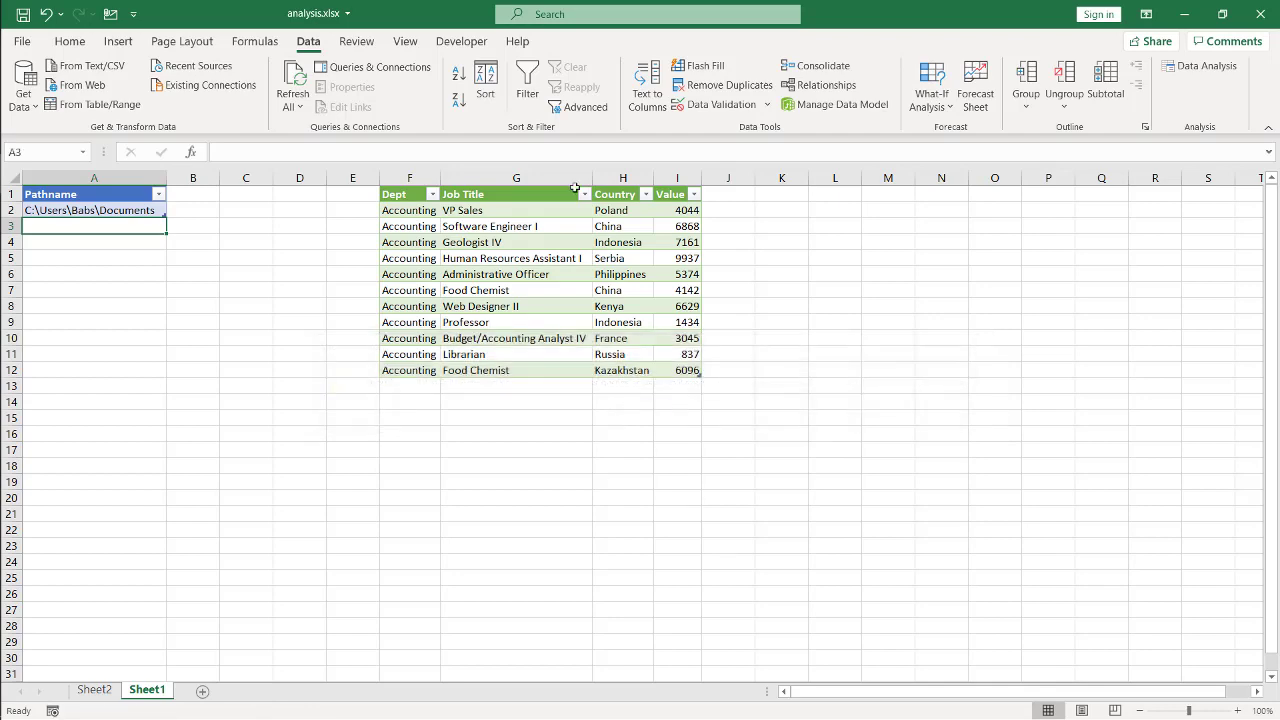
left_click(402, 68)
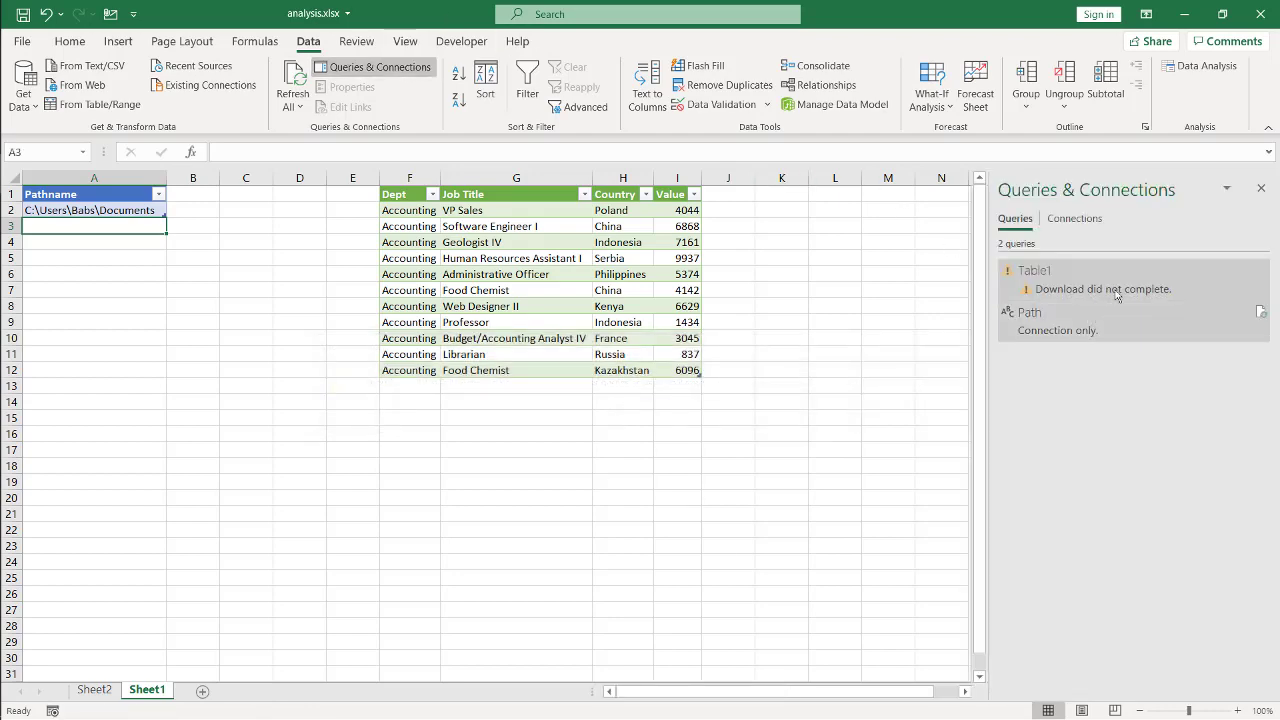
mouse_move(1115, 289)
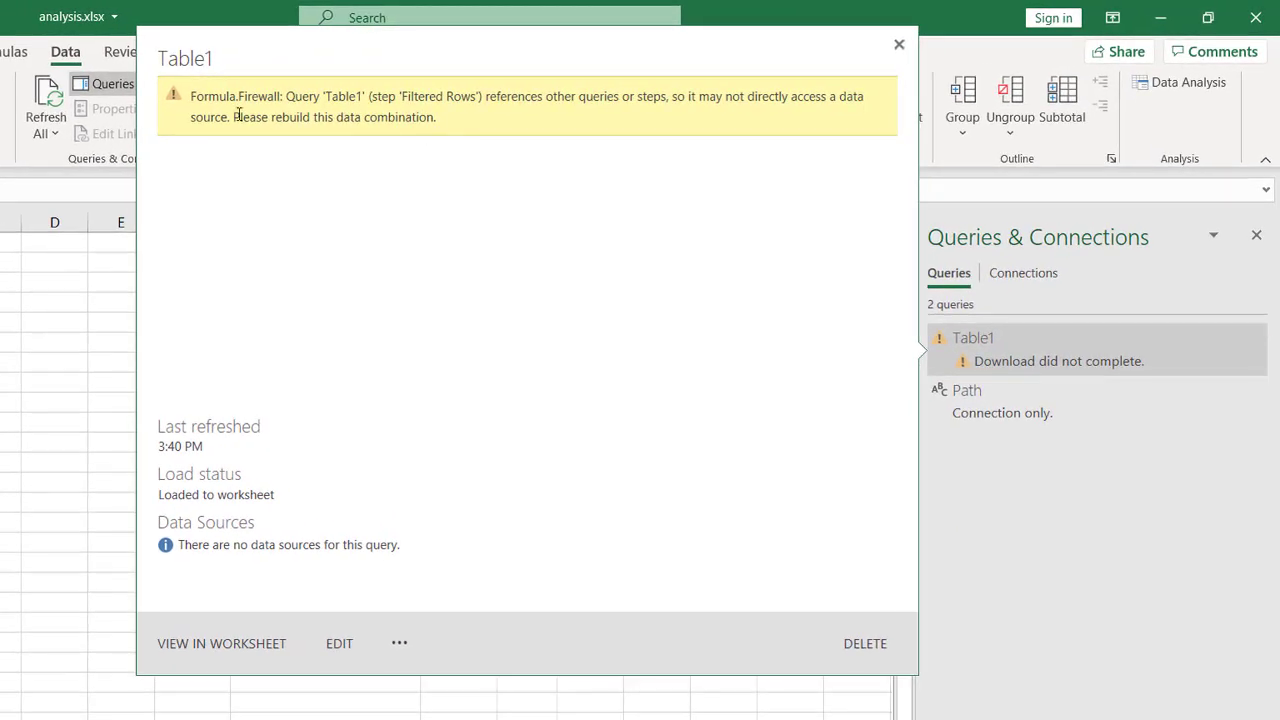
left_click(566, 719)
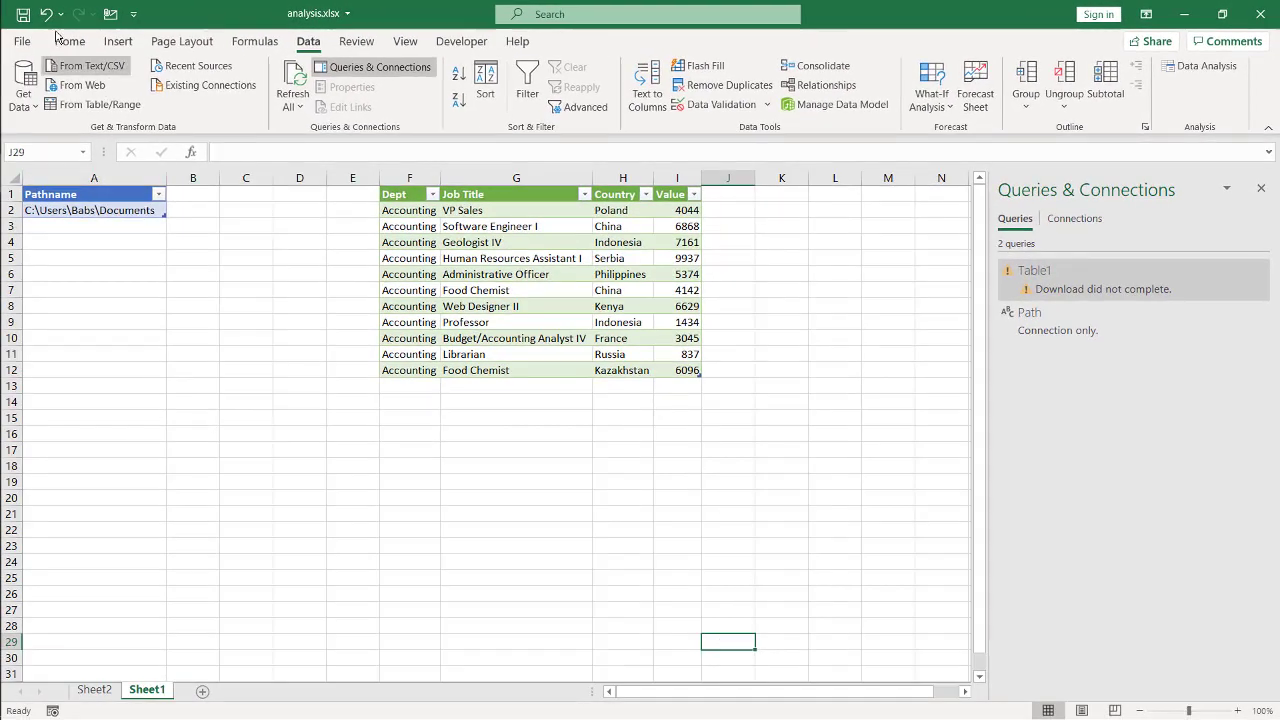
- Set the current workbook's query privacy option to ignore the Privacy Levels and refresh all queries
left_click(24, 100)
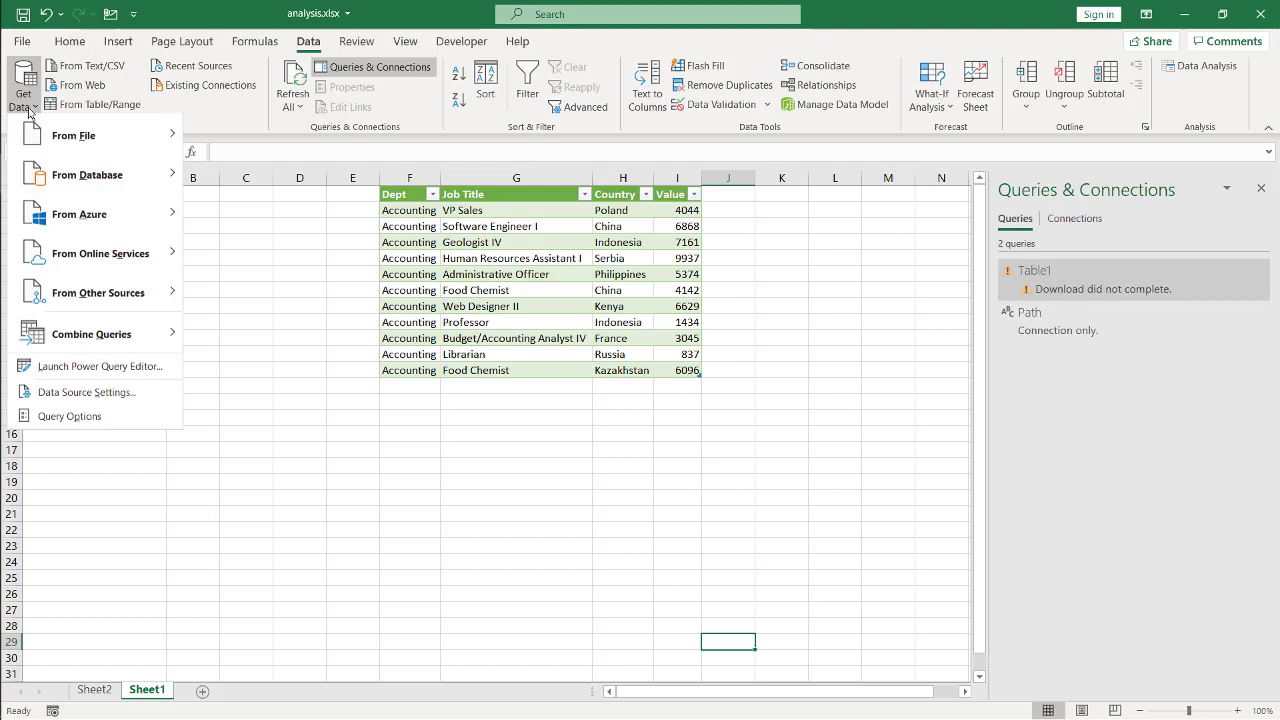
left_click(123, 421)
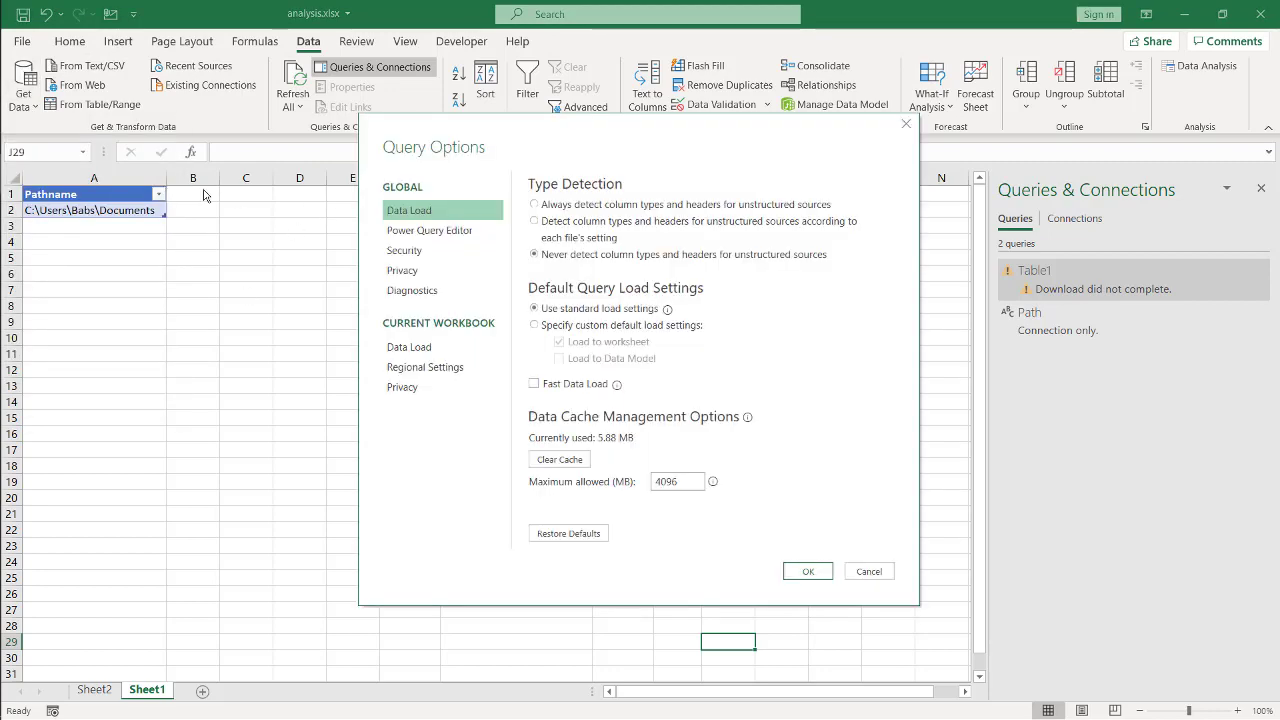
left_click(401, 388)
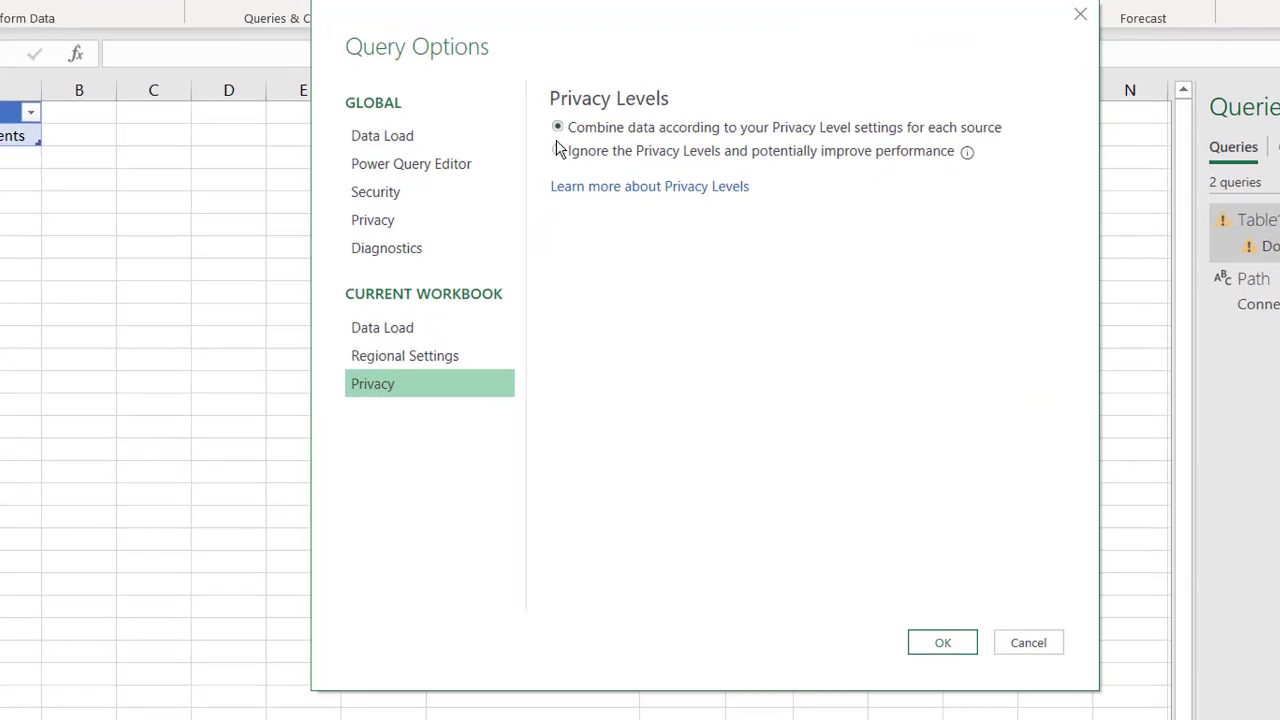
left_click(550, 178)
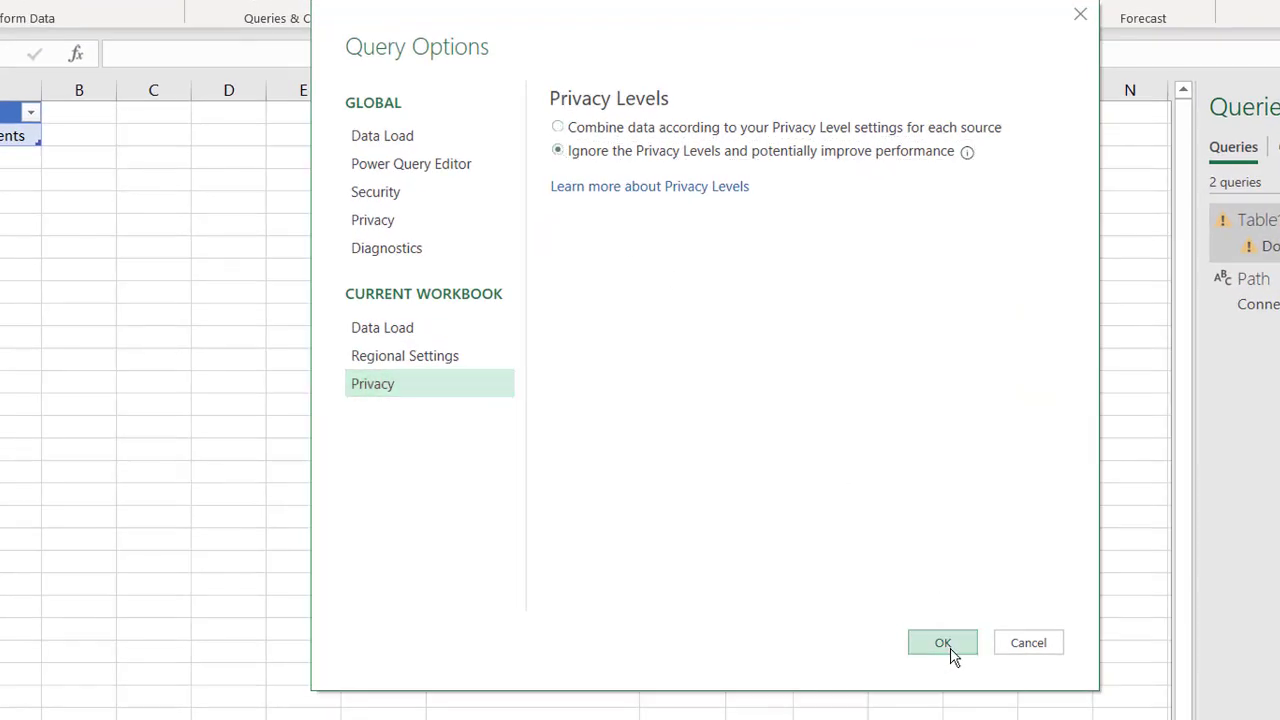
left_click(950, 649)
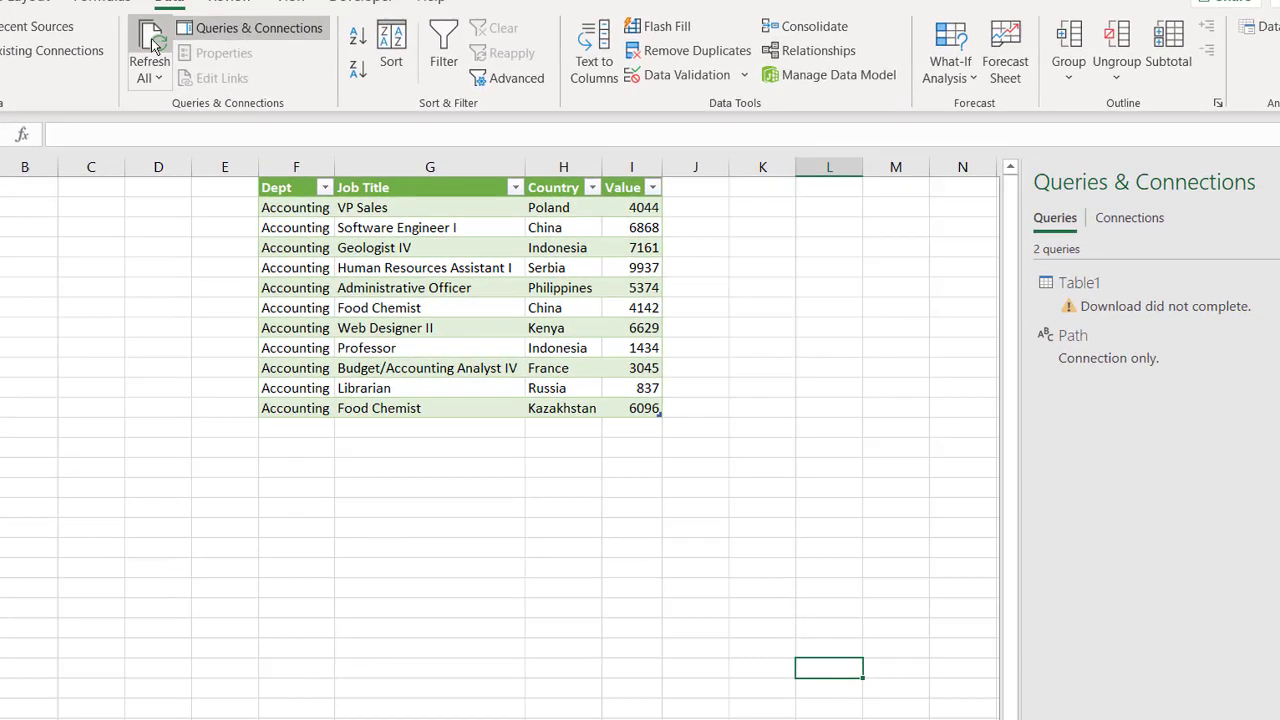
left_click(152, 45)
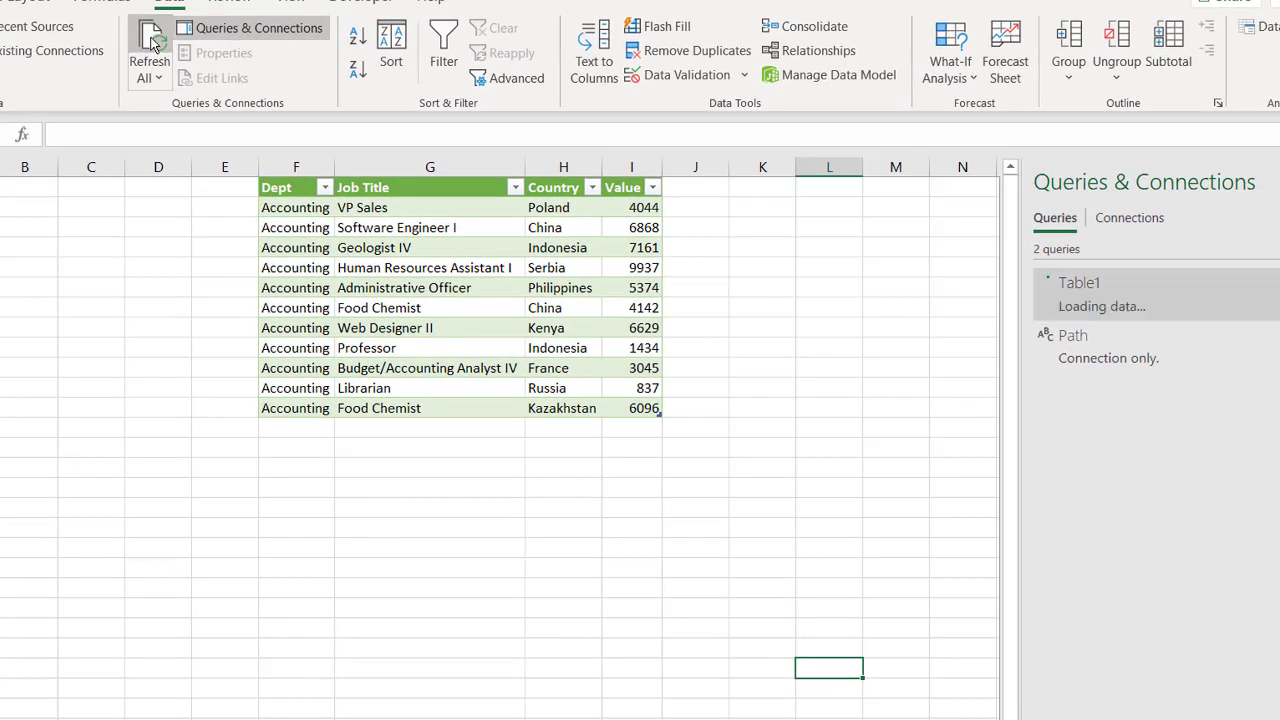
mouse_move(1079, 304)
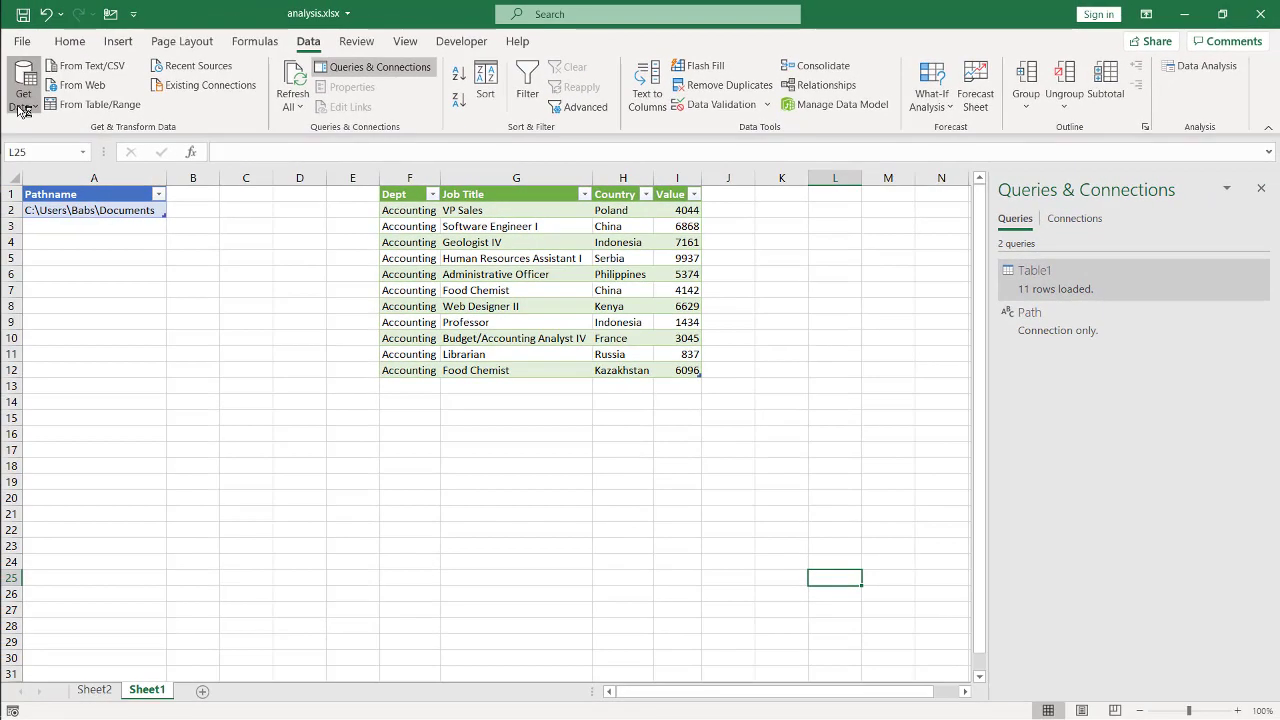
- Set the current workbook's query privacy option back to combining data according to the Privacy Level settings for each source
left_click(22, 93)
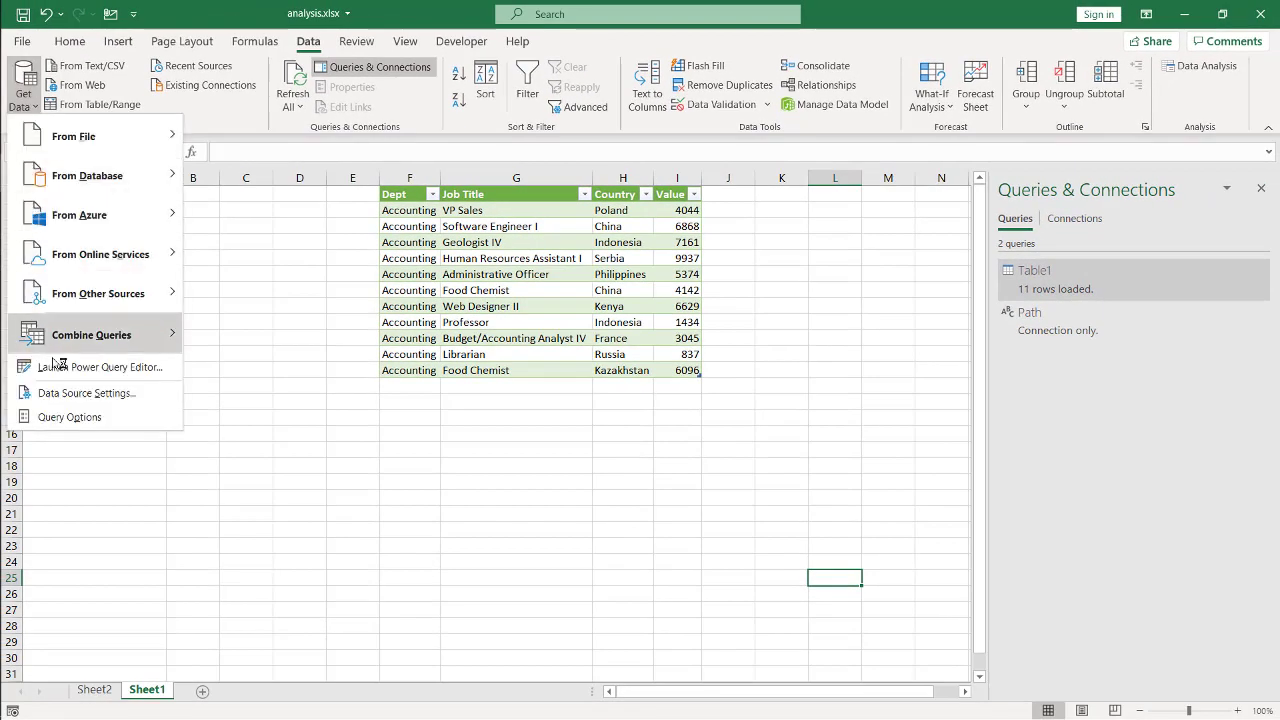
left_click(83, 417)
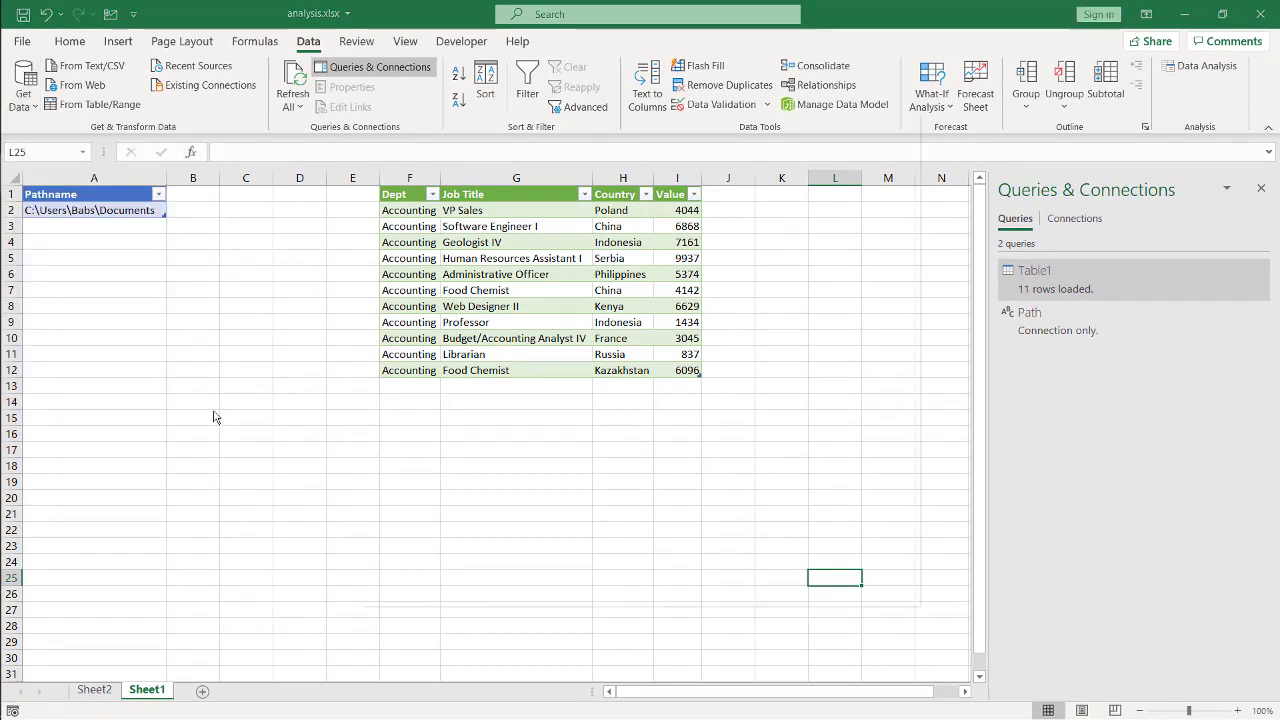
left_click(437, 394)
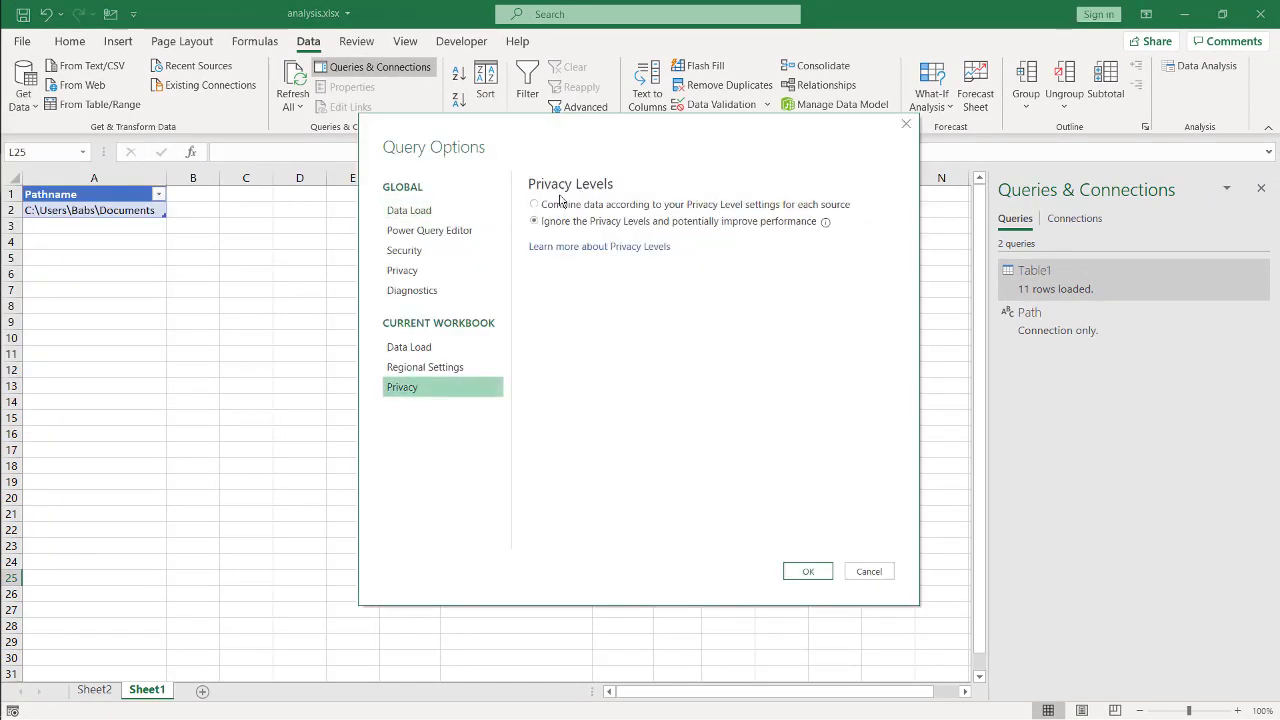
left_click(808, 573)
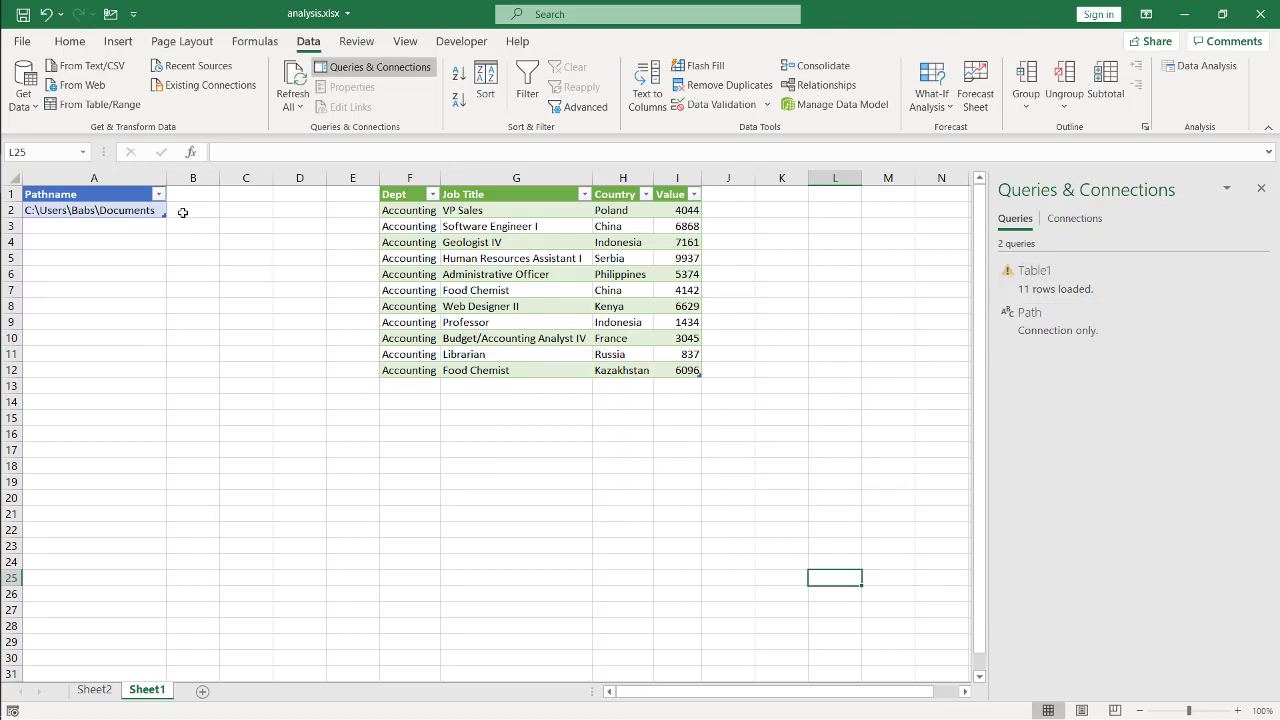
- Create a blank query and open its code in the Advanced Editor
left_click(23, 88)
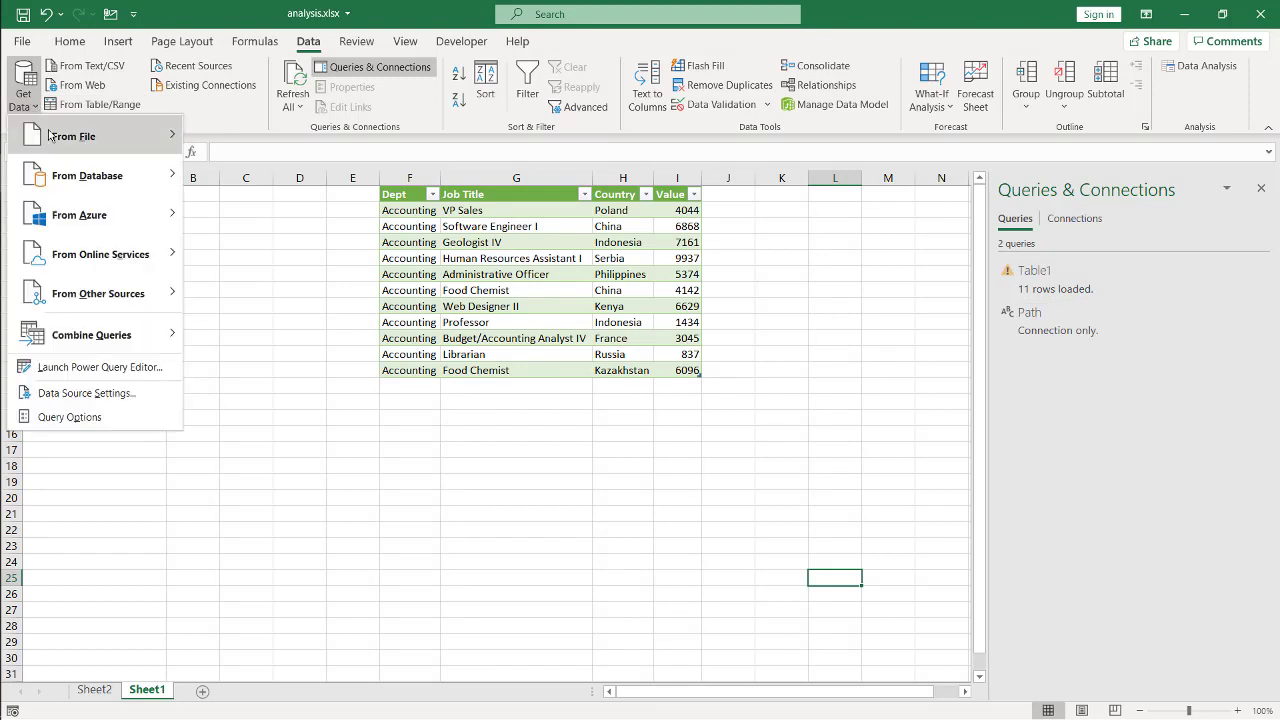
mouse_move(75, 293)
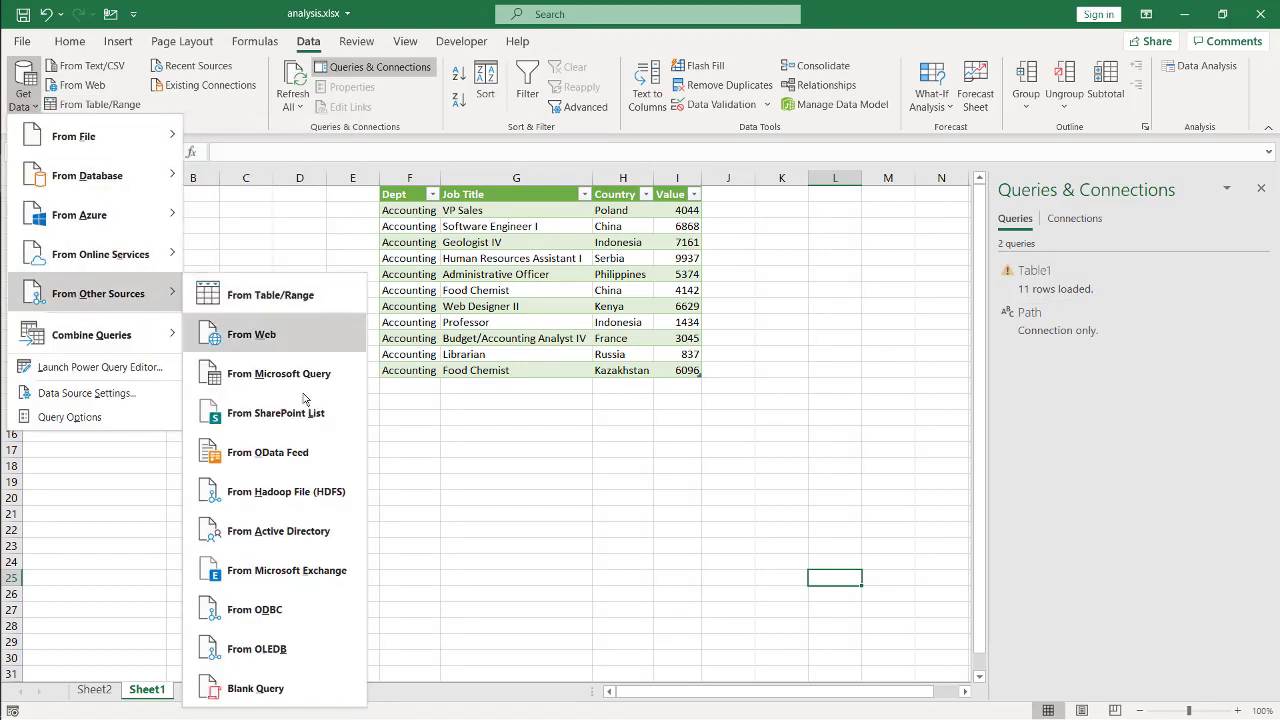
left_click(316, 681)
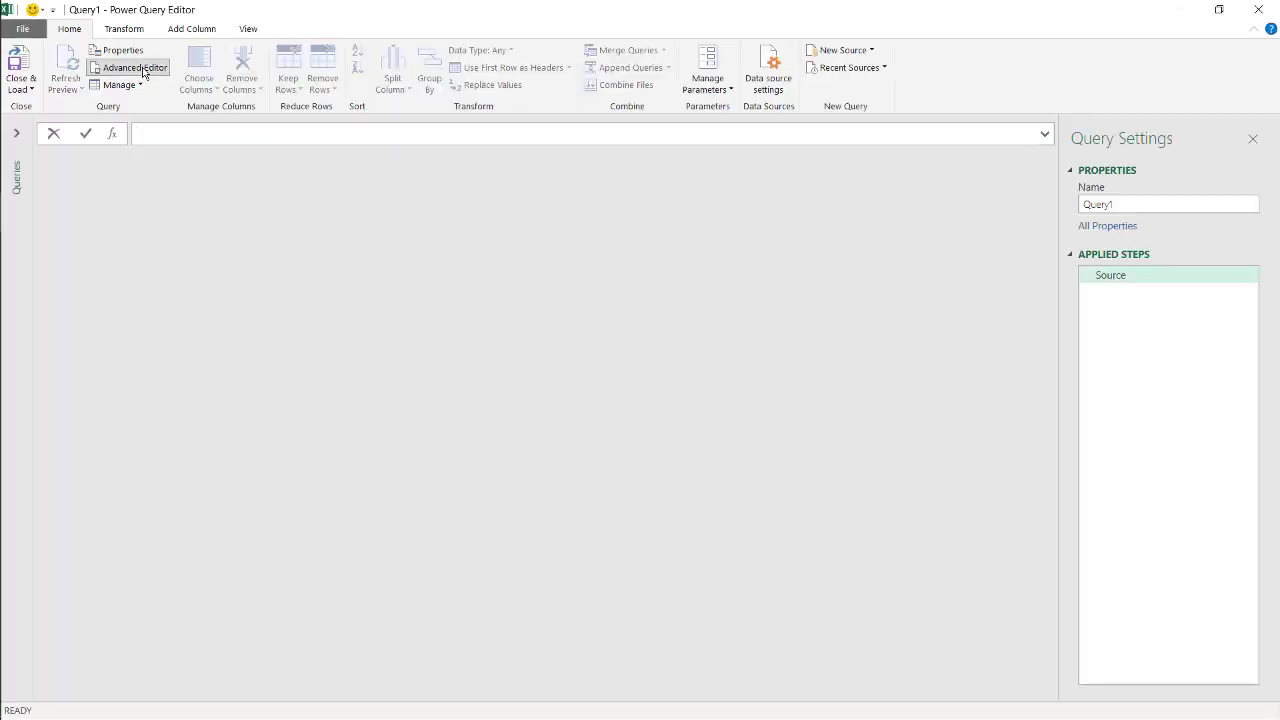
left_click(140, 68)
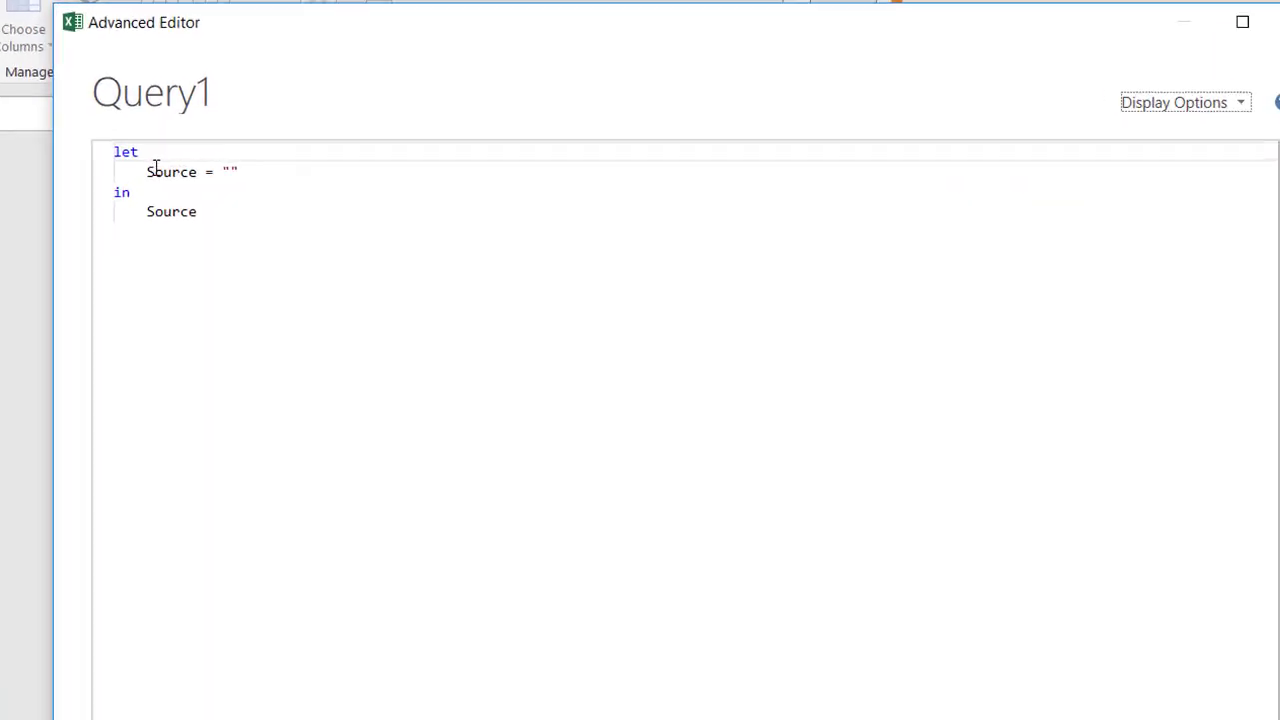
left_click(150, 170)
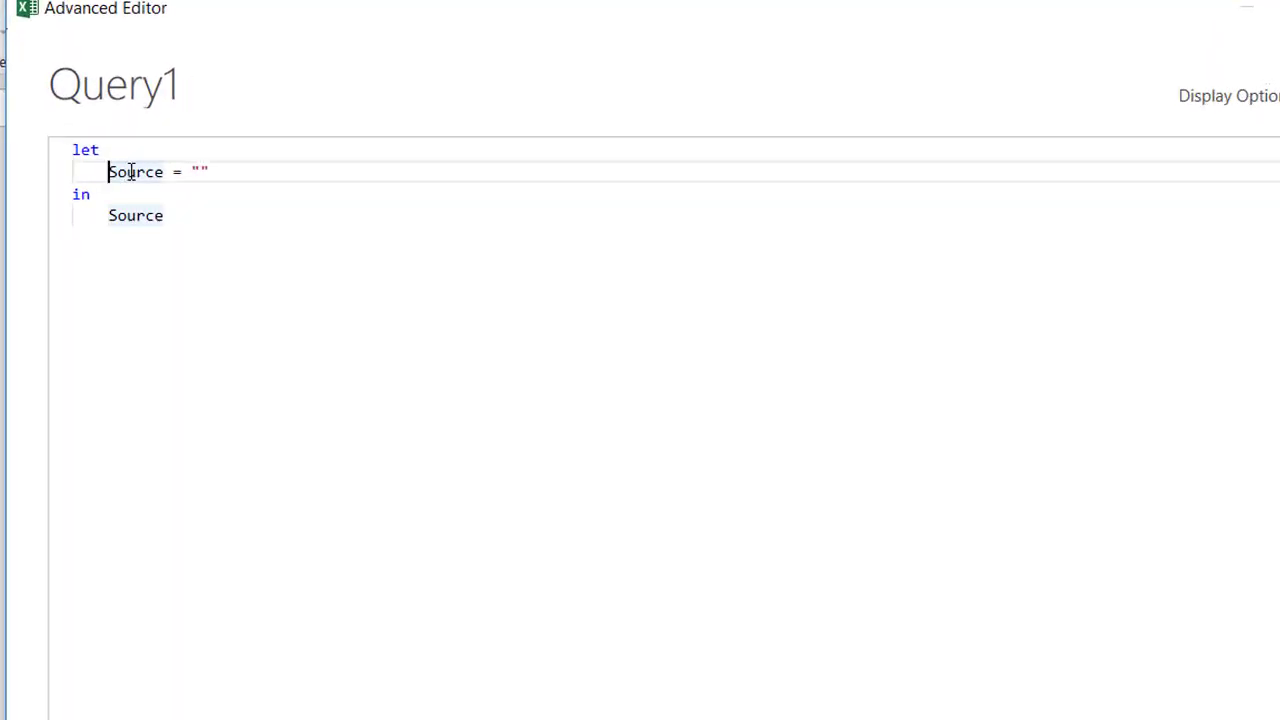
key("Return")
left_click(131, 172)
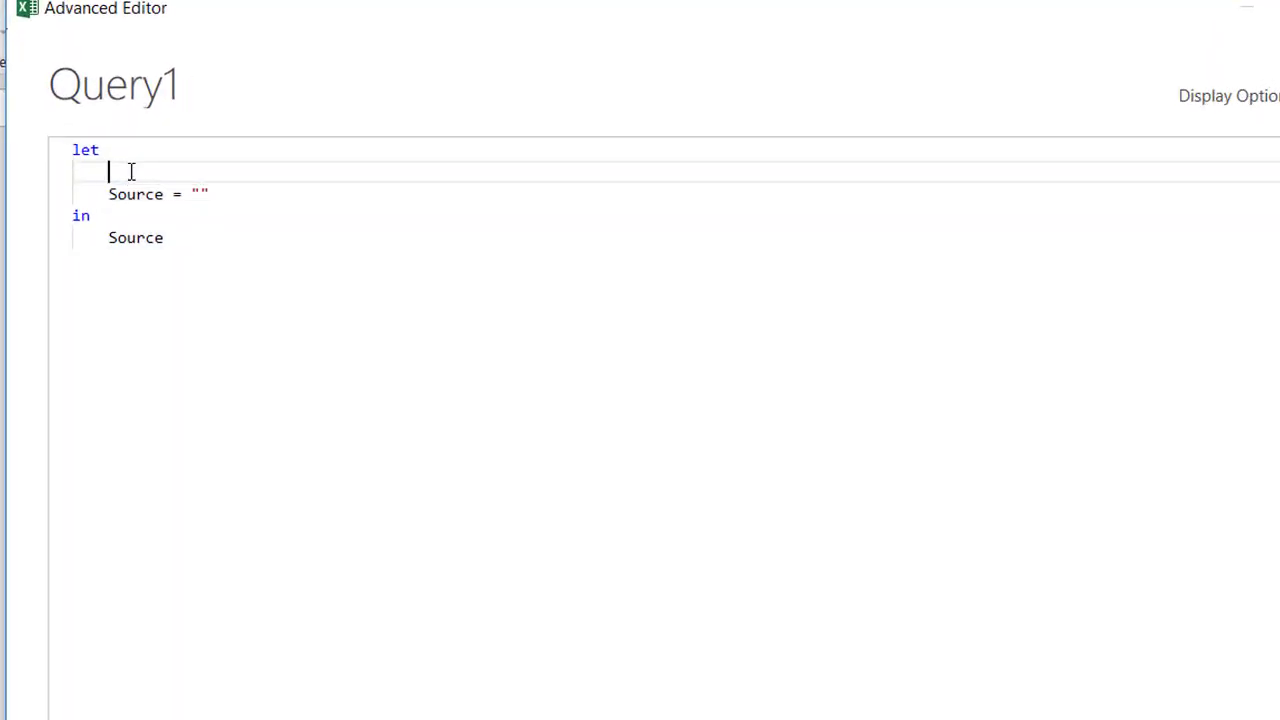
type("Path = Excel.")
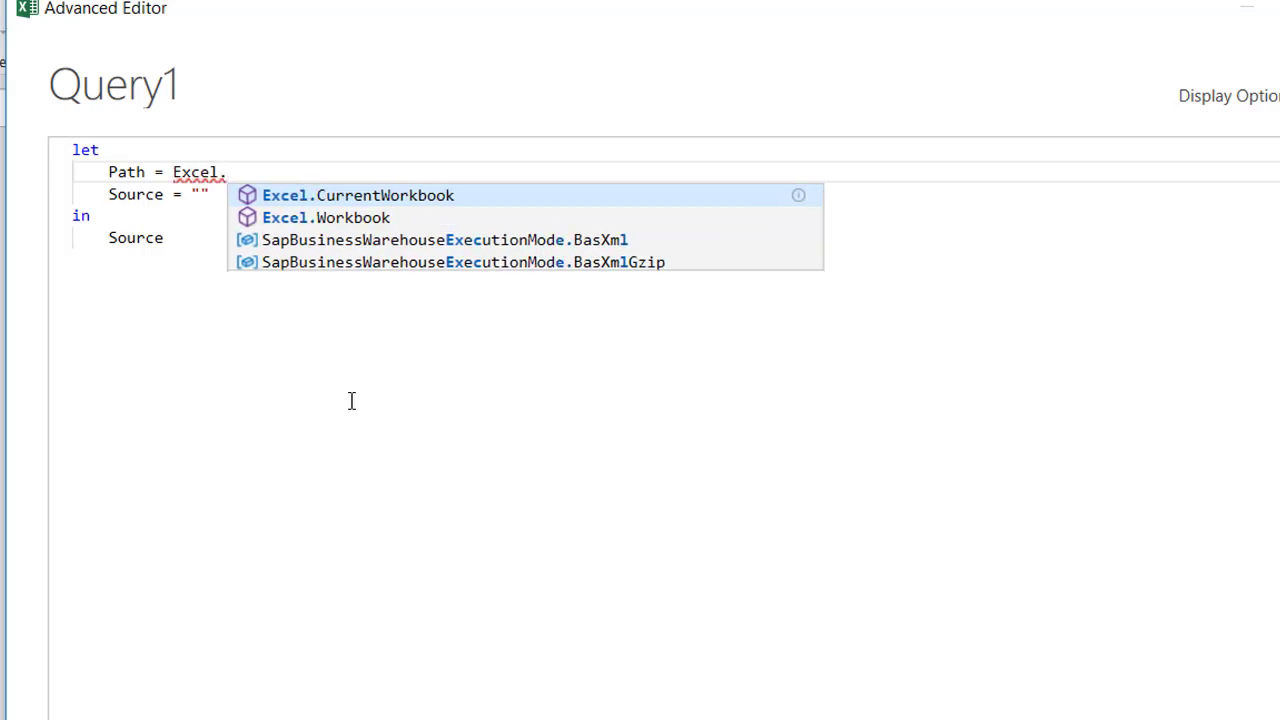
type("Cu")
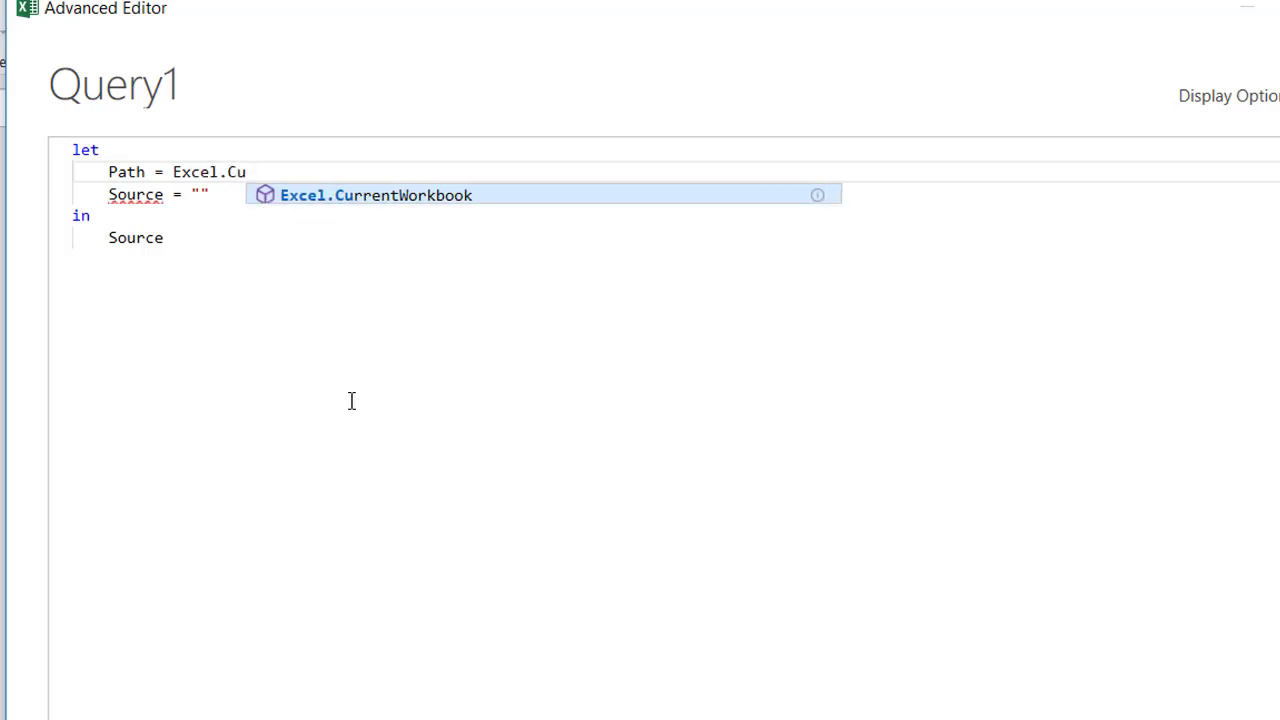
left_click(438, 197)
type("()")
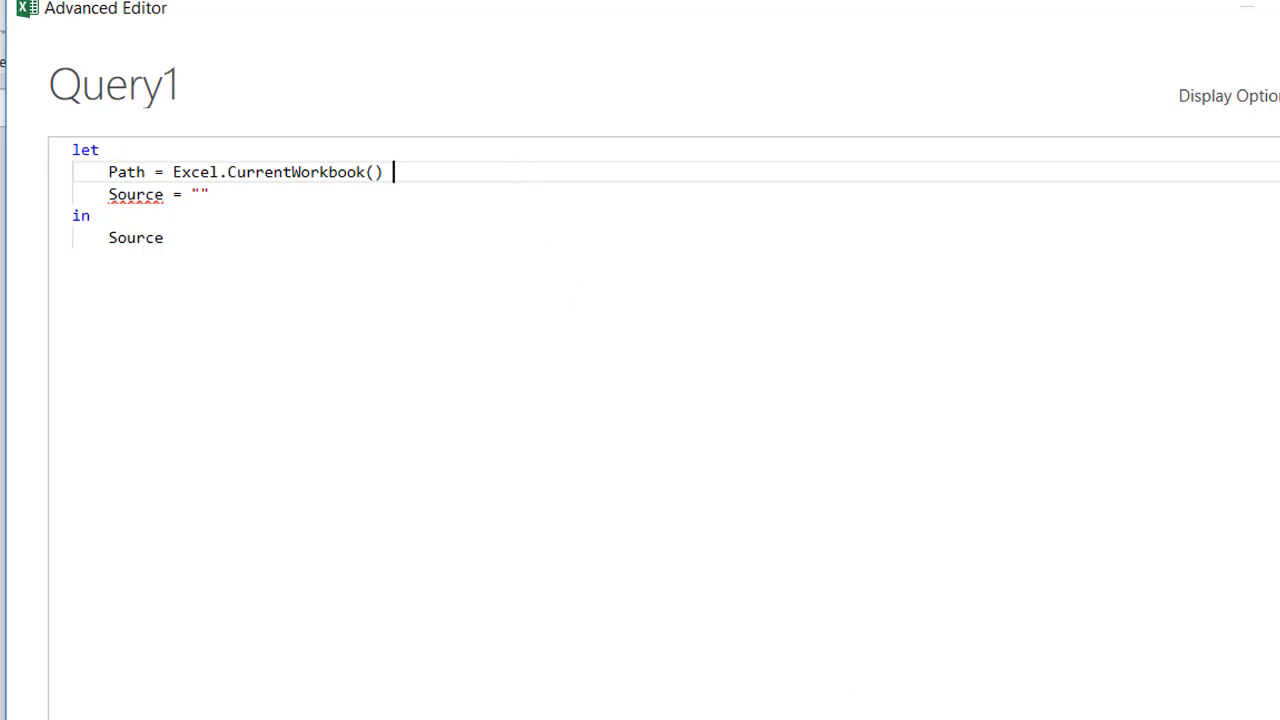
key("Escape")
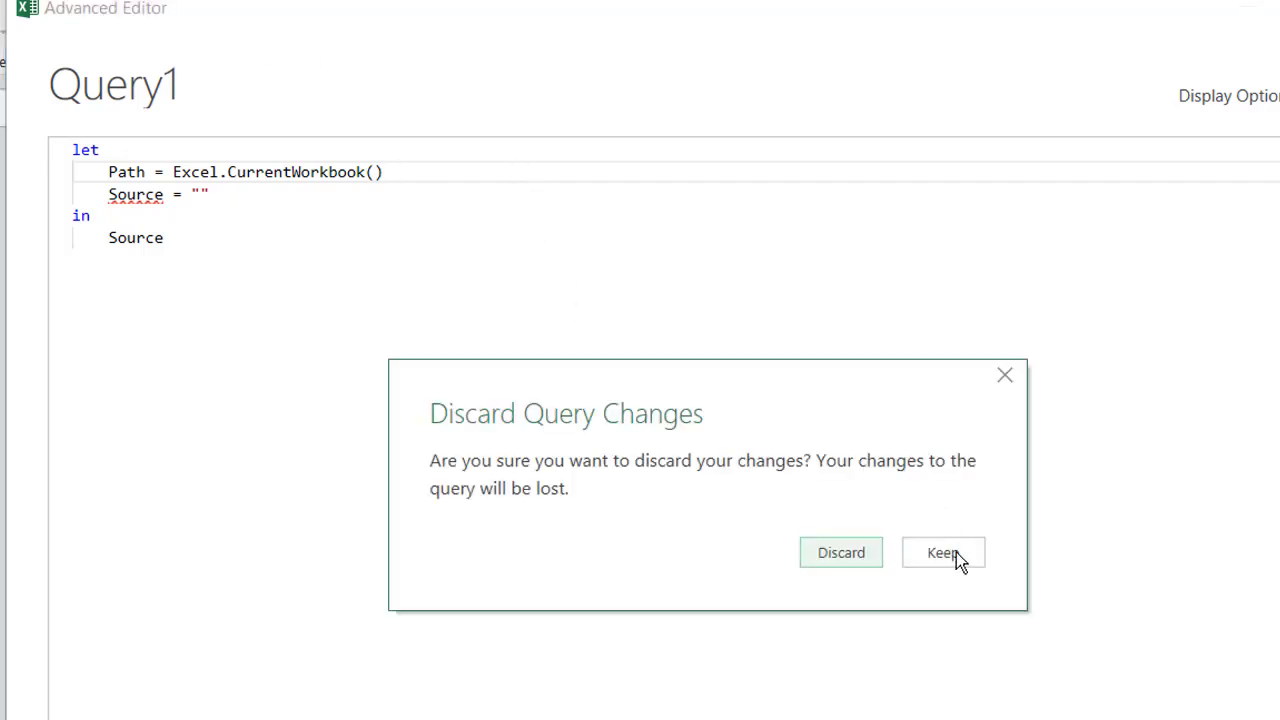
left_click(852, 557)
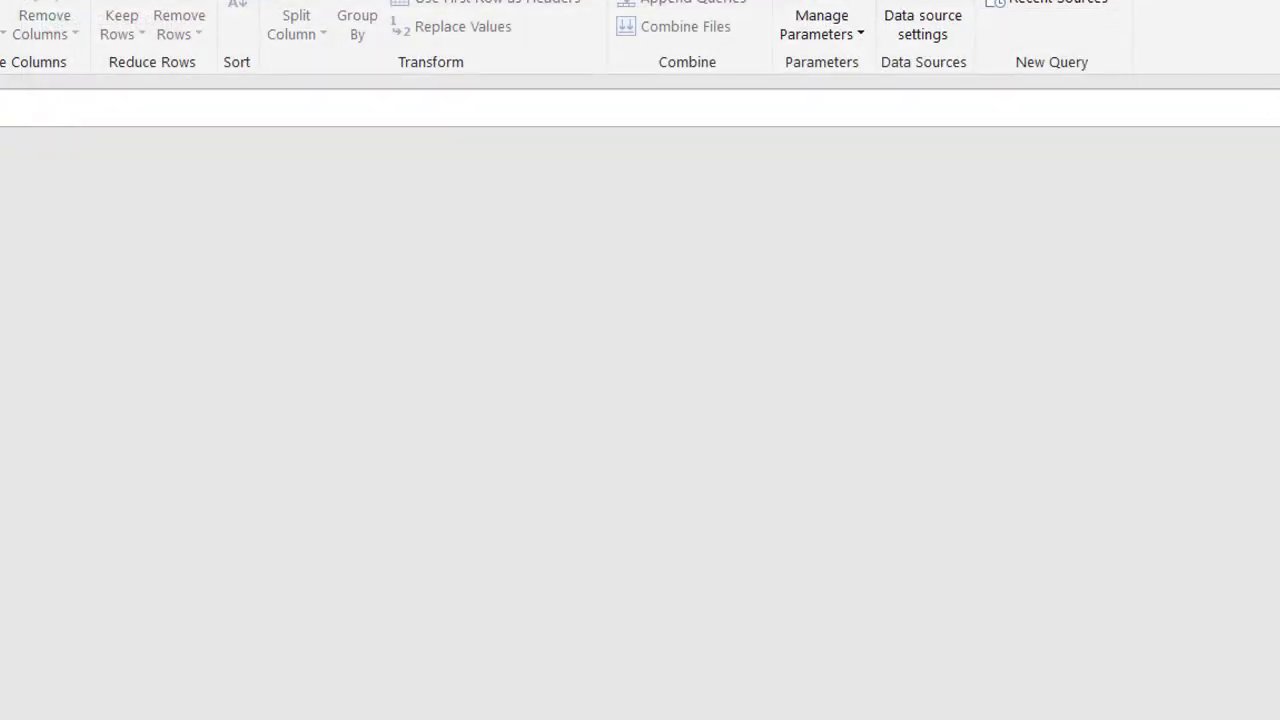
key("alt+F4")
left_click(837, 537)
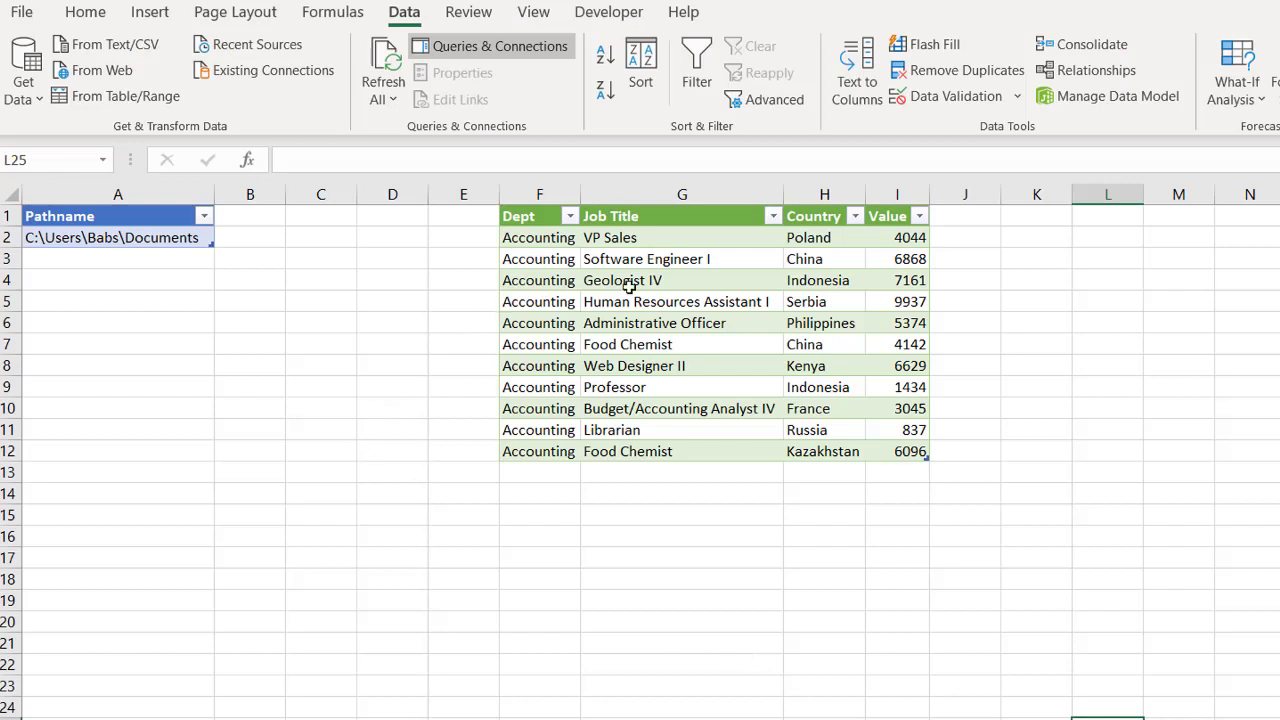
- Look up the names of the Pathname table and the query output table in the workbook's Name Manager
left_click(666, 258)
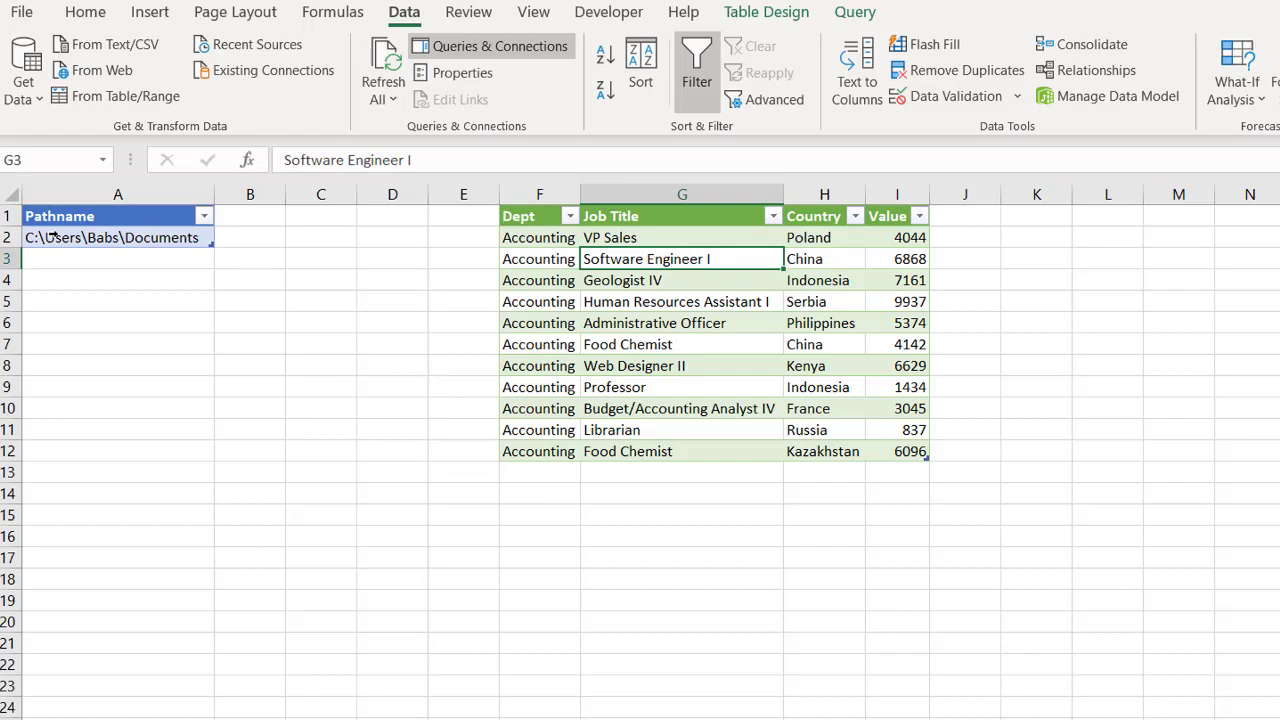
left_click(80, 216)
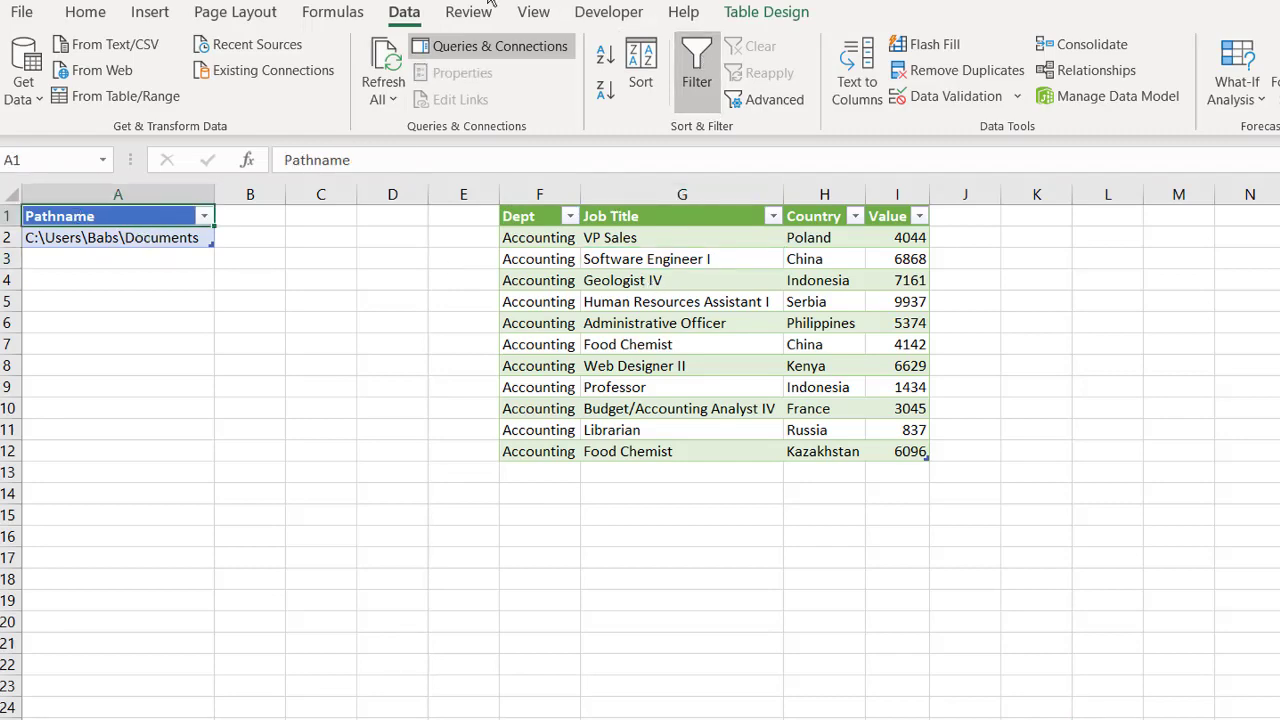
left_click(340, 12)
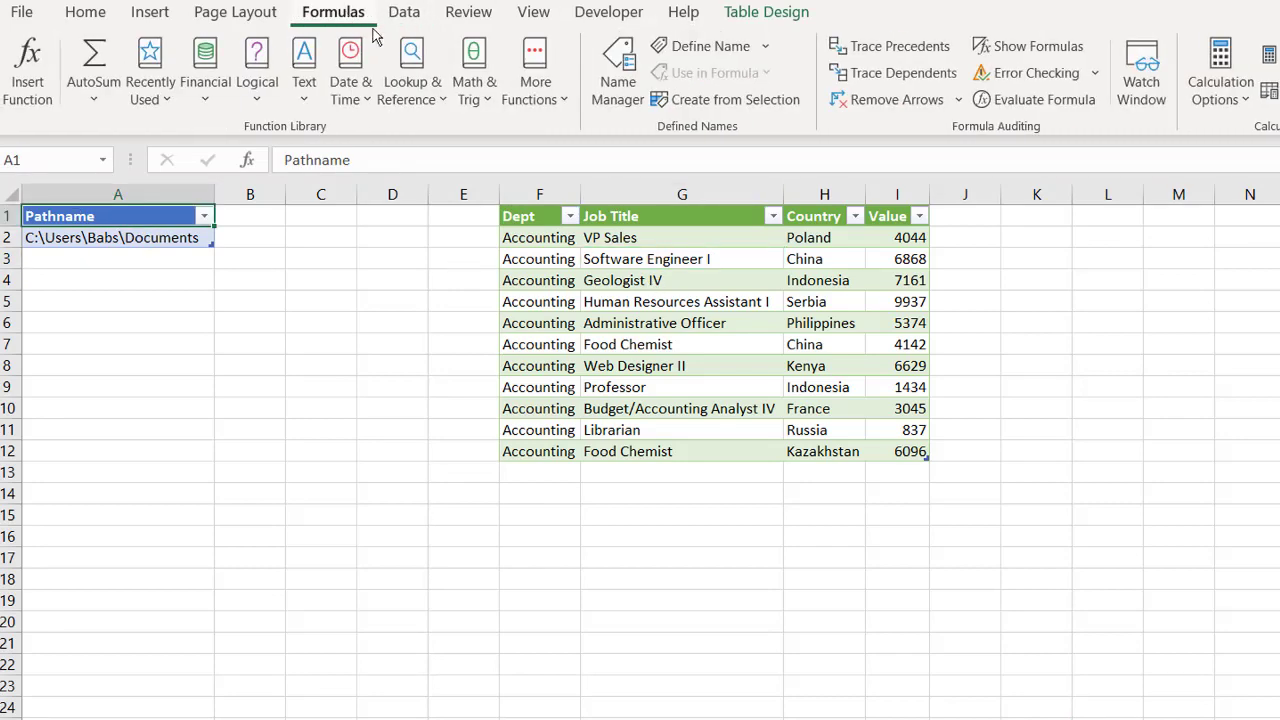
left_click(617, 66)
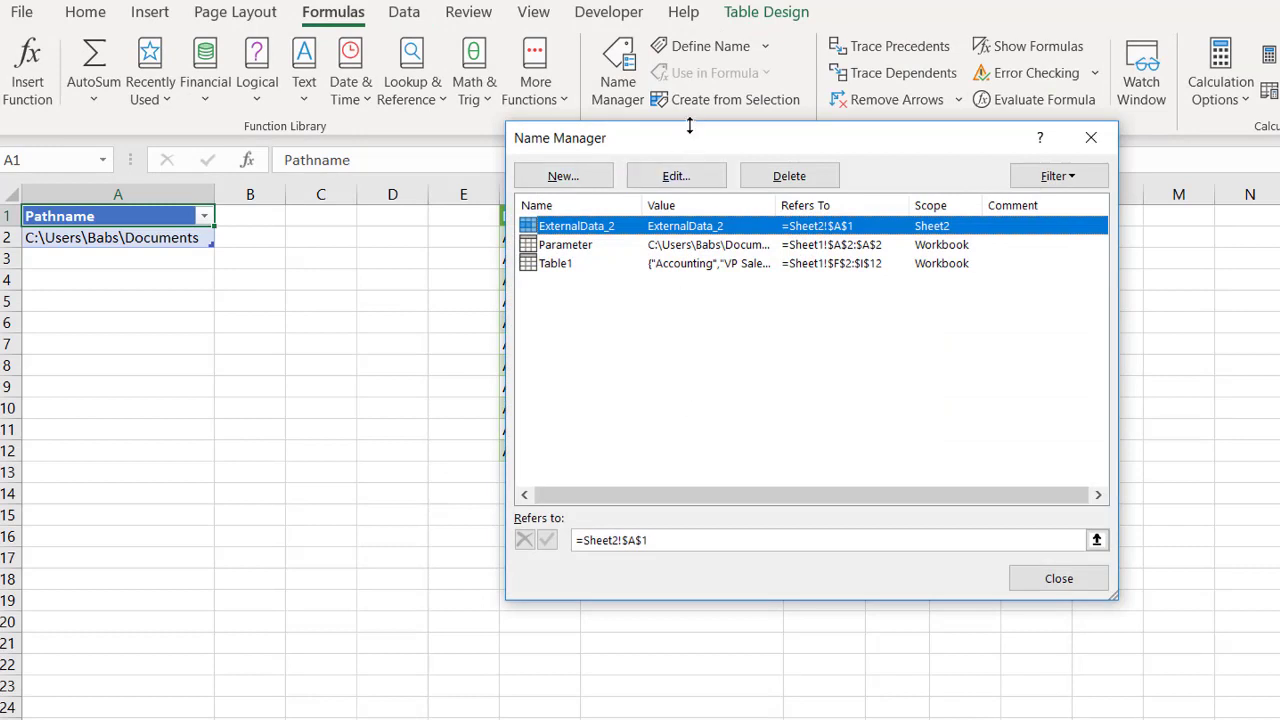
left_click_drag(790, 140, 915, 468)
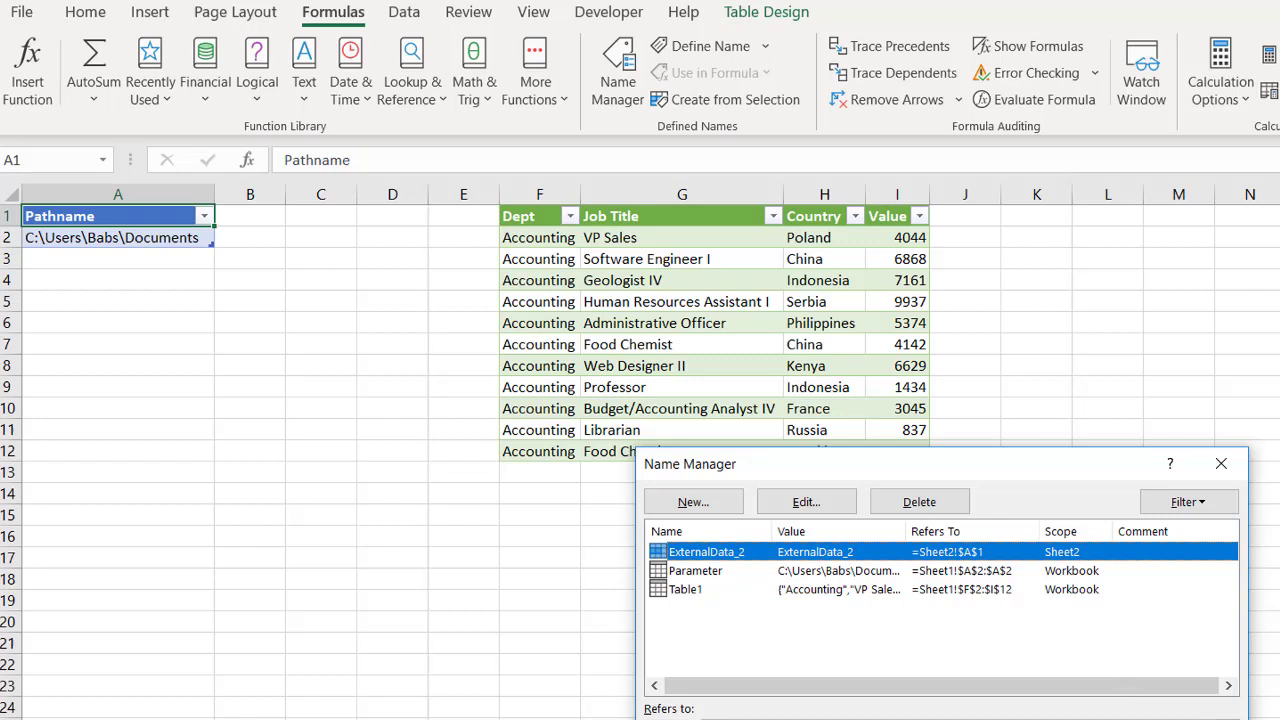
key("Escape")
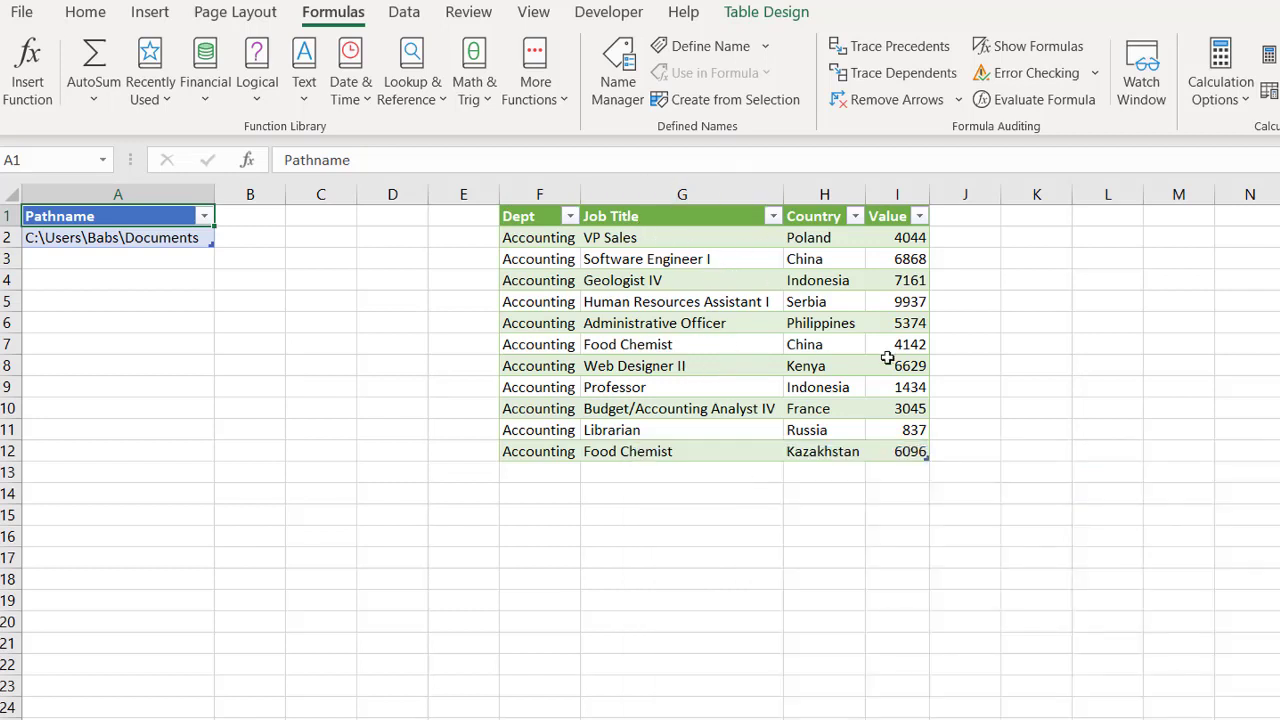
left_click(100, 240)
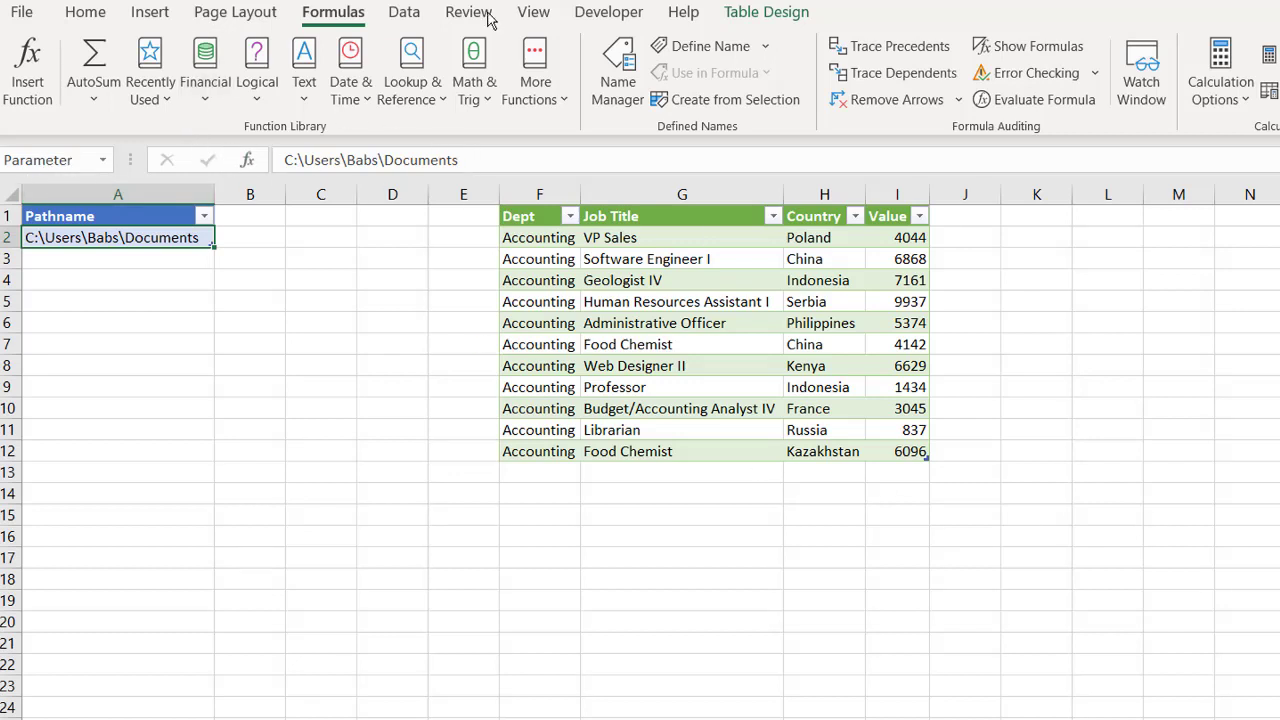
- Create a new blank query and open its code in the Advanced Editor
left_click(404, 12)
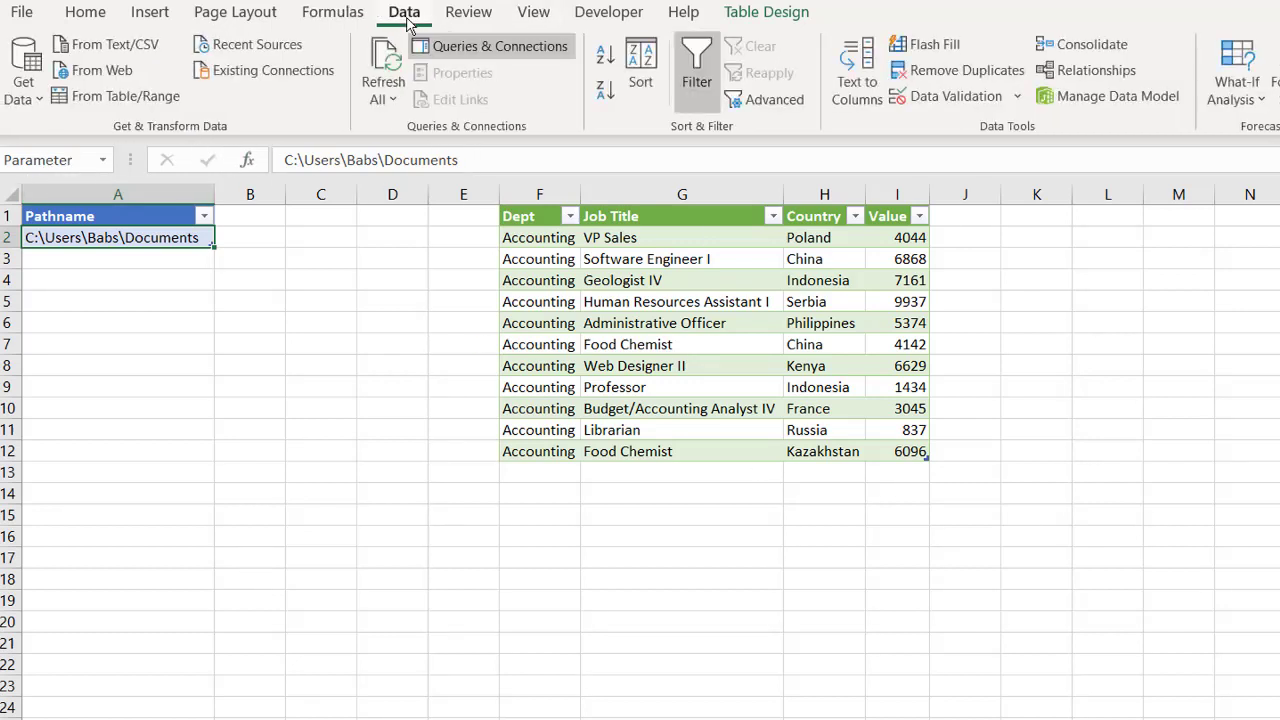
left_click(25, 103)
mouse_move(118, 362)
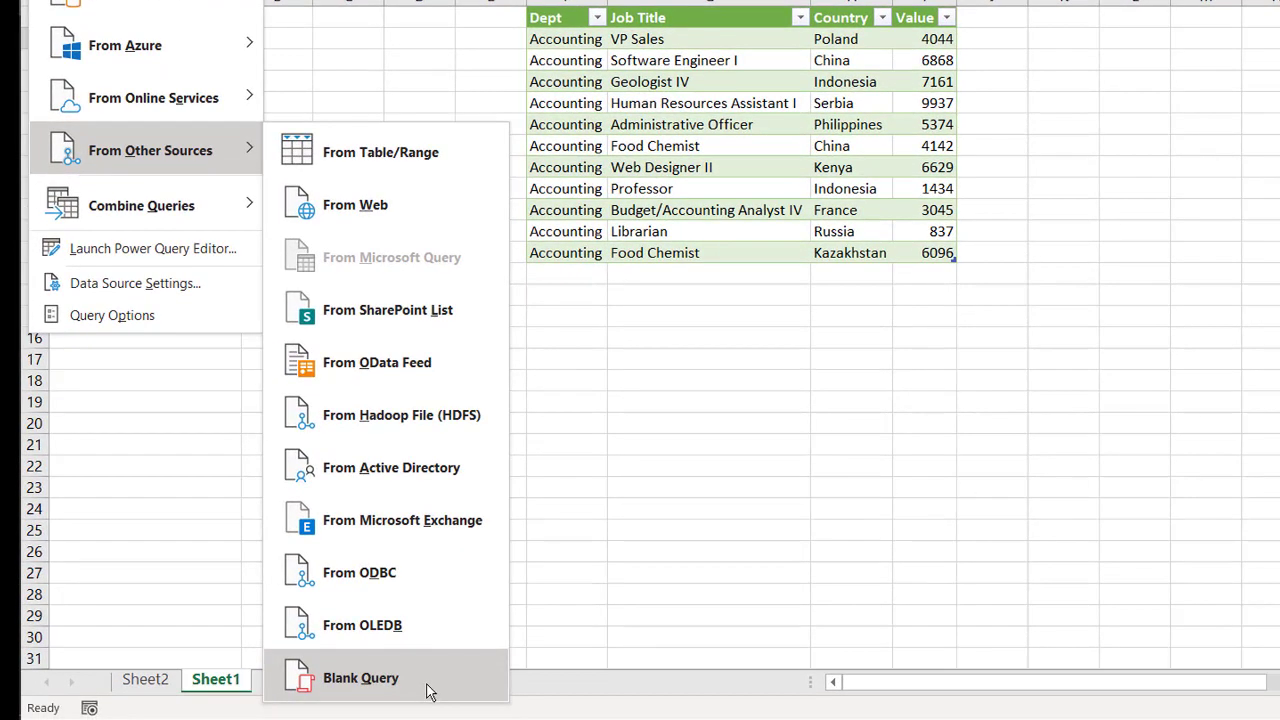
left_click(429, 691)
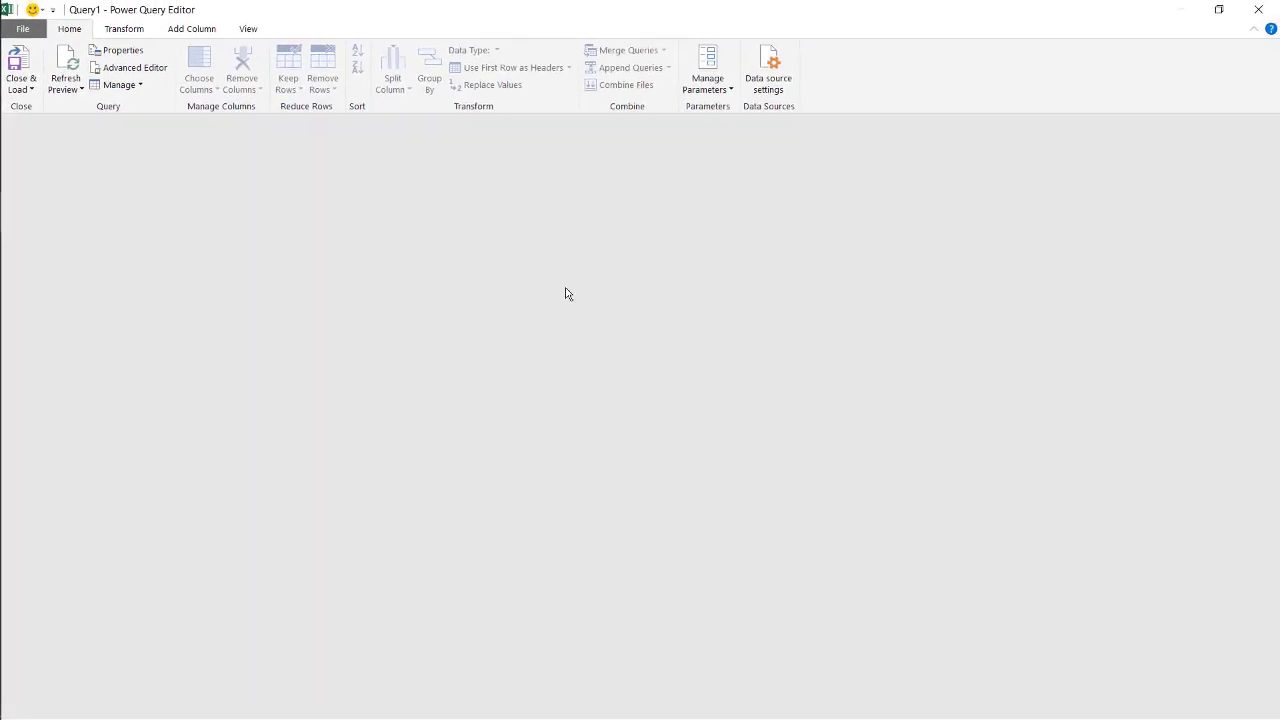
left_click(151, 75)
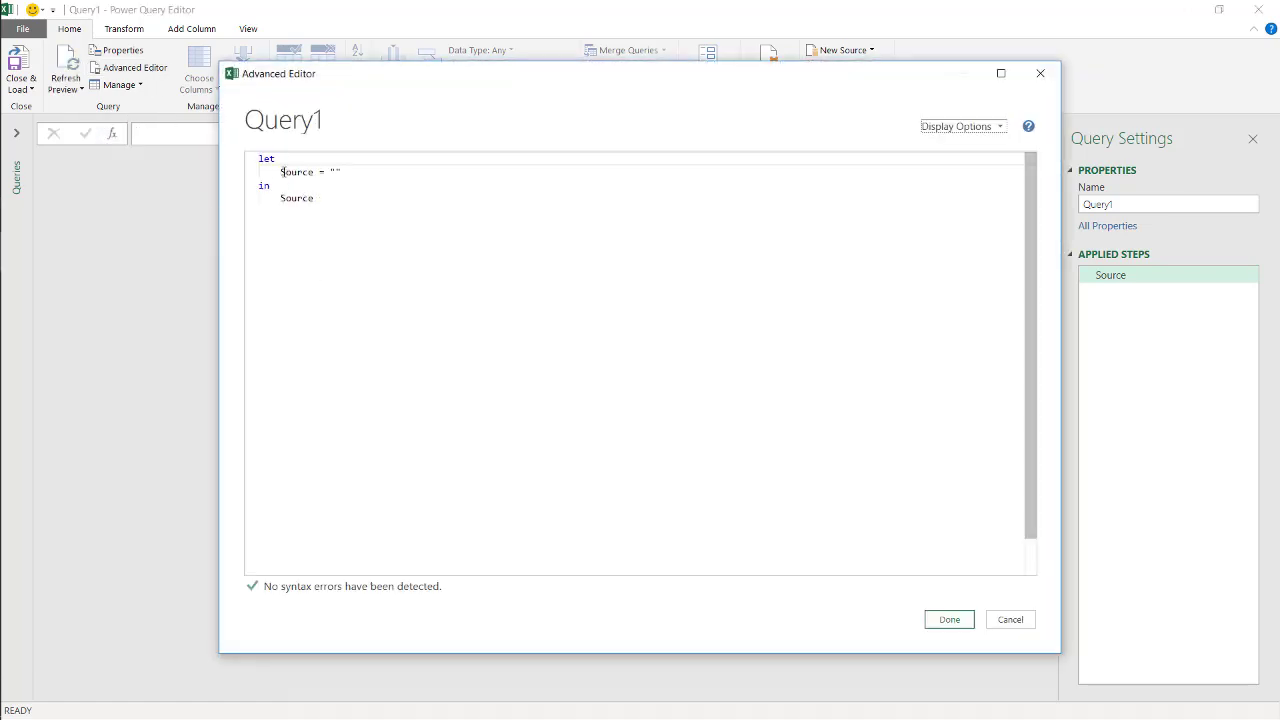
- Add a line above the Source step that reads Path = Excel.CurrentWorkbook()
type("Path")
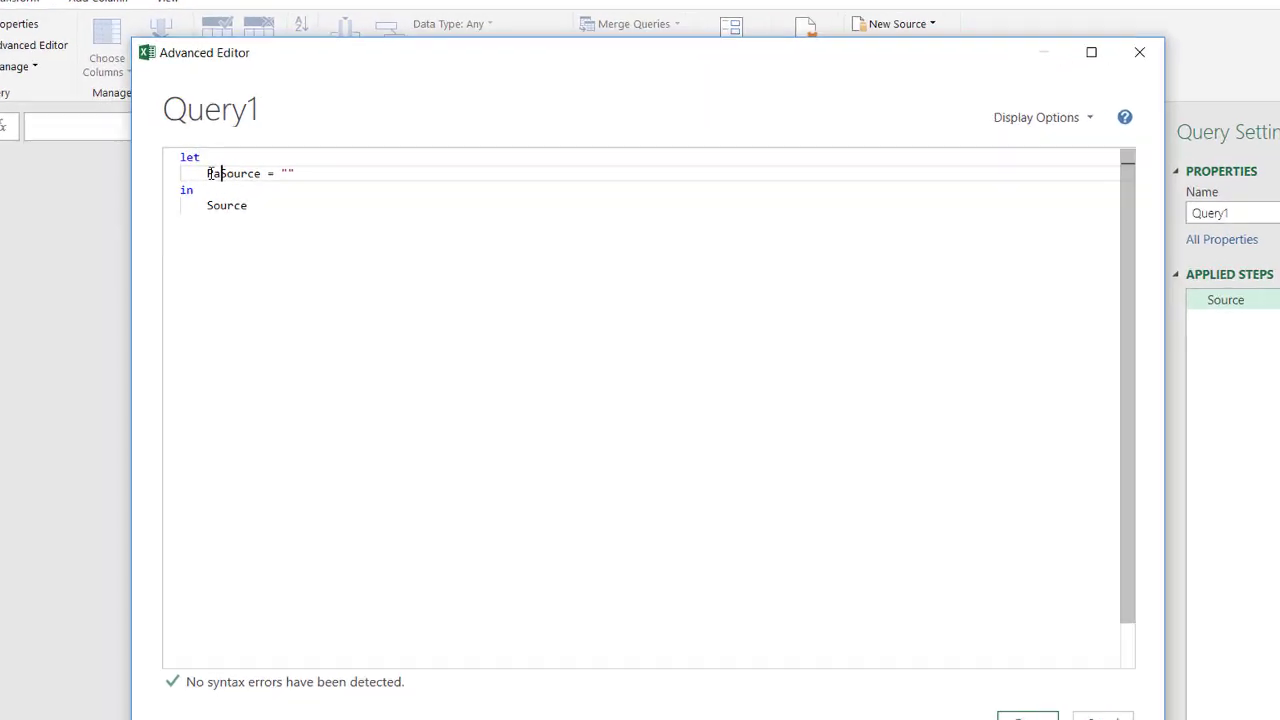
key("Return")
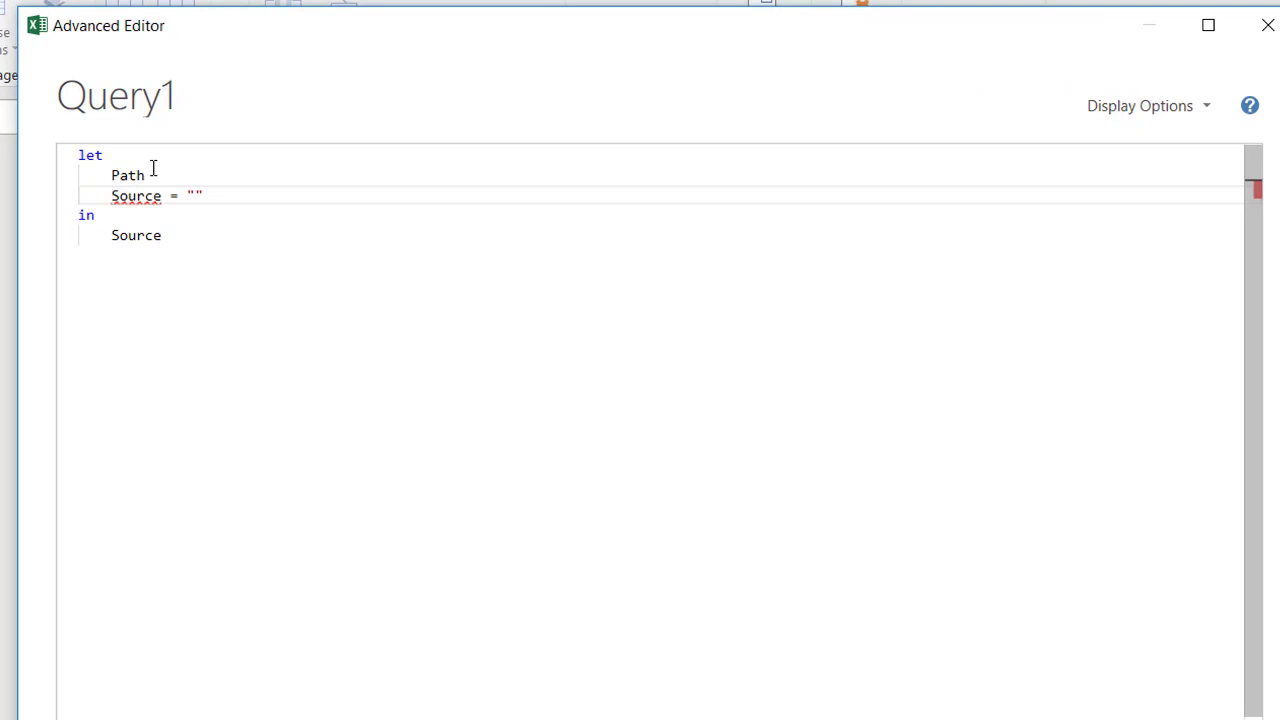
left_click(151, 168)
type("= ")
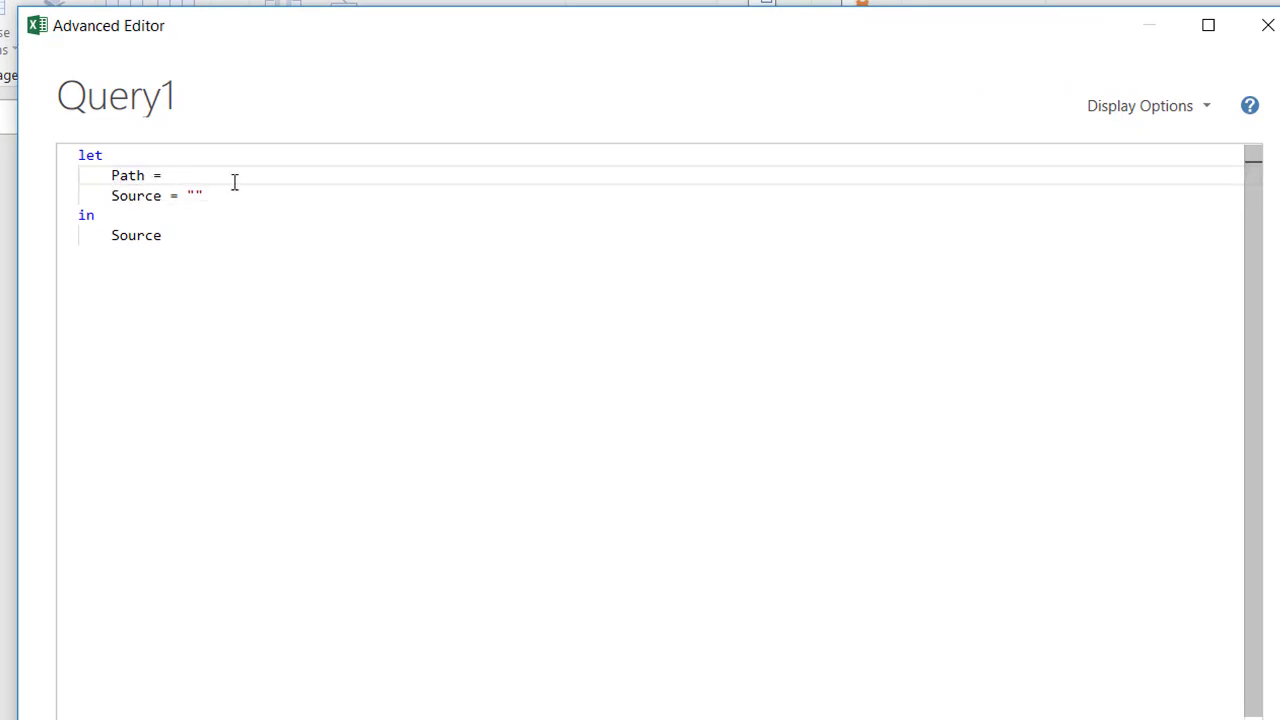
type("Excel.")
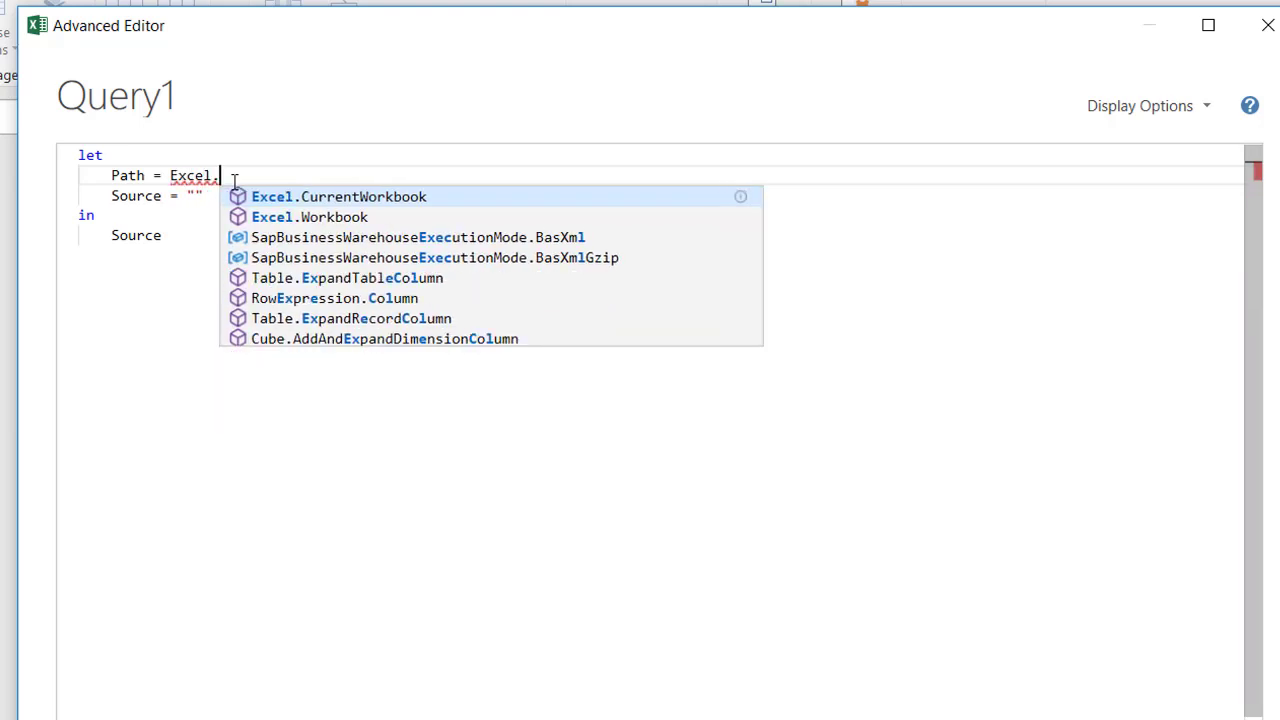
double_click(309, 196)
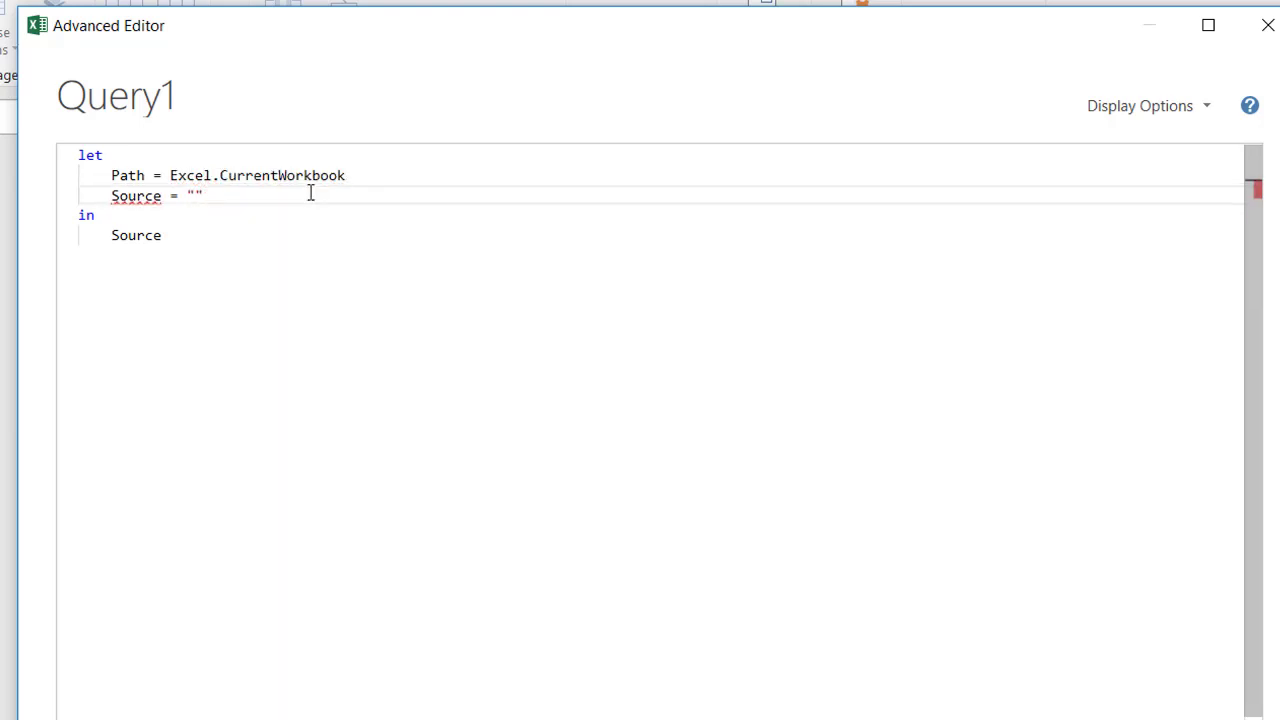
left_click(371, 163)
left_click(360, 171)
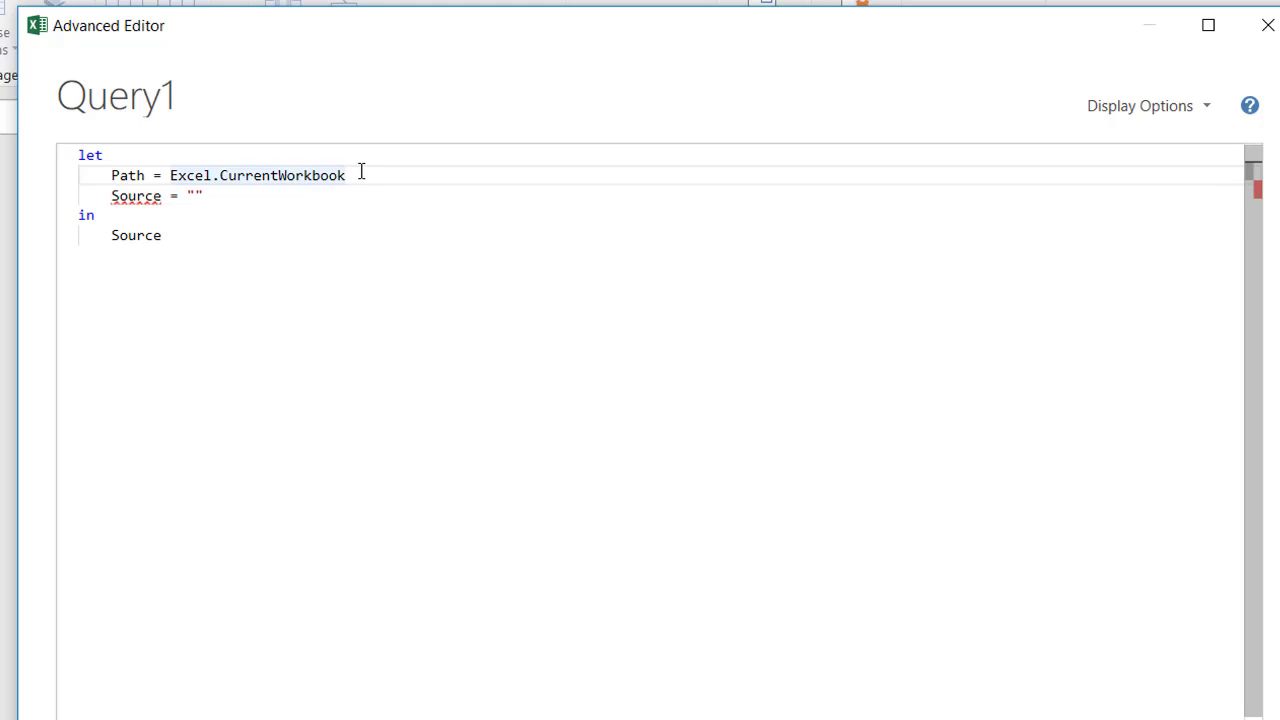
type("()")
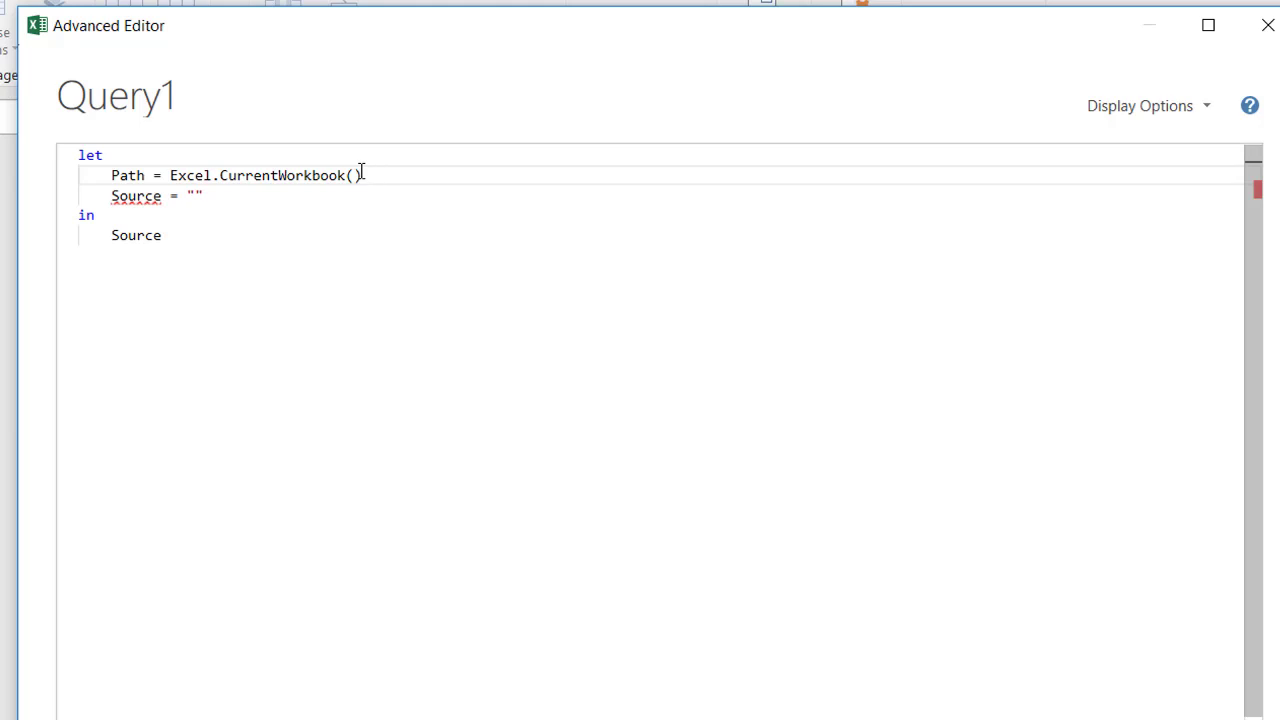
- Extend the Path expression with the table lookup {[Name="Parameters"]}
type("{[")
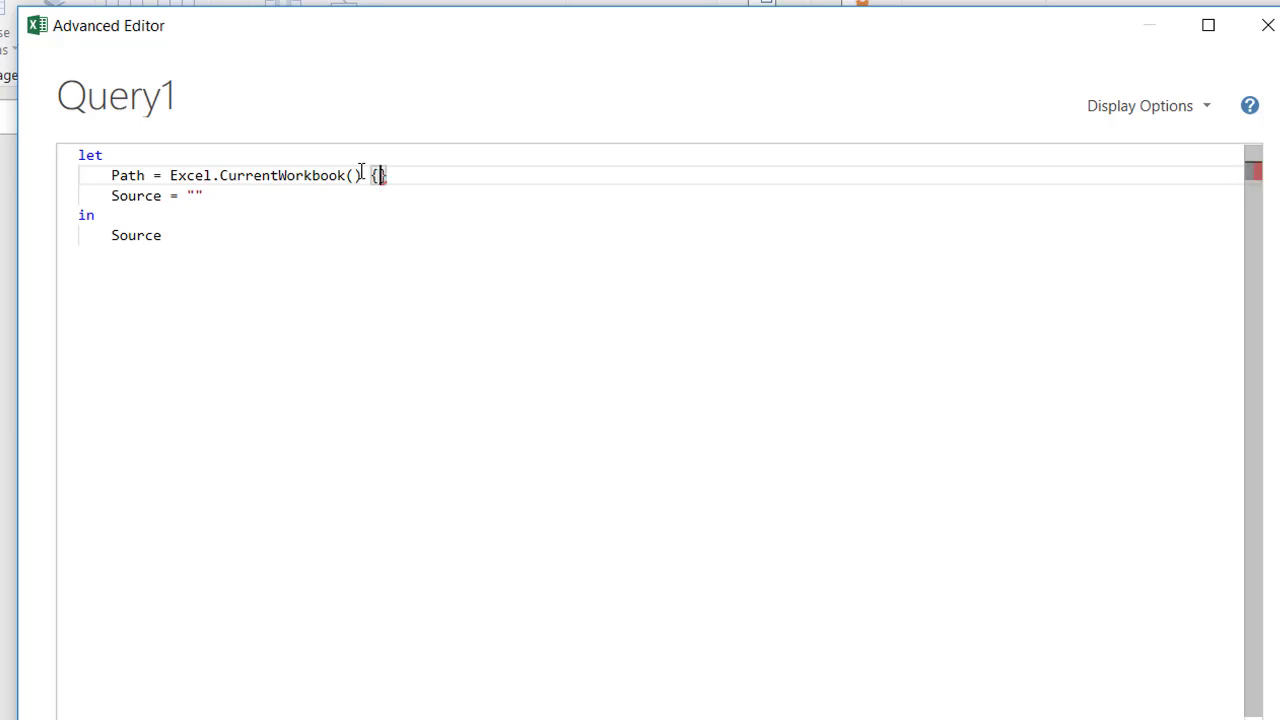
type("Name")
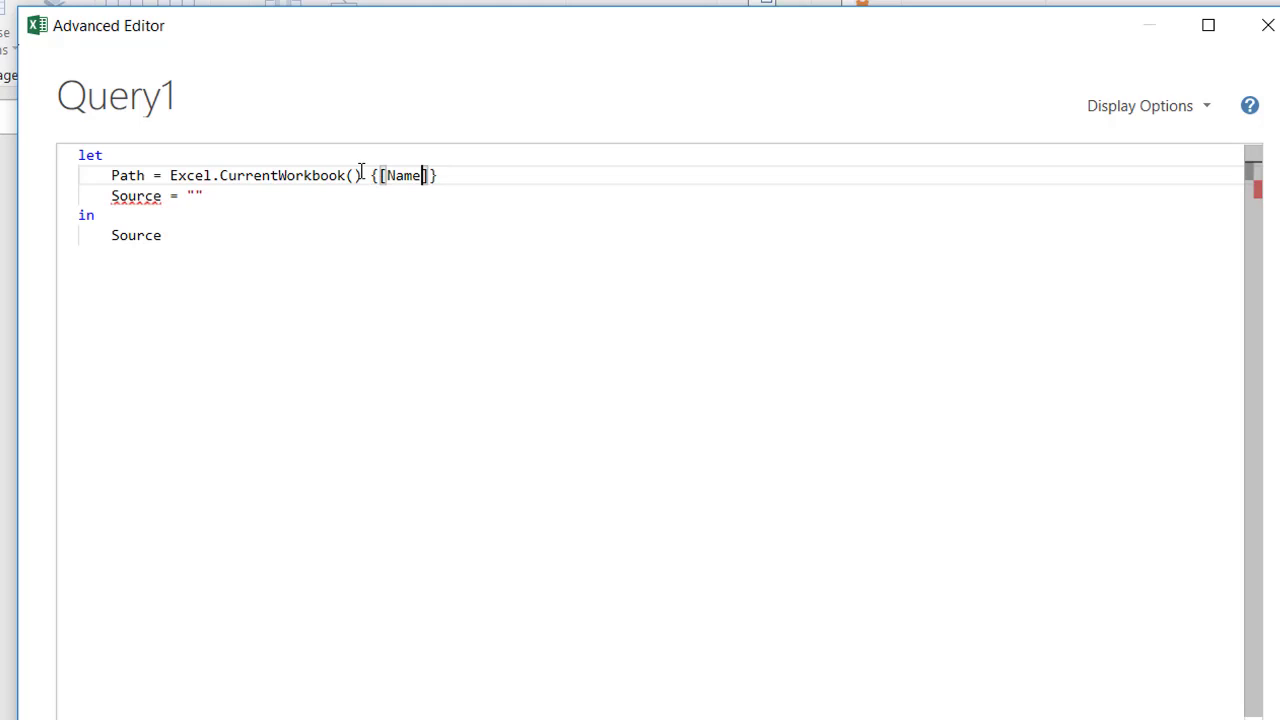
type("=")
type("\"Param")
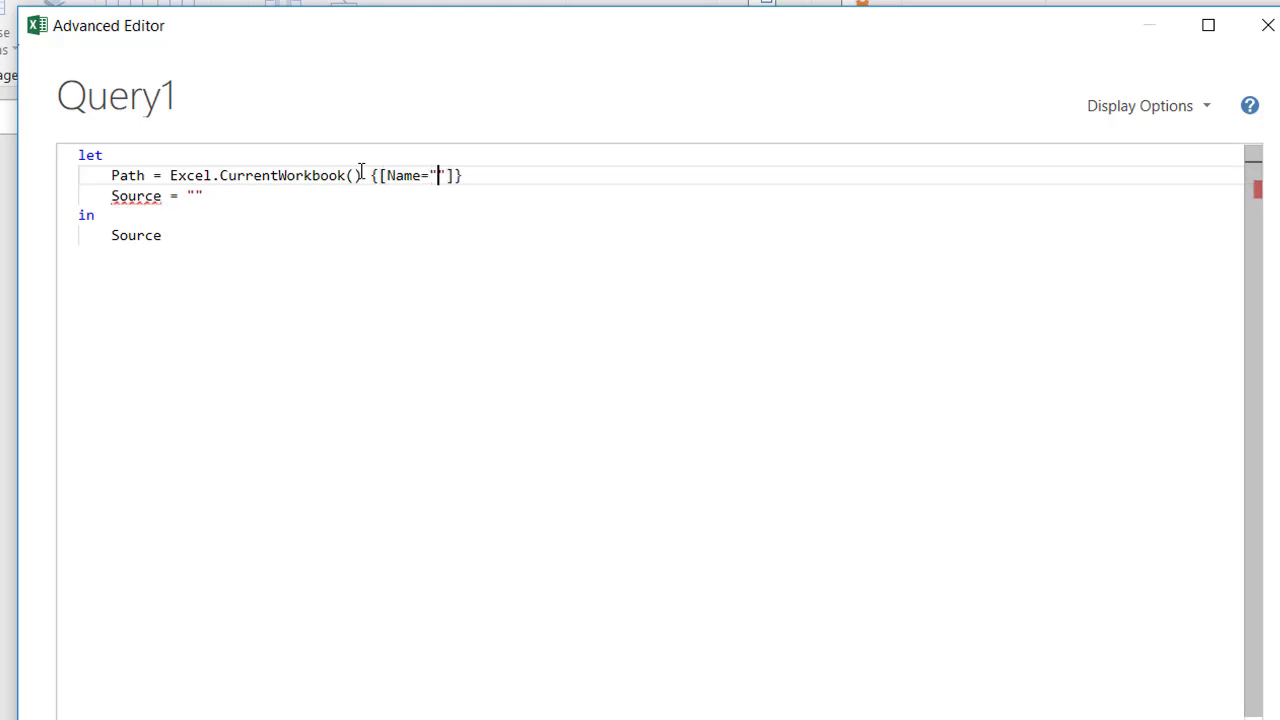
type("eters")
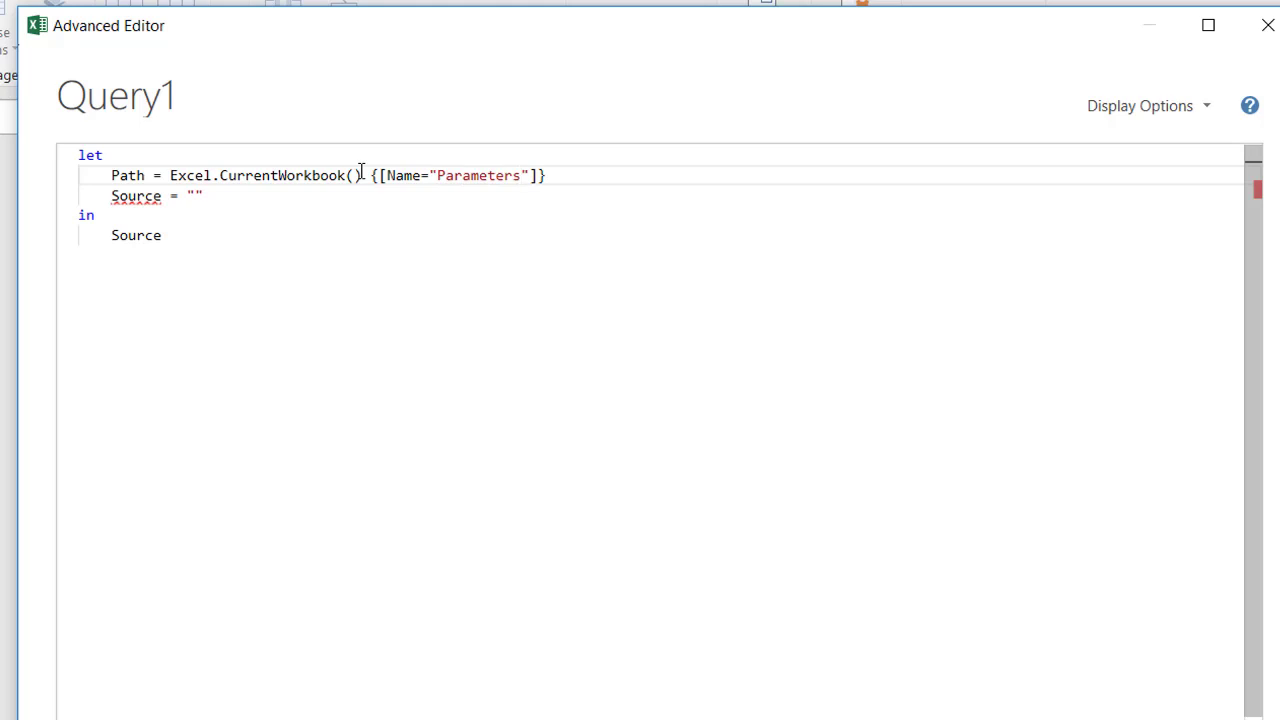
- Complete the Path line with [Content]{0}[Pathname] followed by a comma
left_click(583, 177)
type("[")
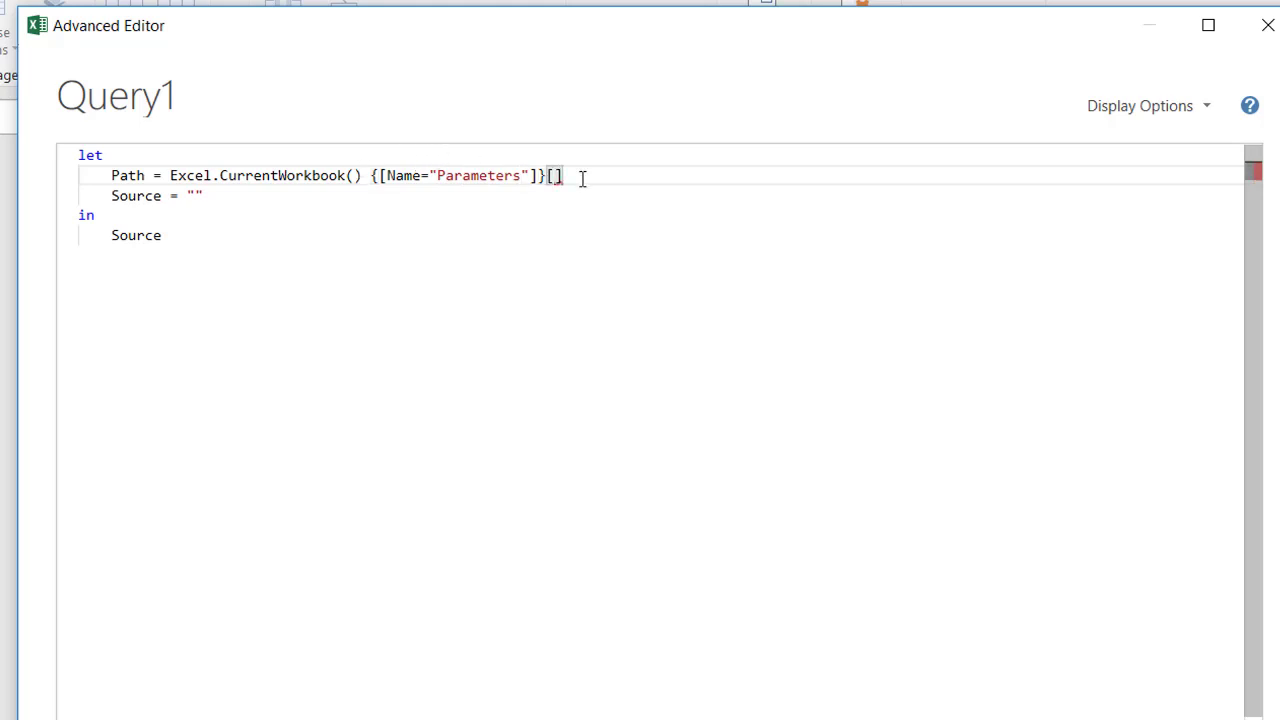
type("Content]")
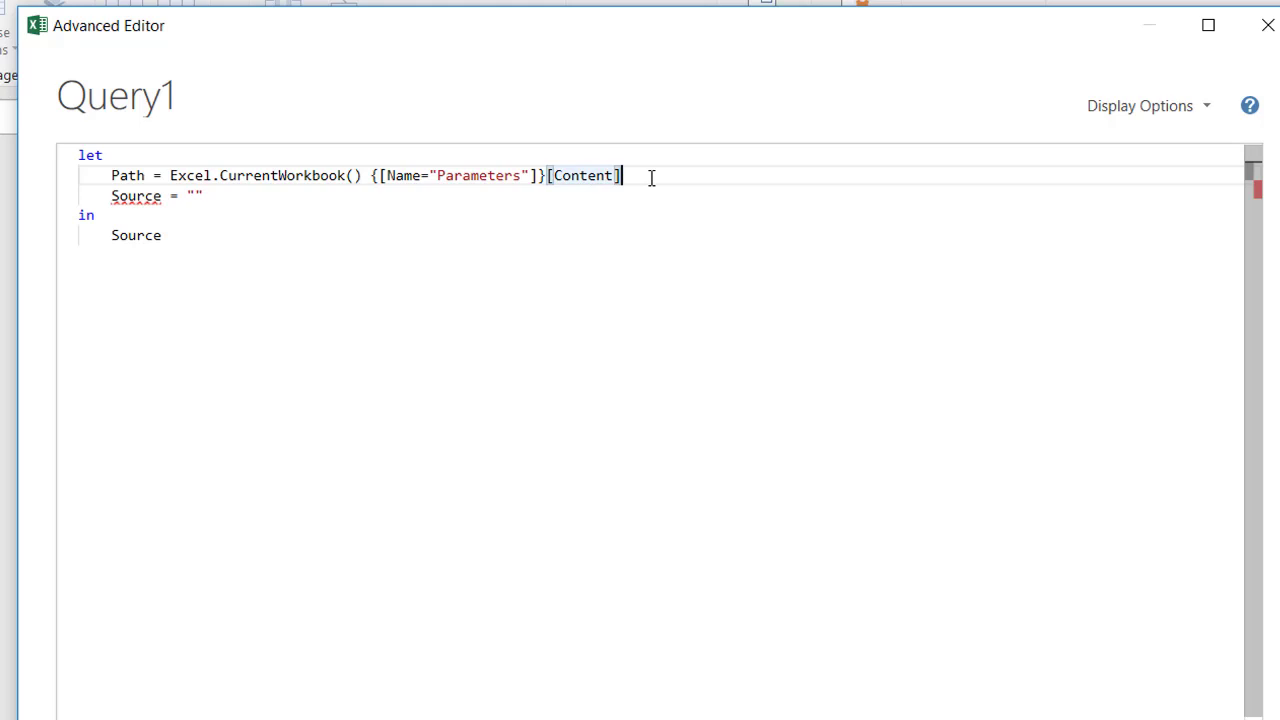
type("{0")
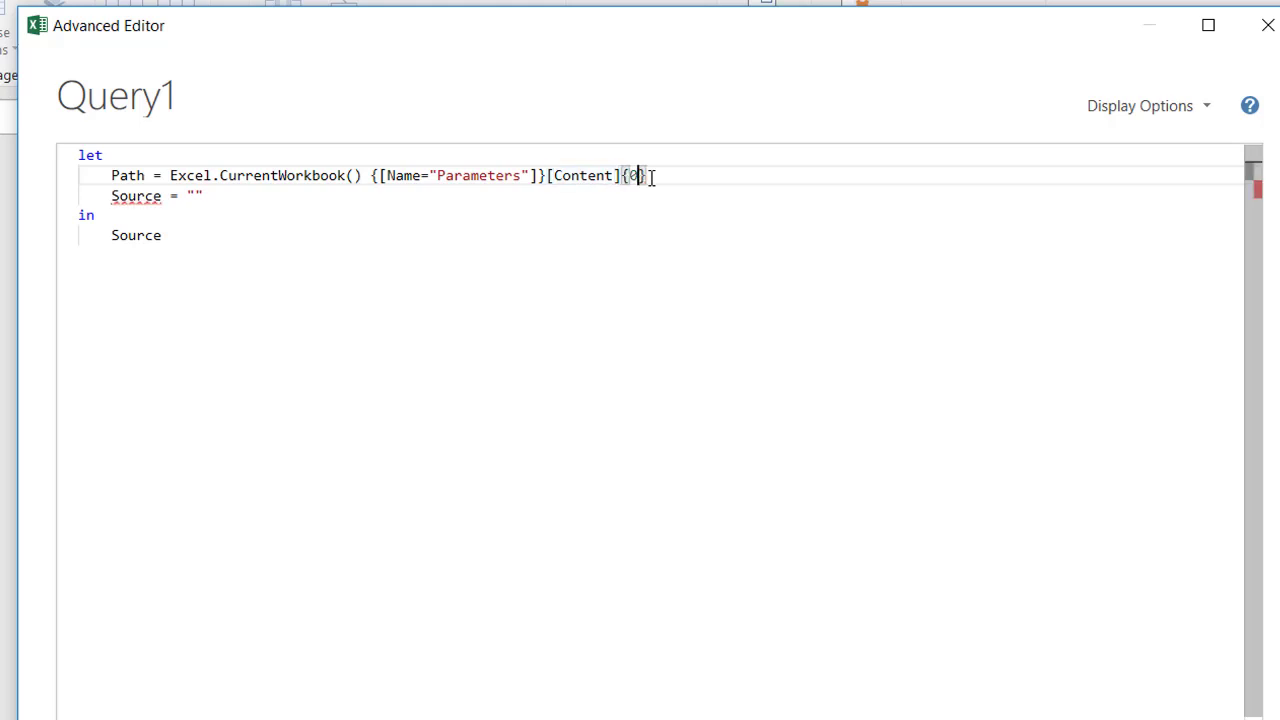
type("}")
type("[P")
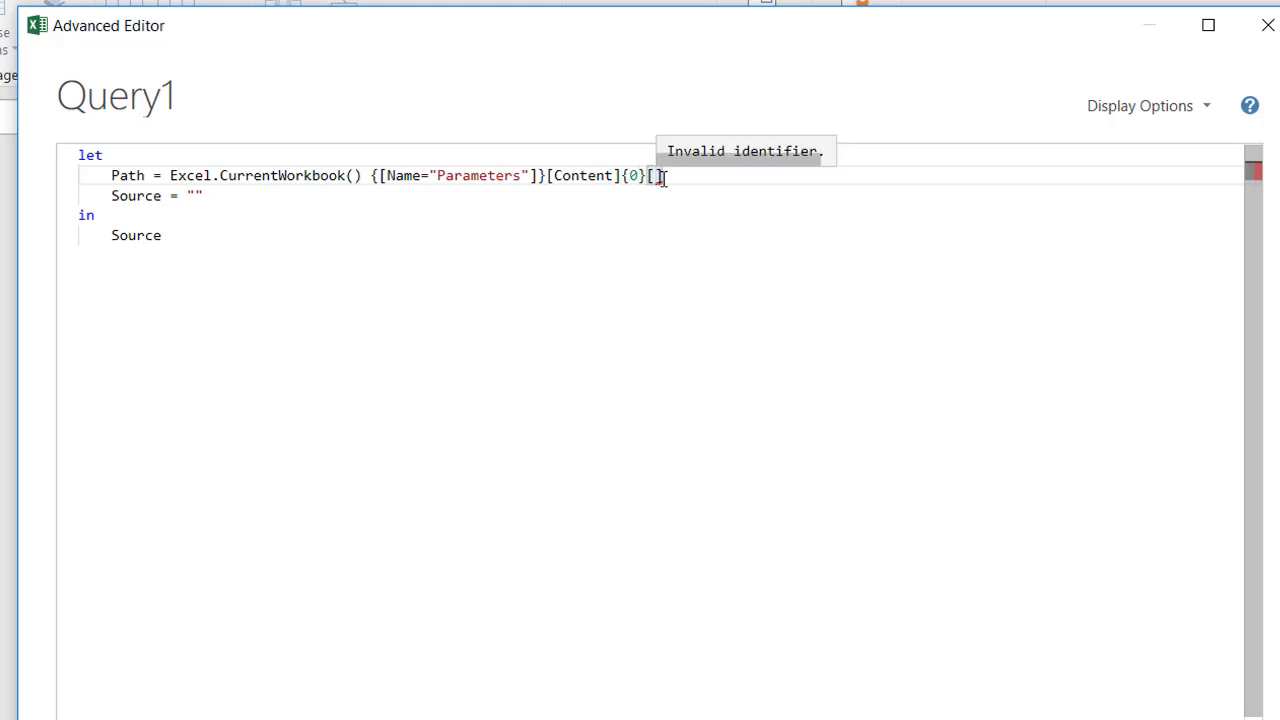
type("ath")
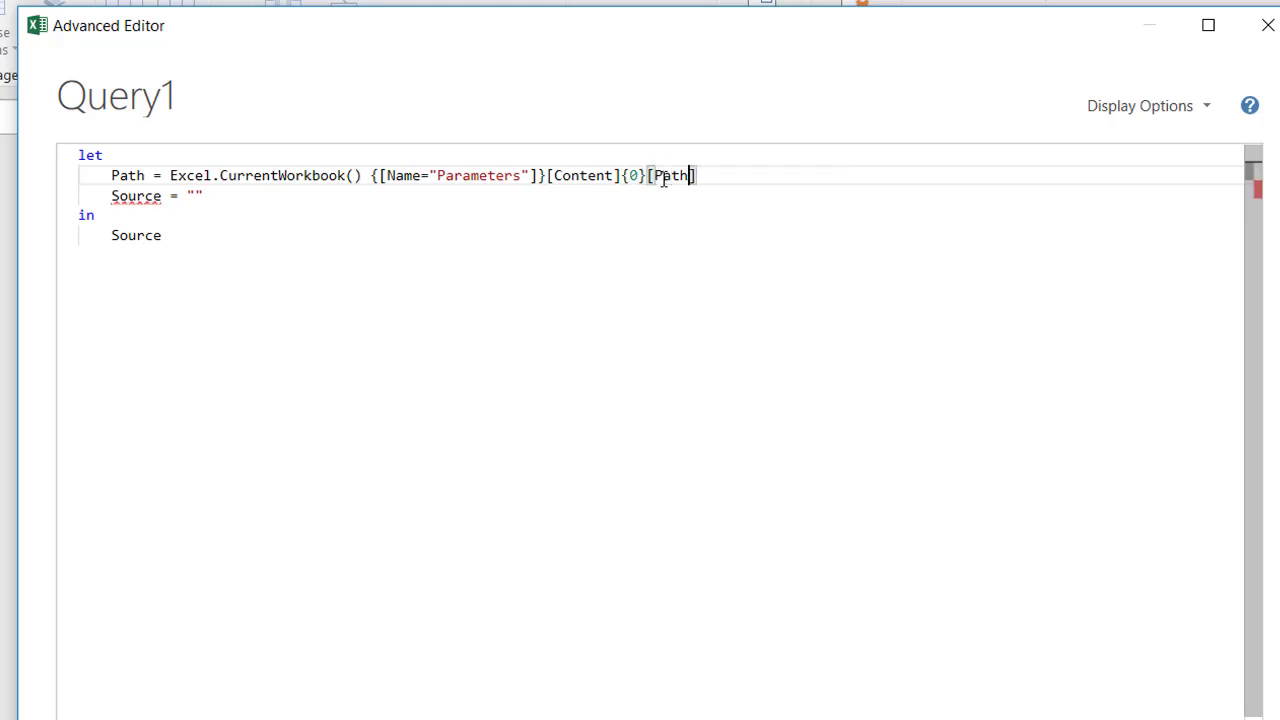
type("name")
left_click(759, 176)
type(",")
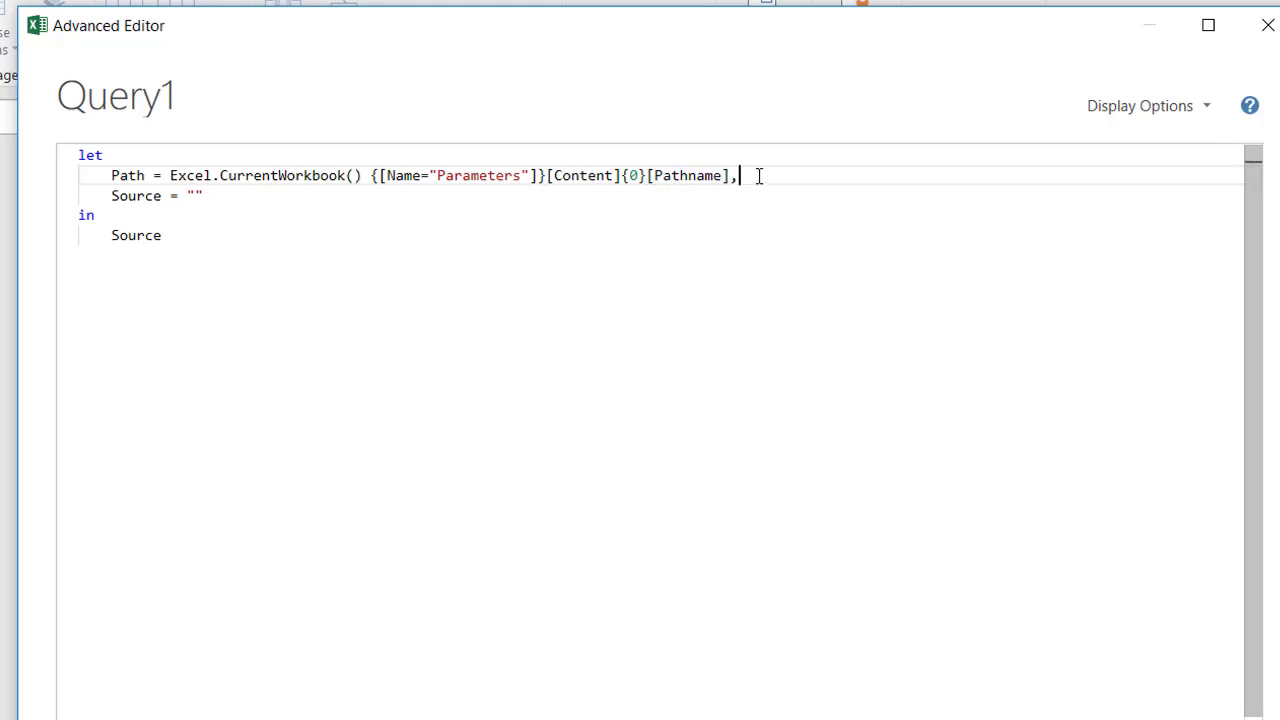
- Replace the empty Source value with the Excel.Workbook function wrapping a nested File.Contents function
left_click(206, 197)
key("BackSpace")
key("BackSpace")
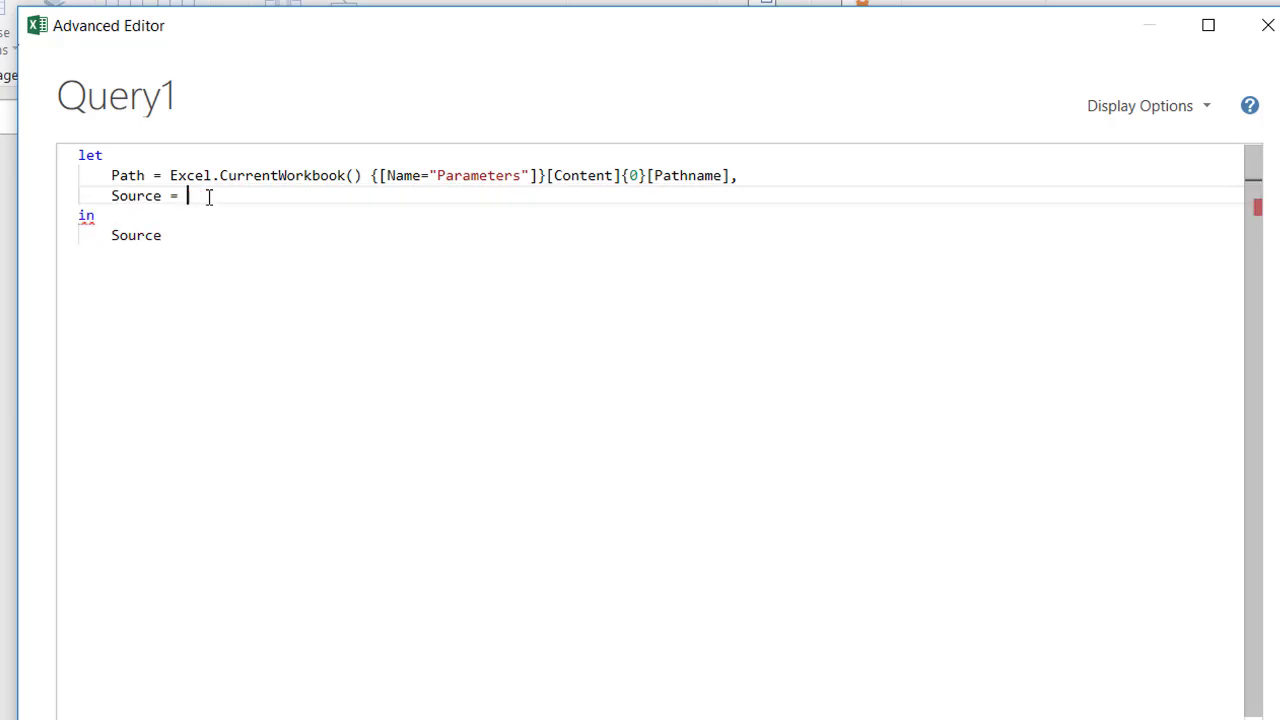
type("Excel.")
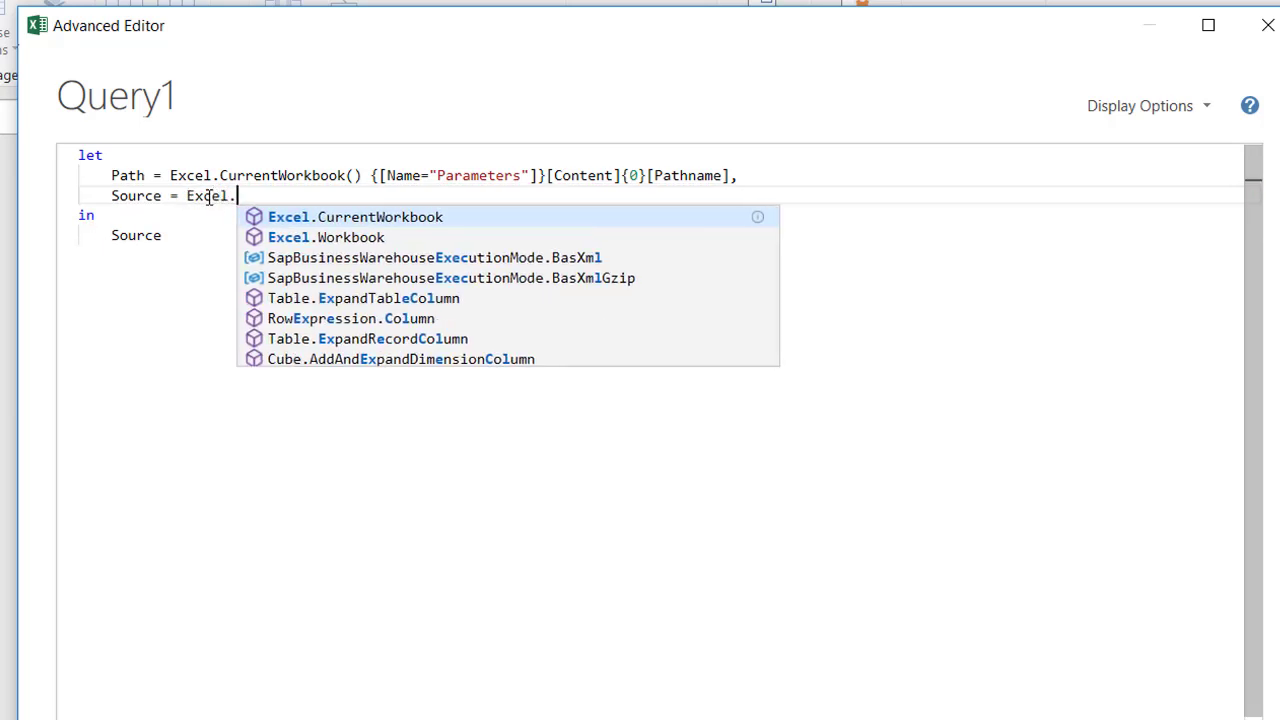
type("Work")
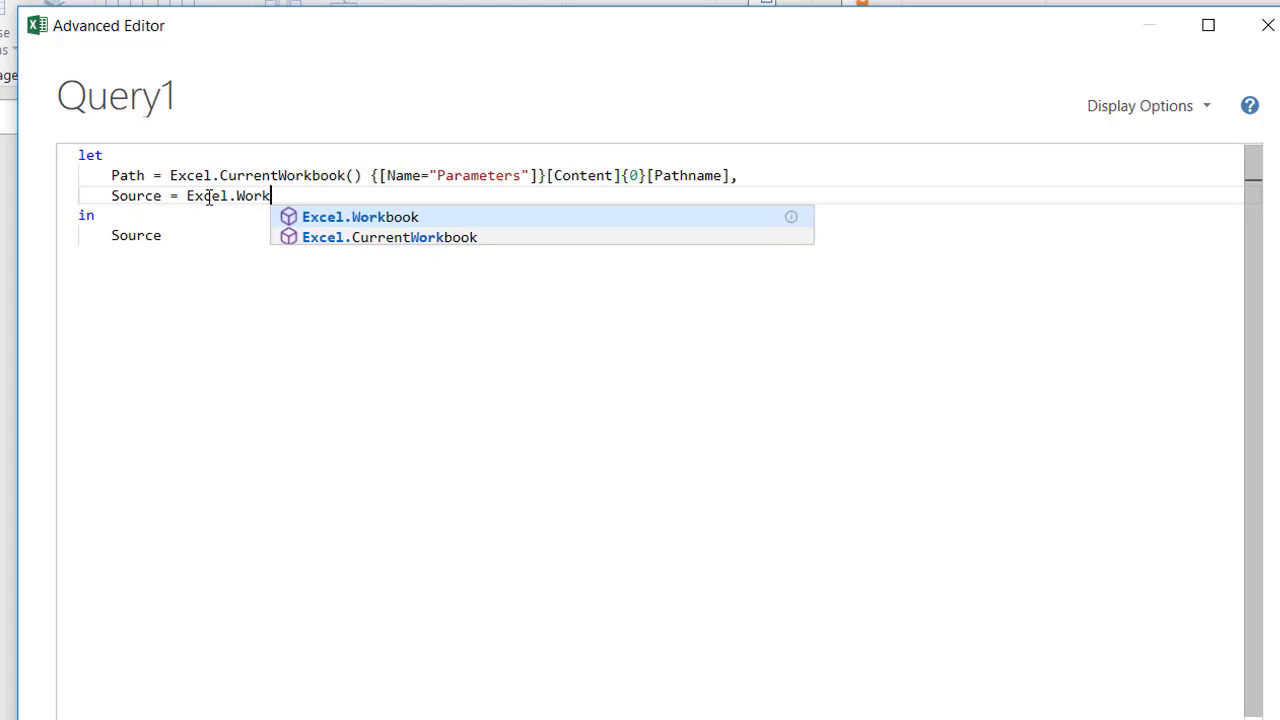
left_click(337, 217)
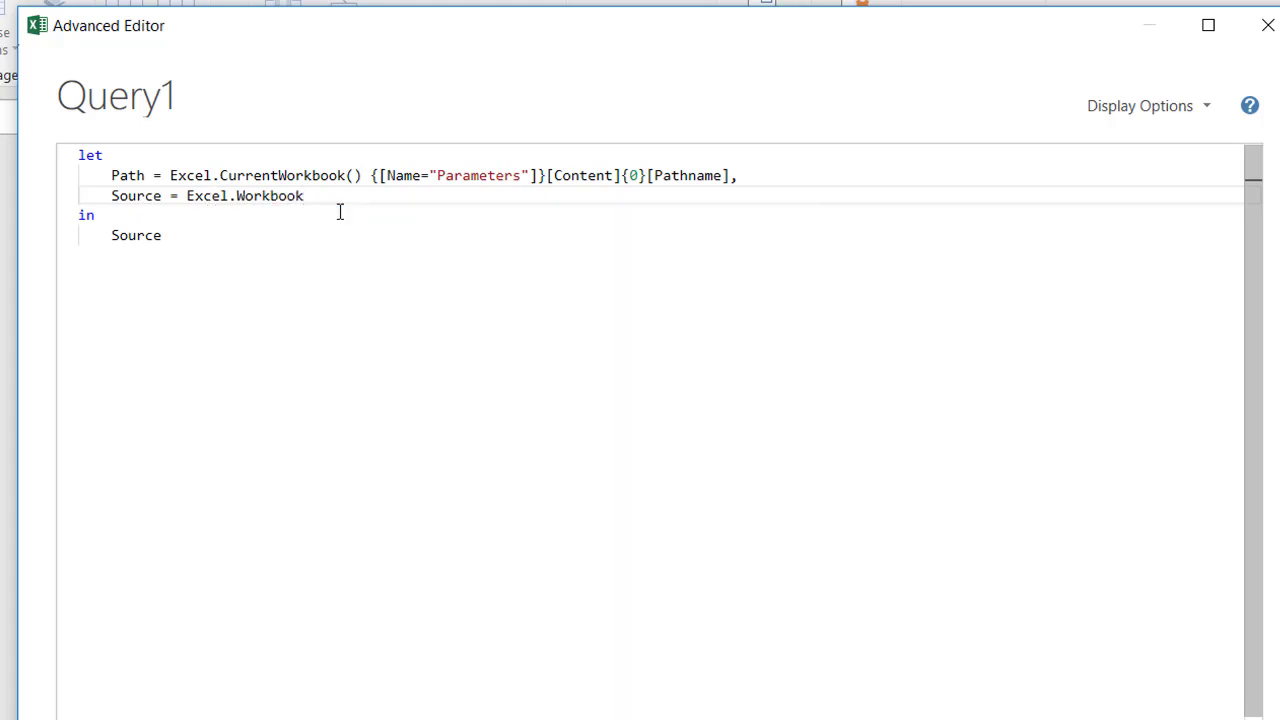
type("(Fi")
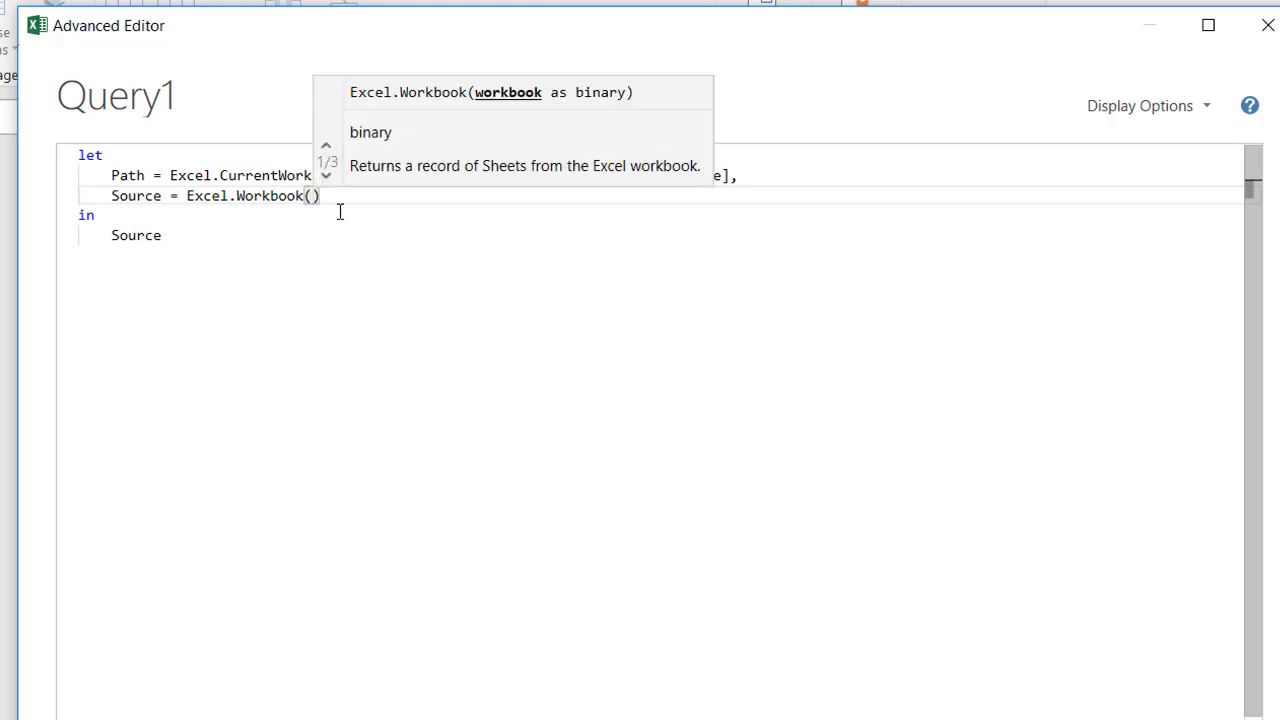
type("le")
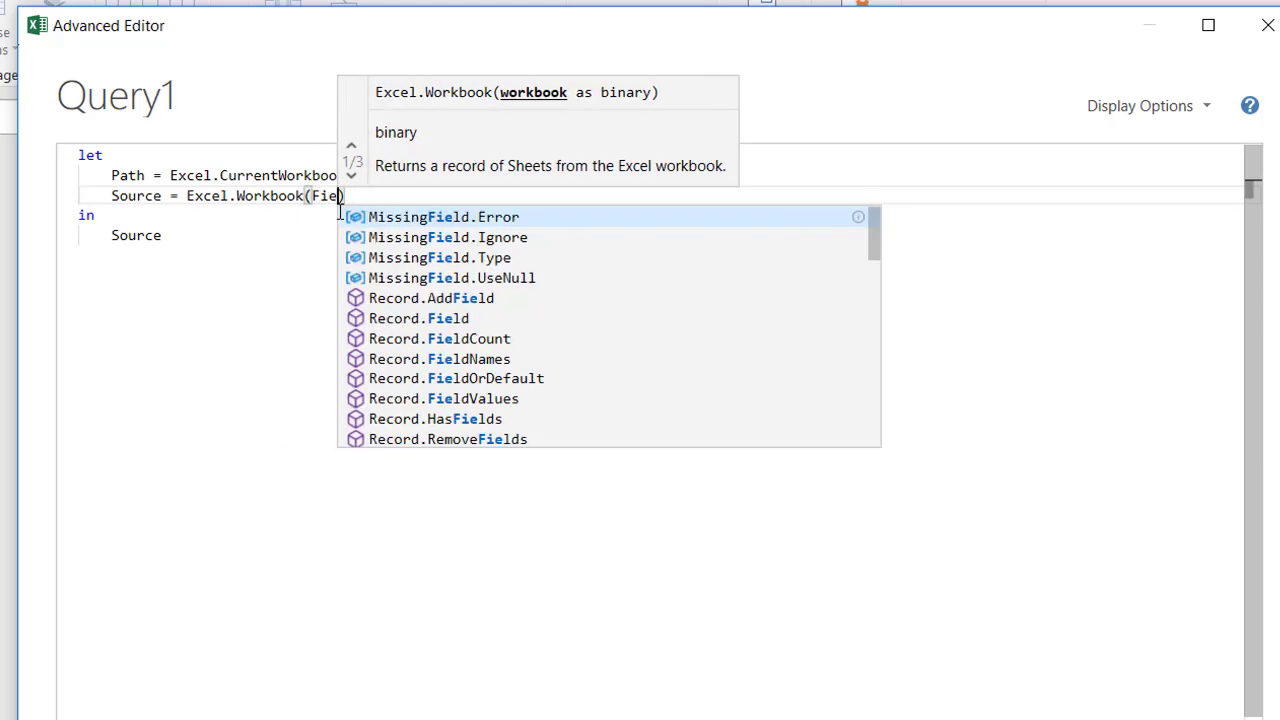
type(".C")
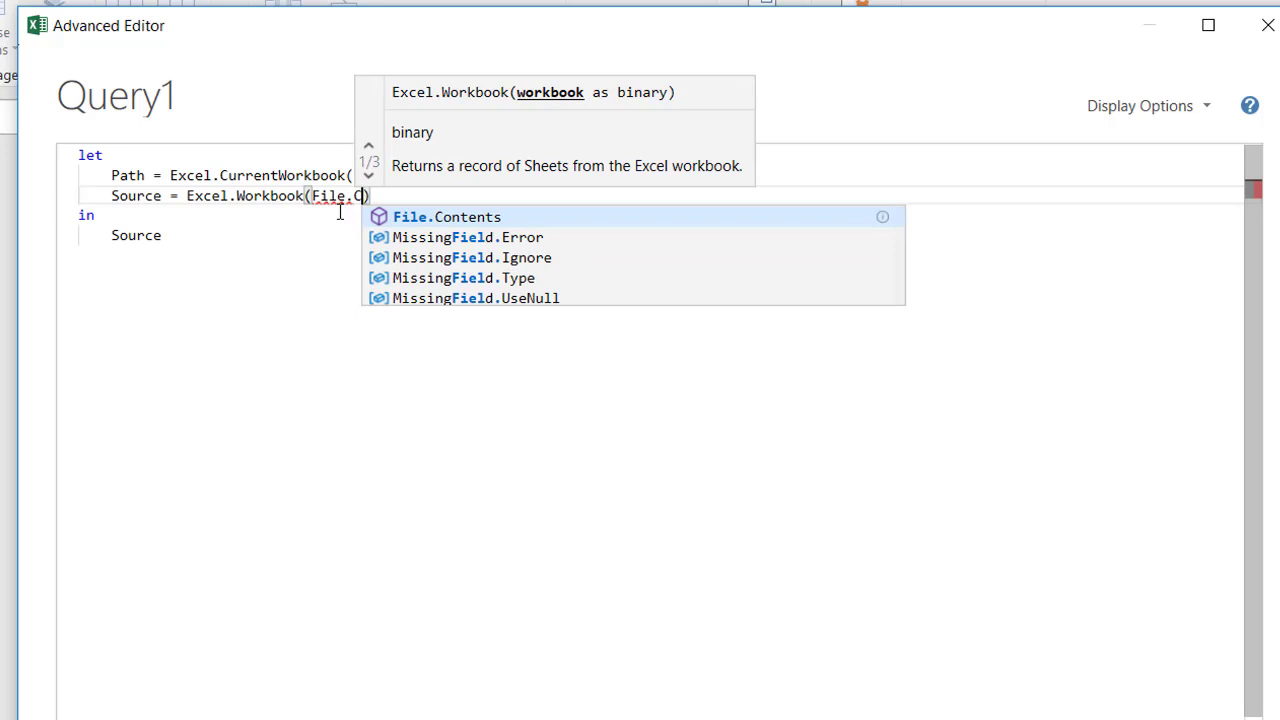
left_click(457, 217)
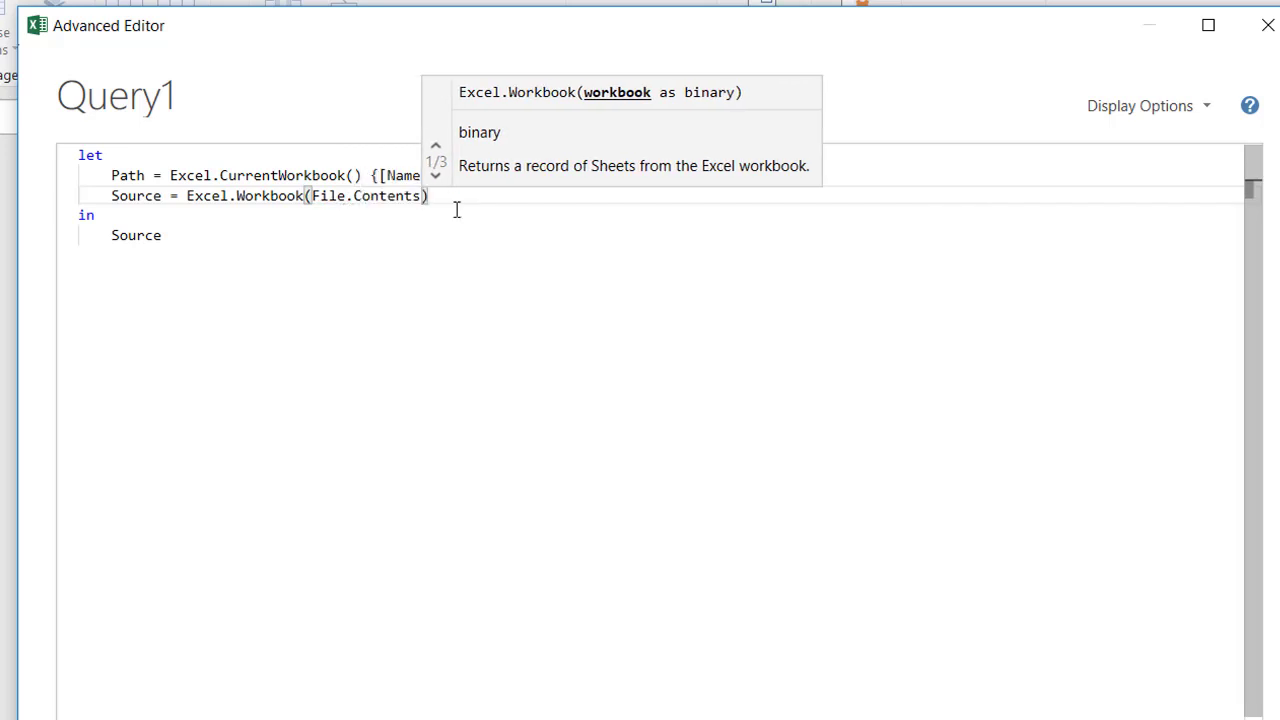
- Give File.Contents the argument Path & "\data.xlsx"
type("(")
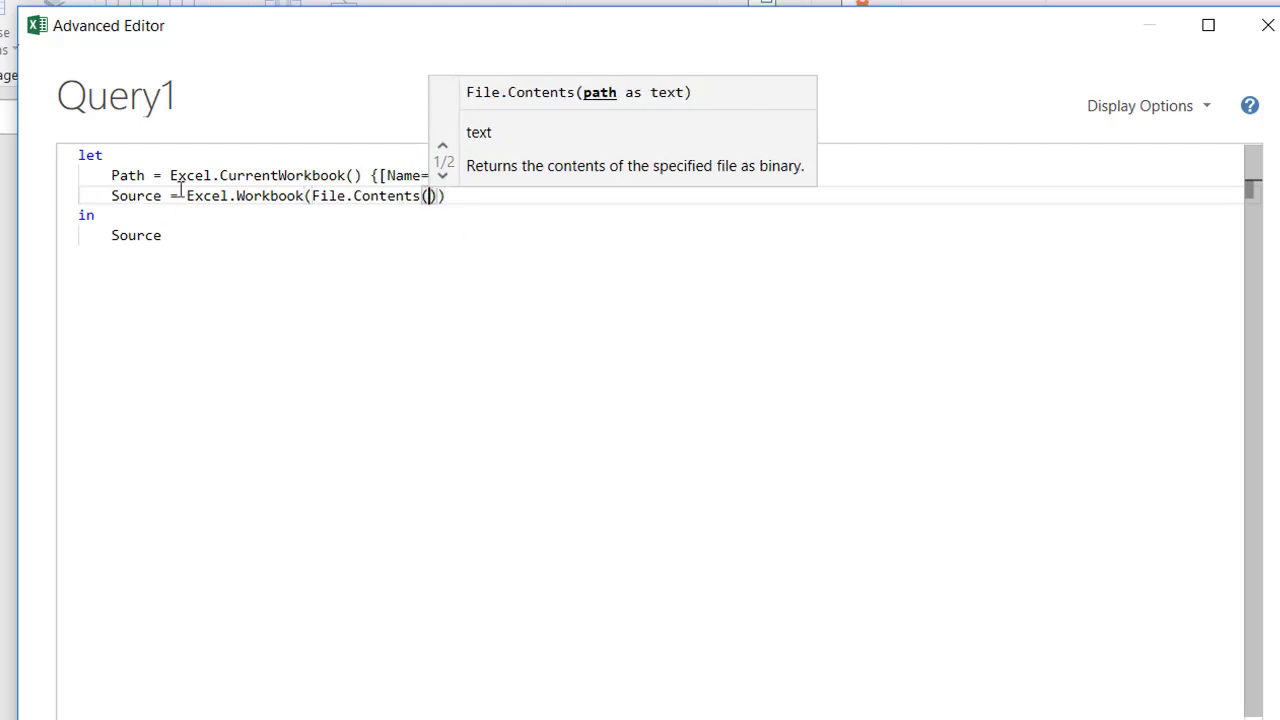
type("Path")
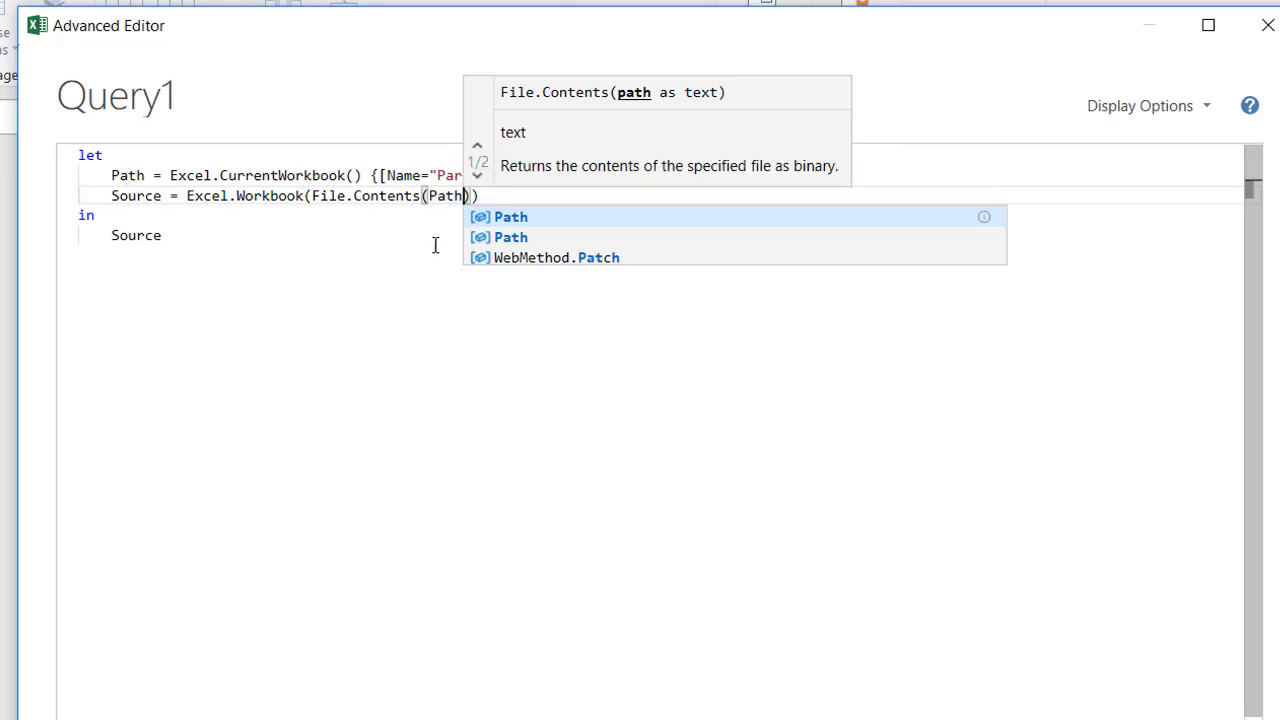
type("& ")
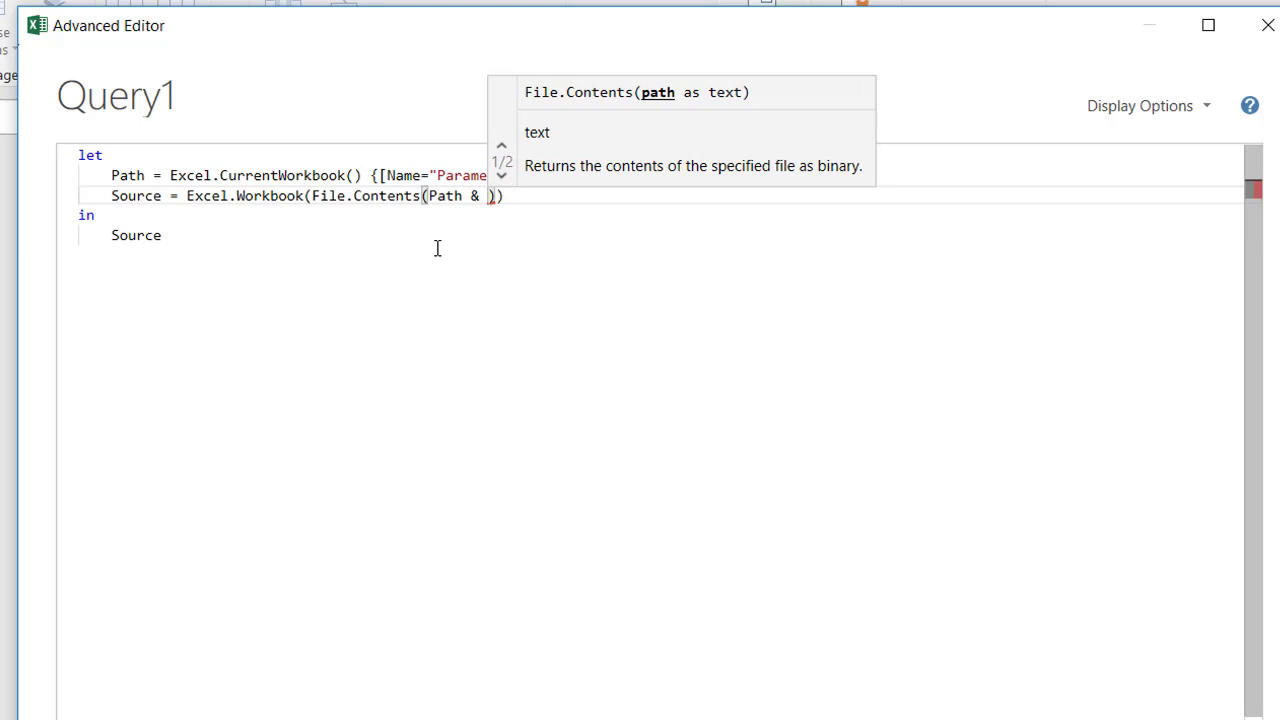
type("\"")
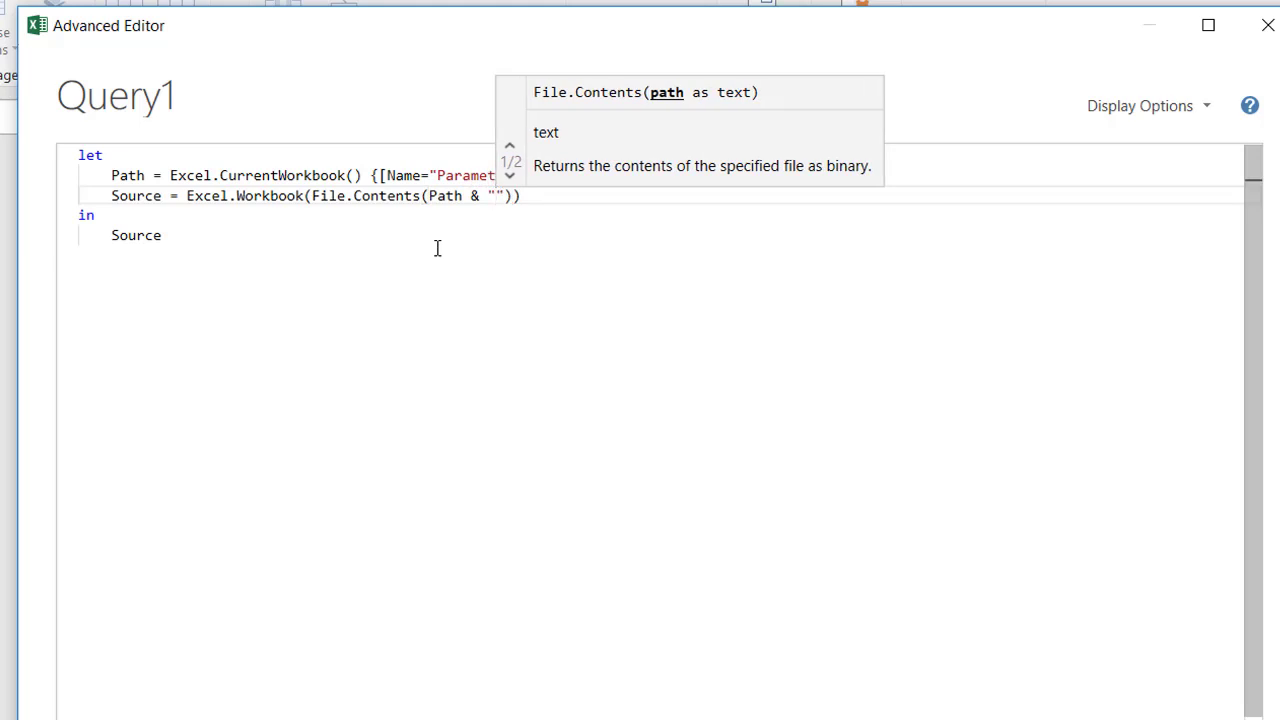
type("\\")
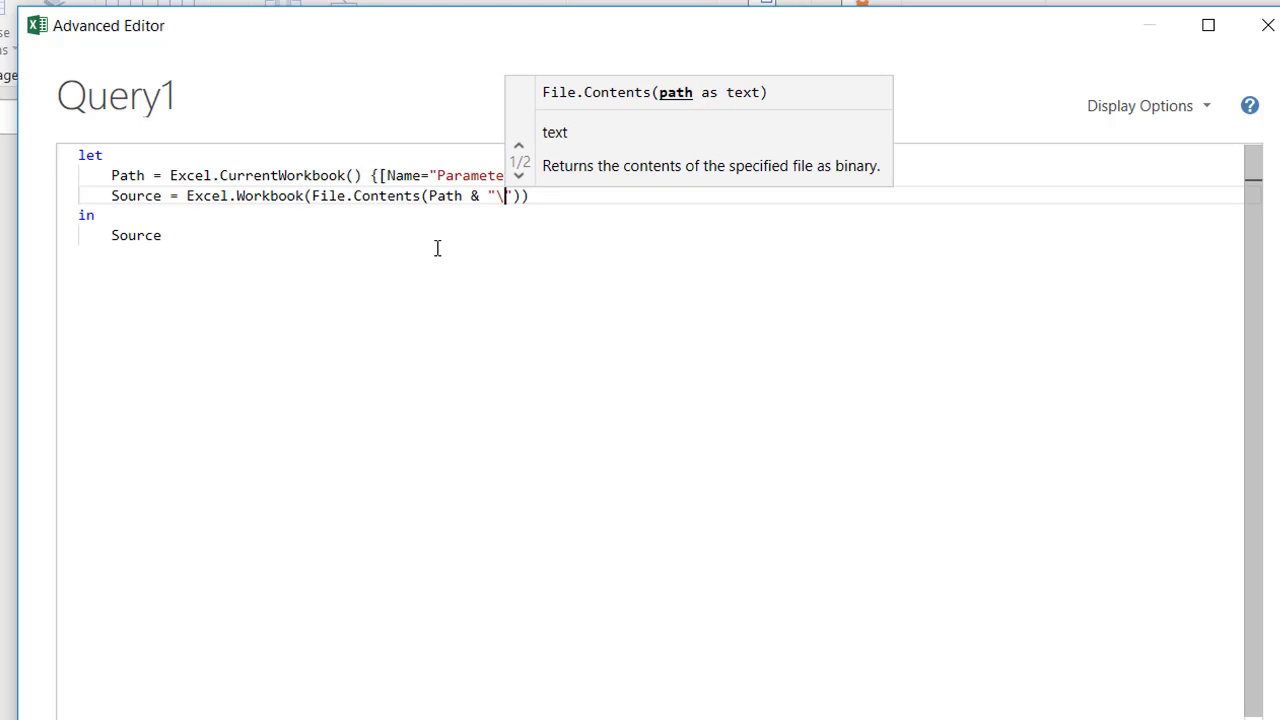
type("data.")
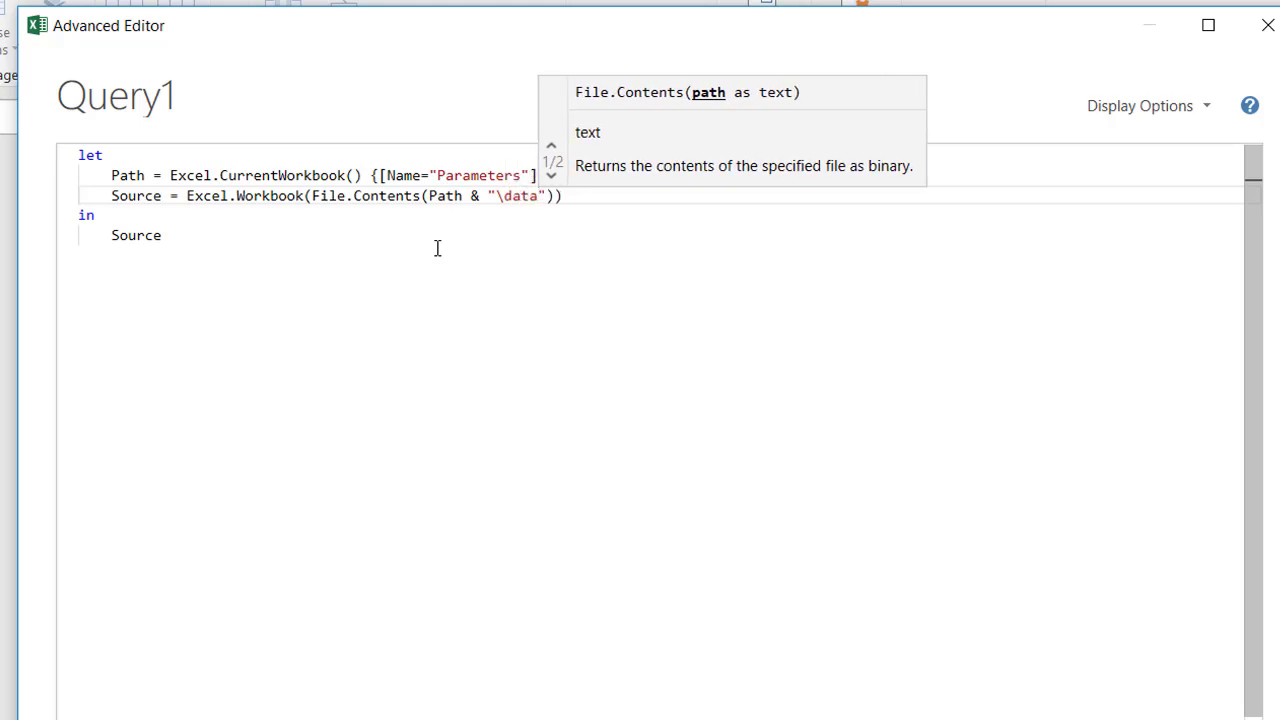
type("xlsx\"")
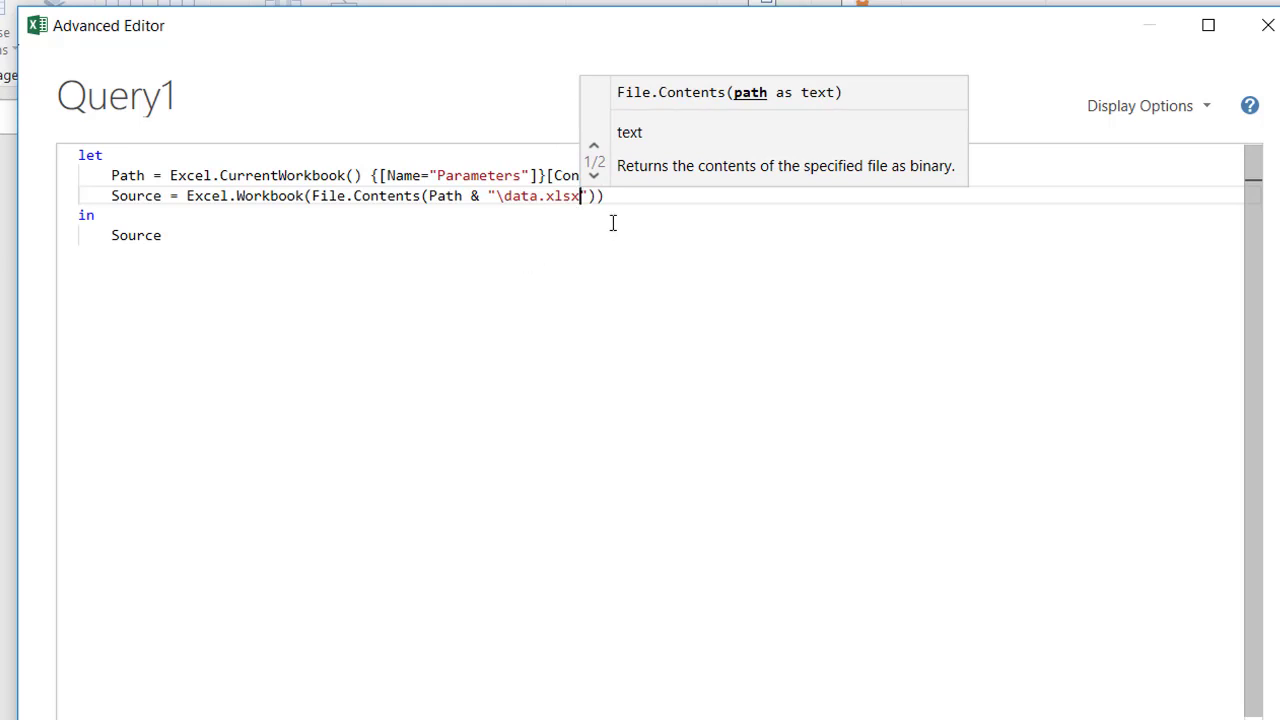
- Add null and true as the remaining Excel.Workbook arguments and apply the query code
type("), ")
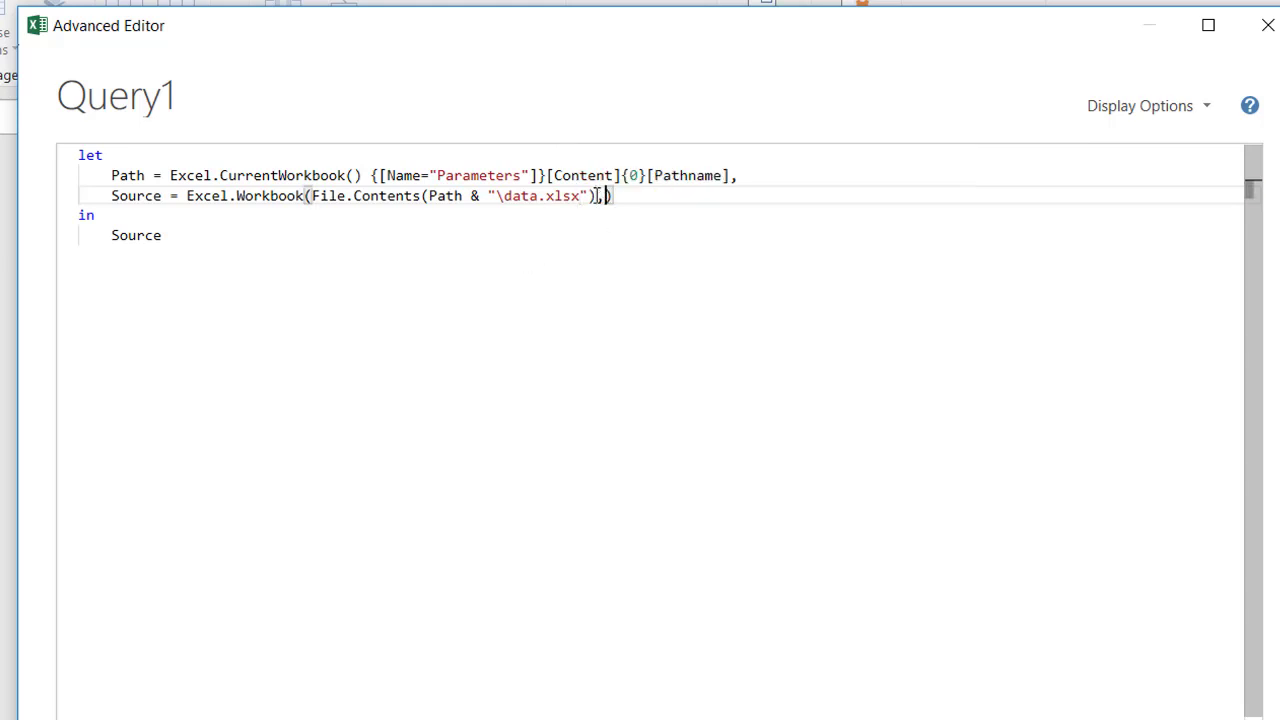
type("null,")
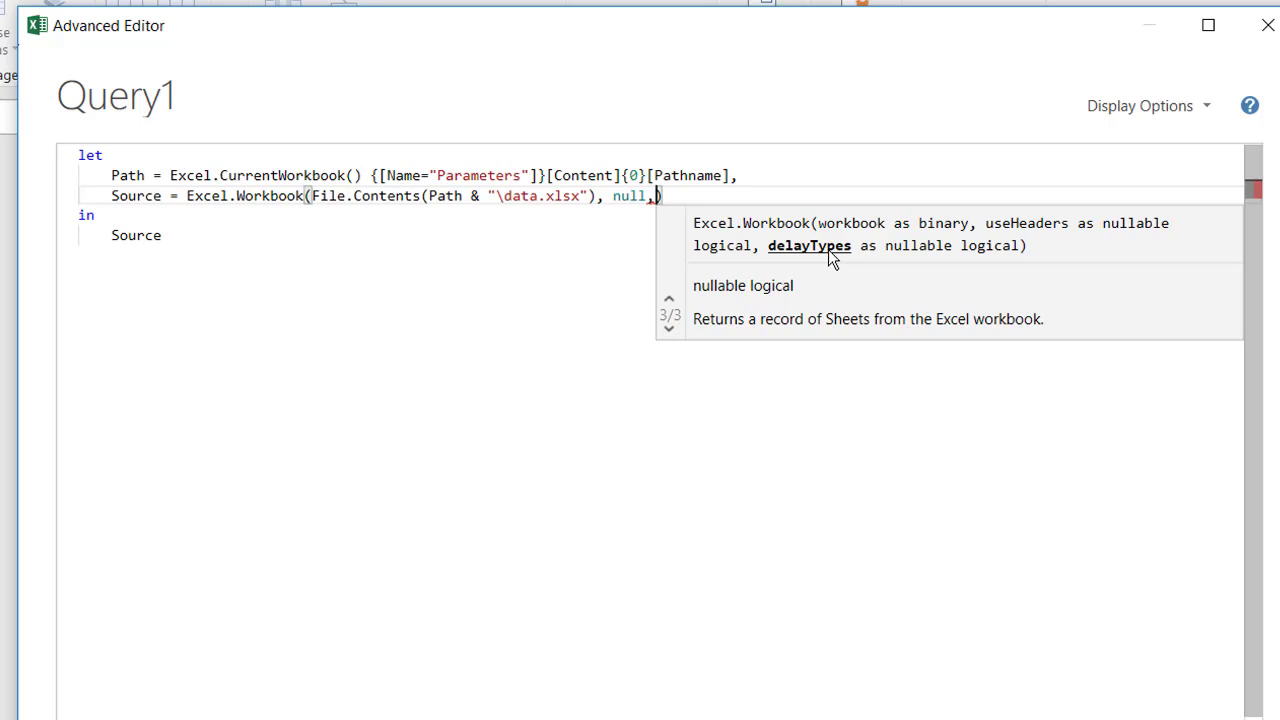
type("true")
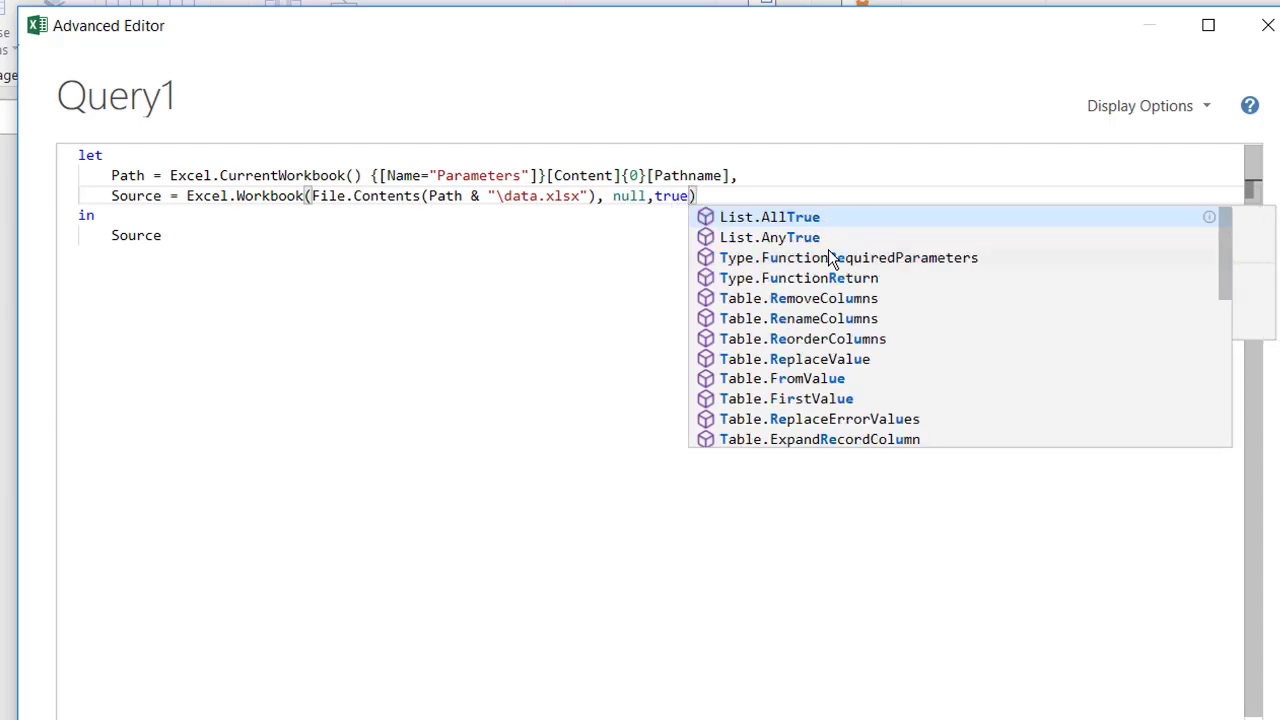
left_click(561, 233)
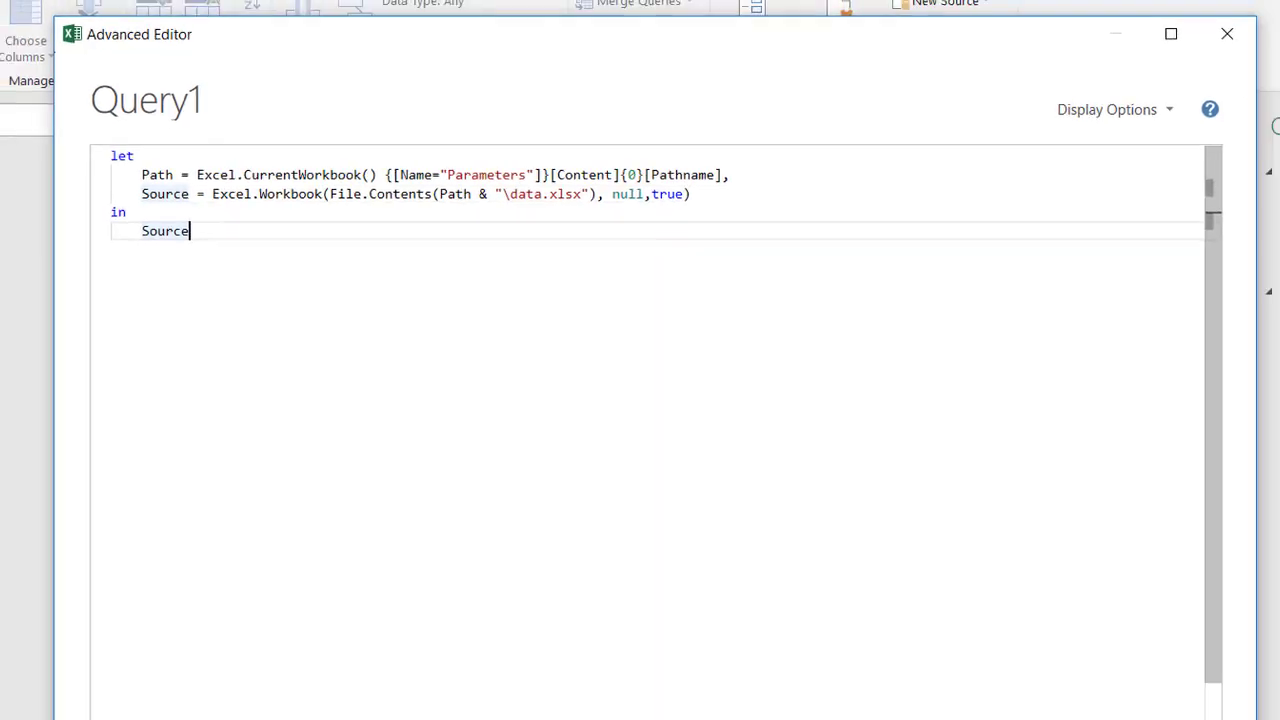
left_click(950, 620)
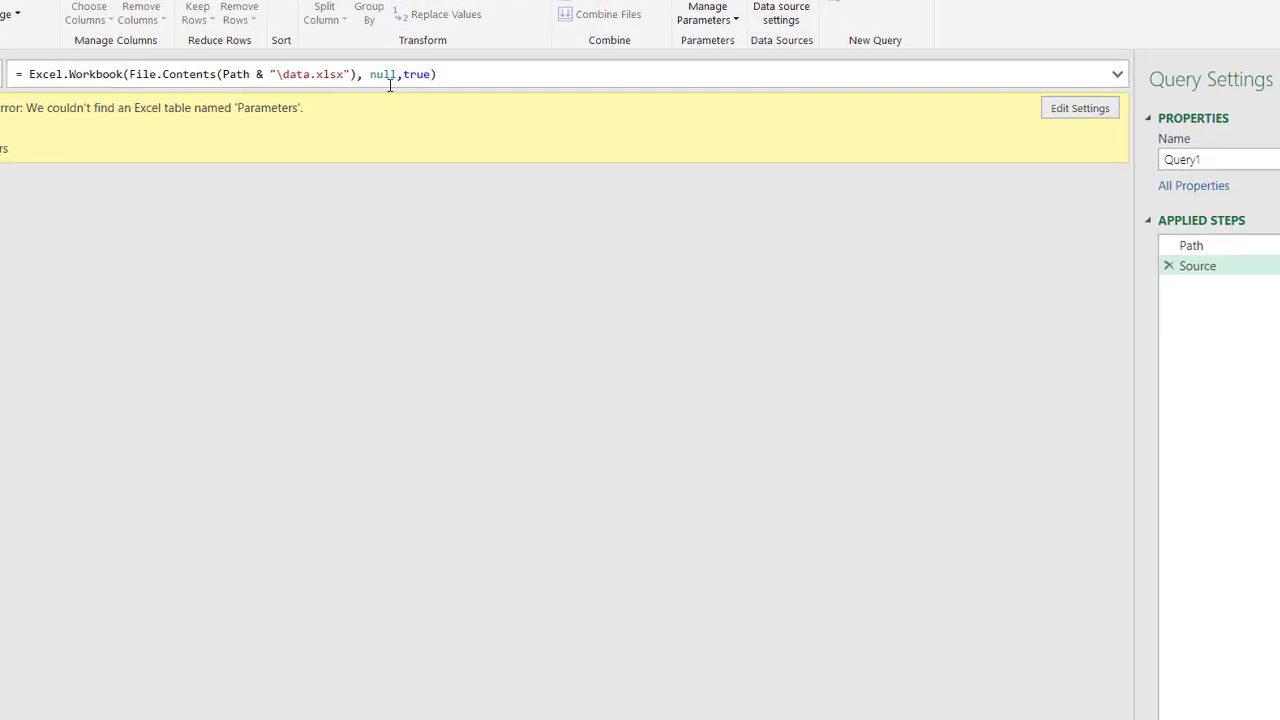
- Correct the table name in the Path step's formula to "Parameter"
left_click(1190, 245)
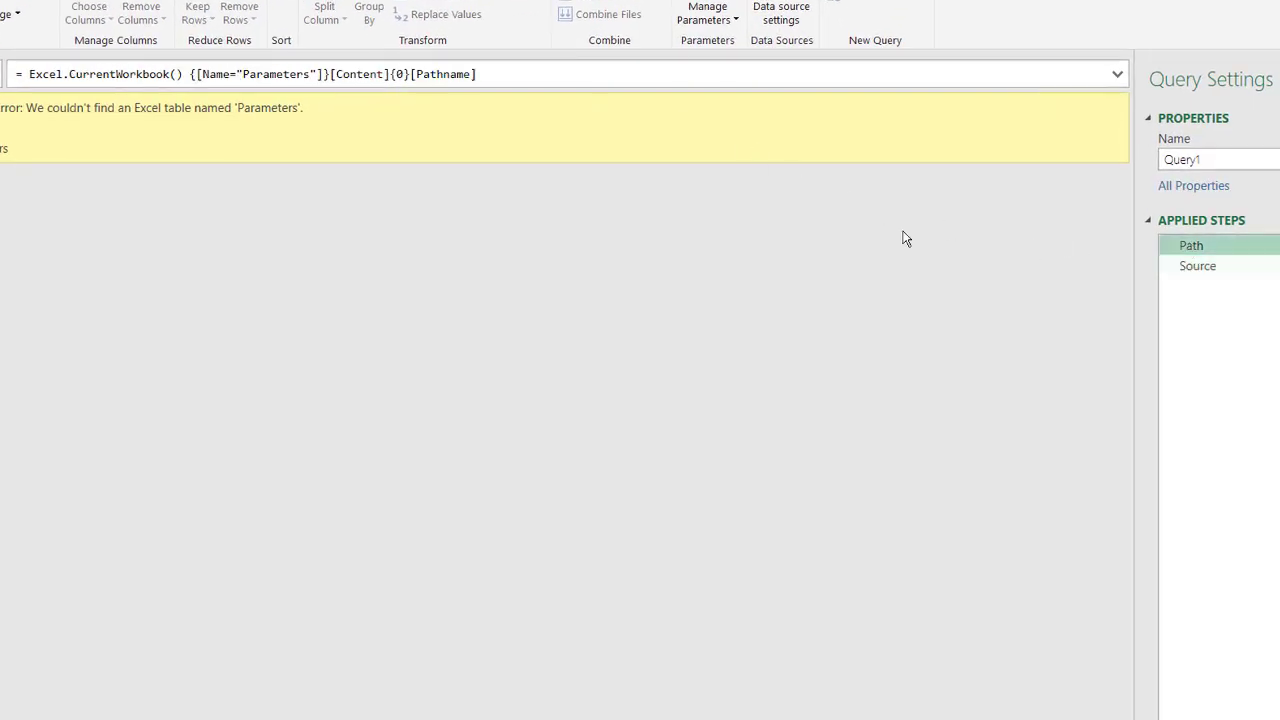
left_click(312, 76)
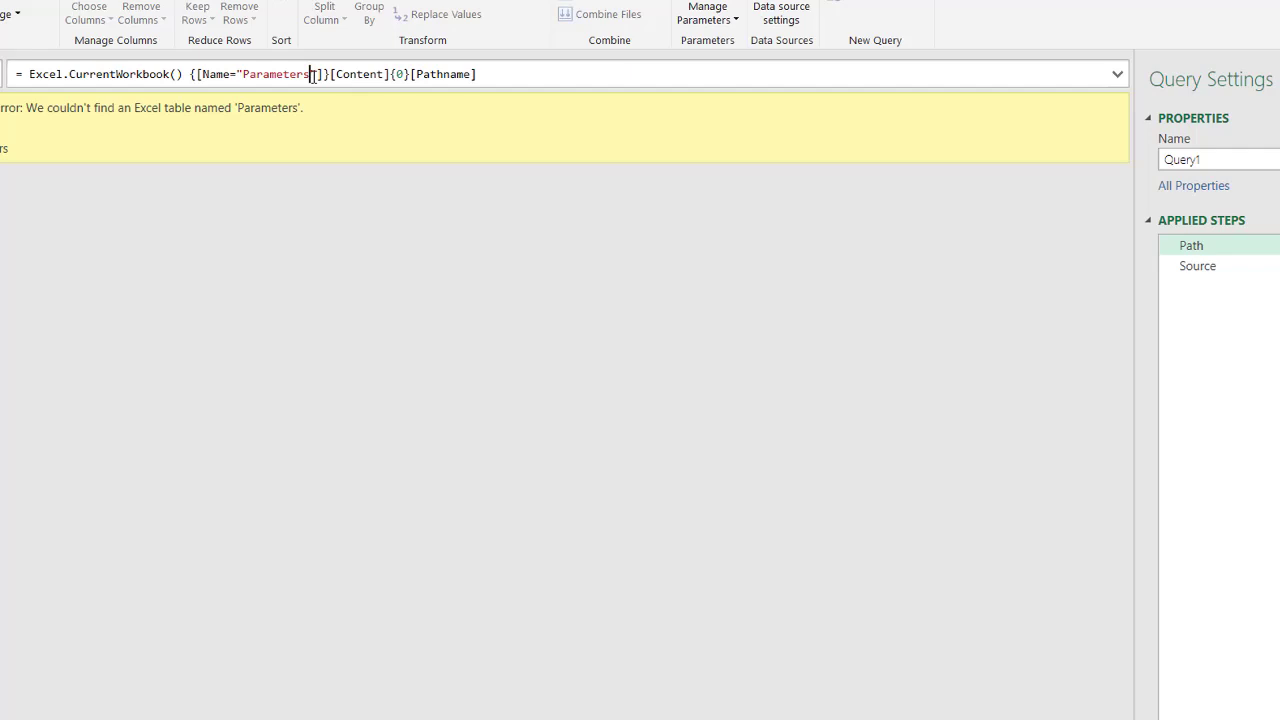
key("BackSpace")
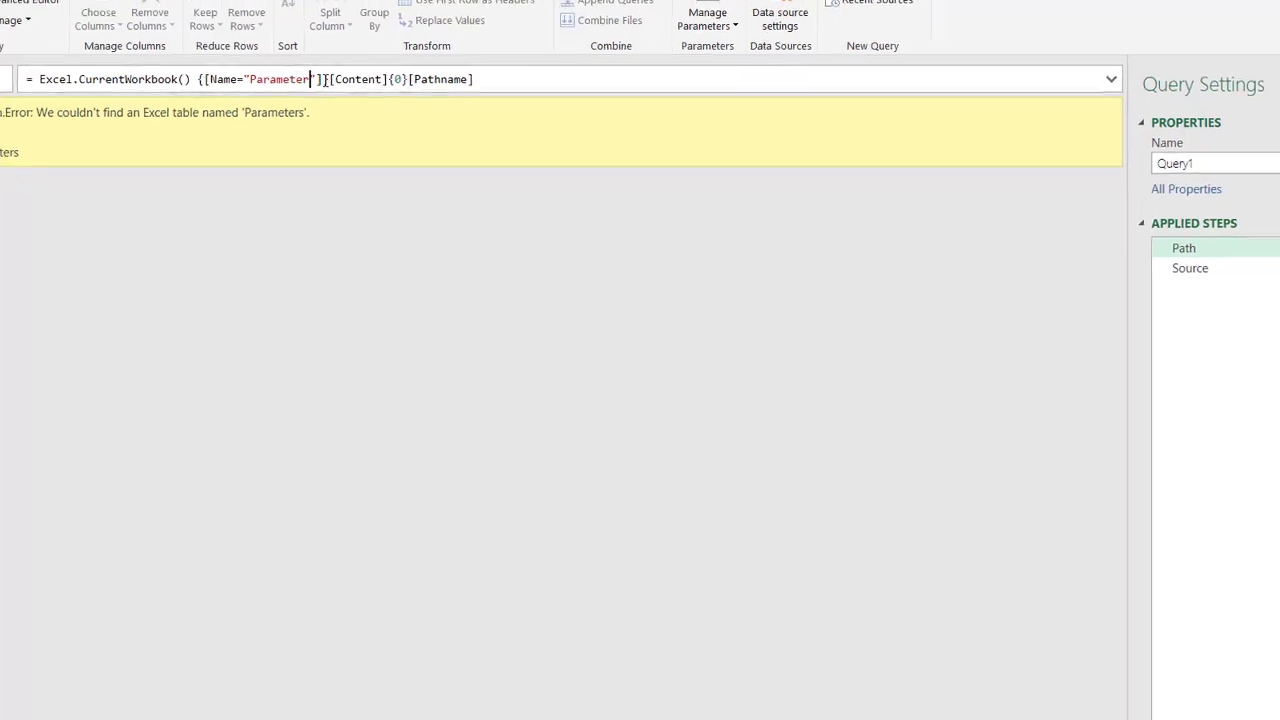
key("Return")
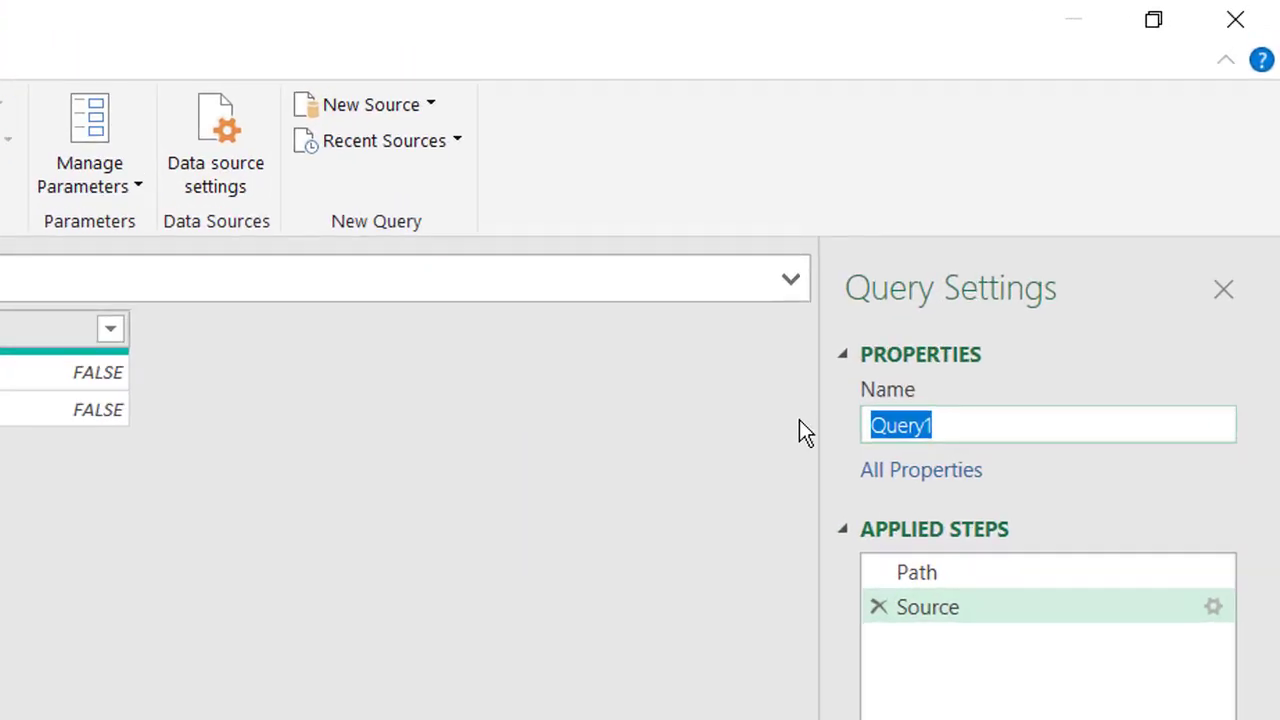
- Rename the new query as Bridge
type("Bridg")
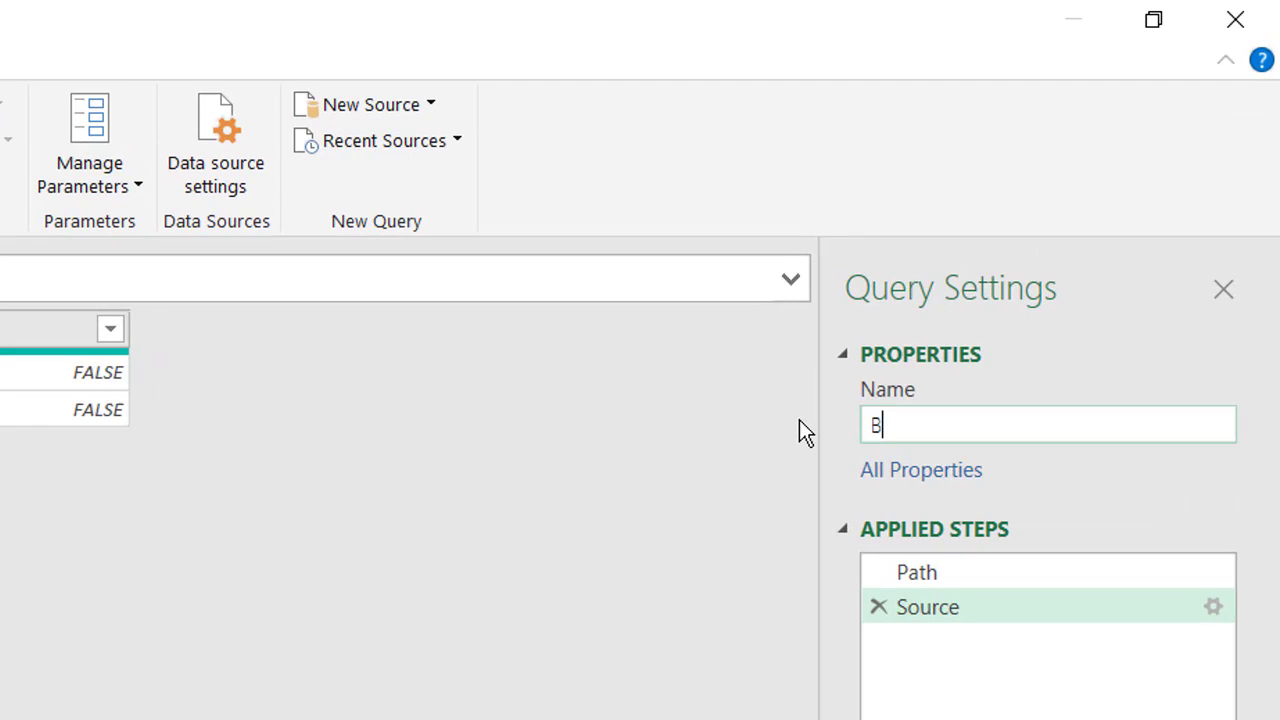
type("e")
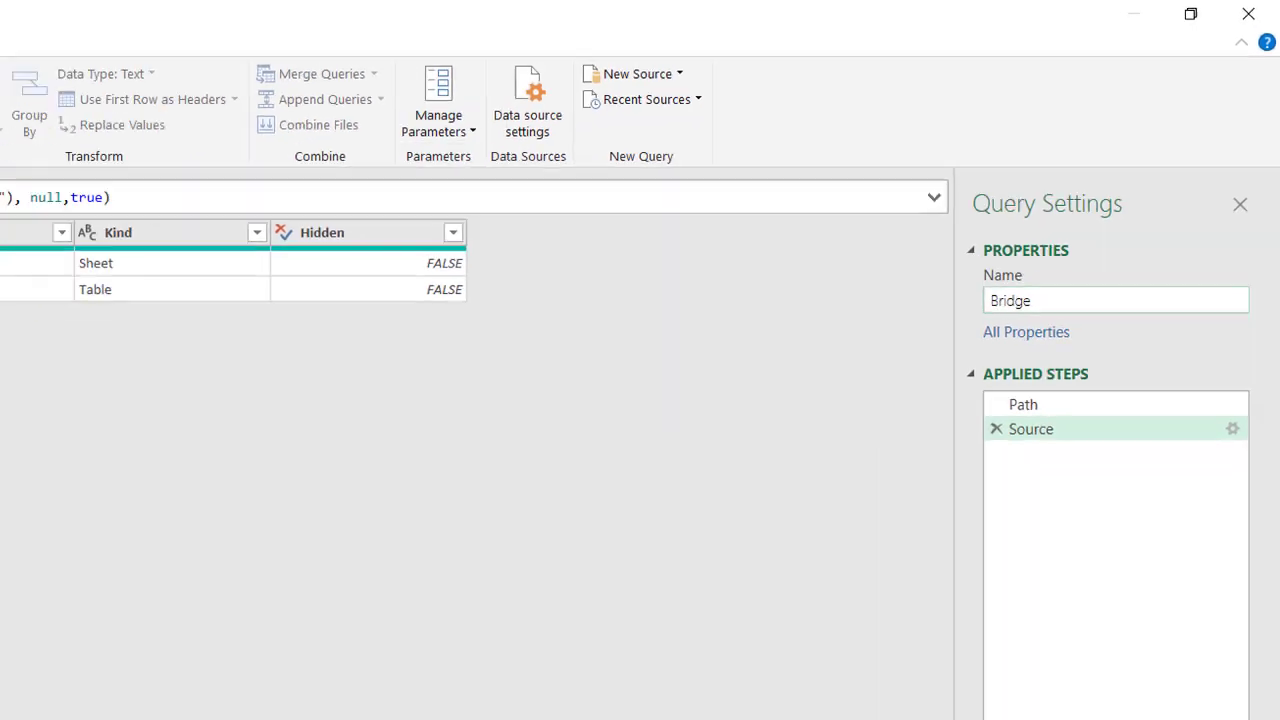
key("Return")
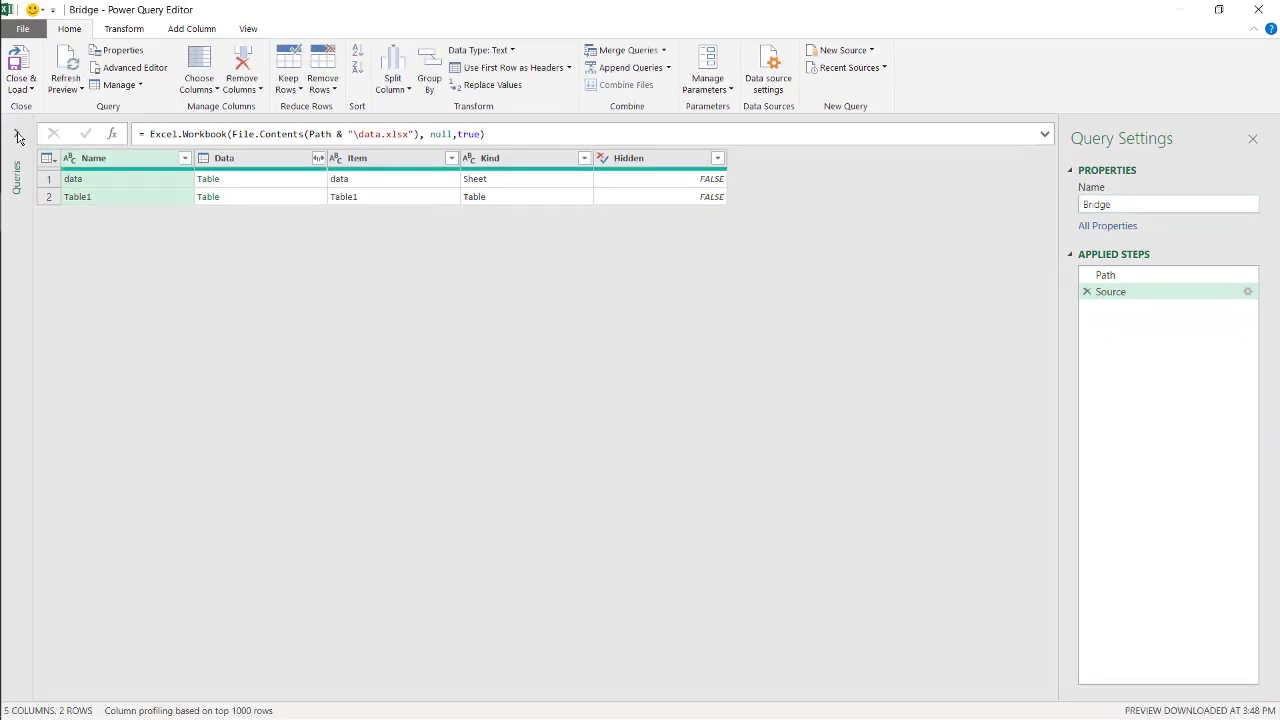
- Replace the formula of Table1's Source step with a reference to the Bridge query
left_click(17, 136)
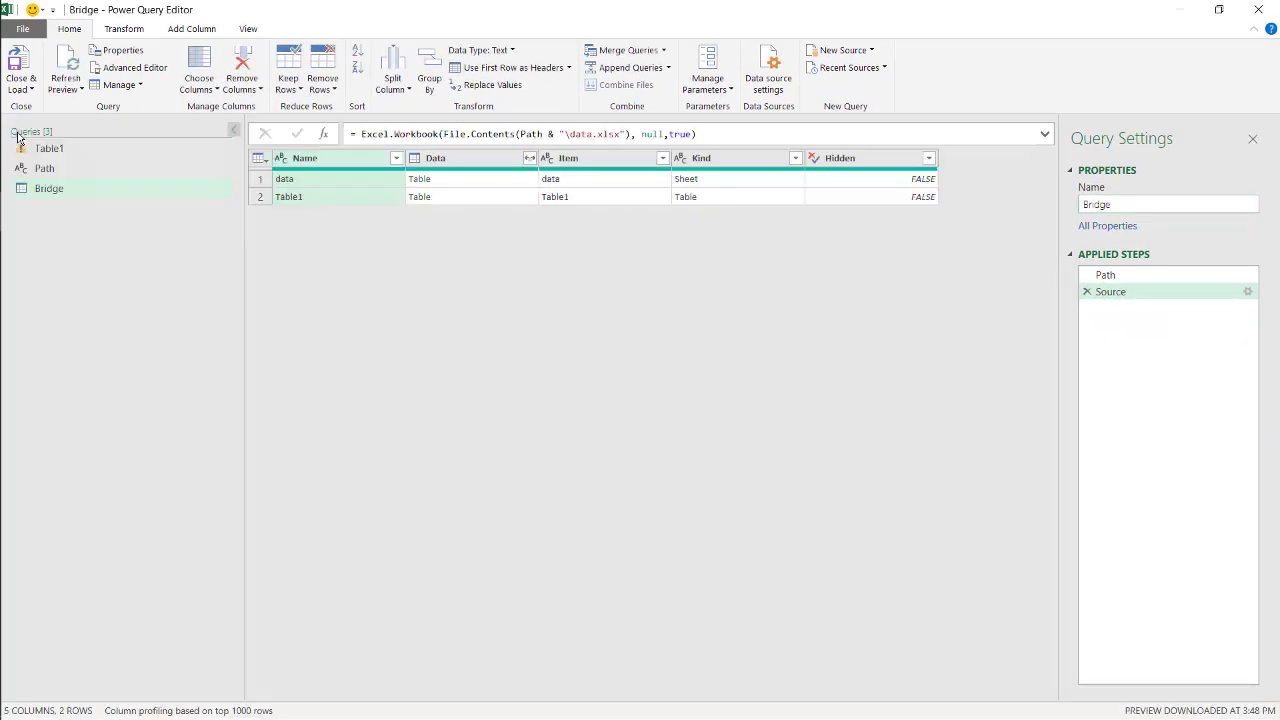
left_click(83, 148)
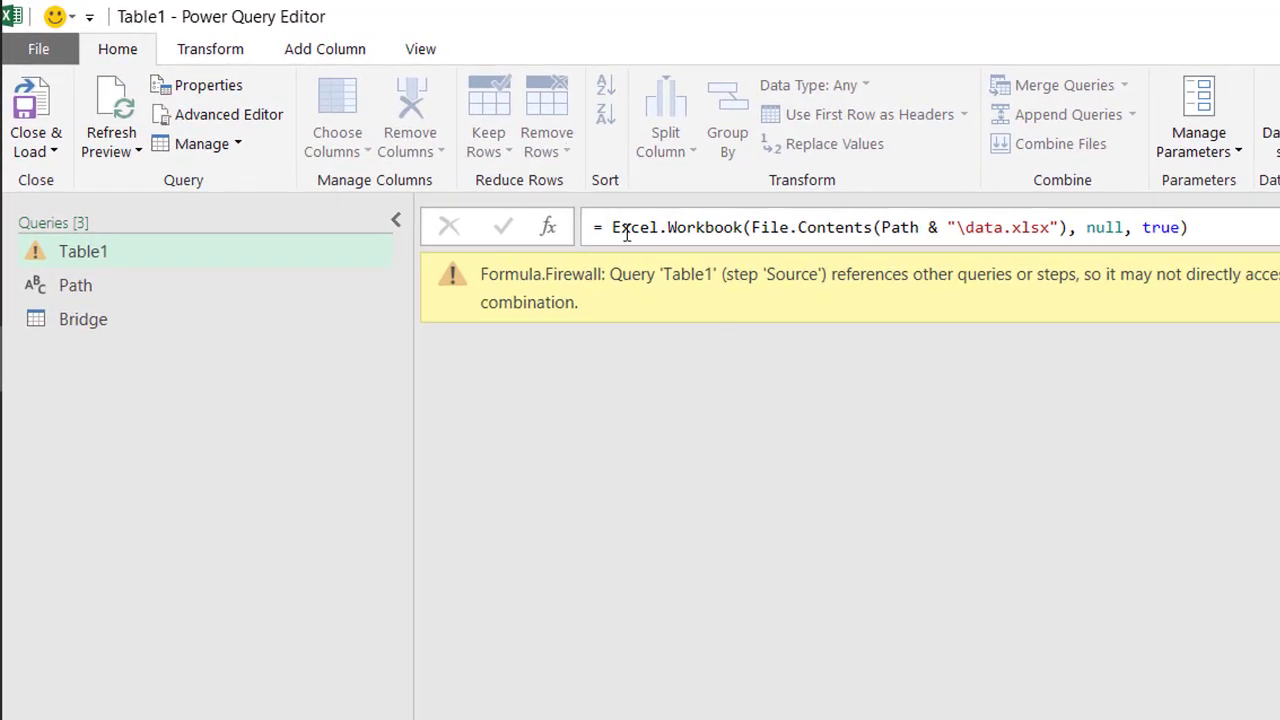
left_click(1253, 227)
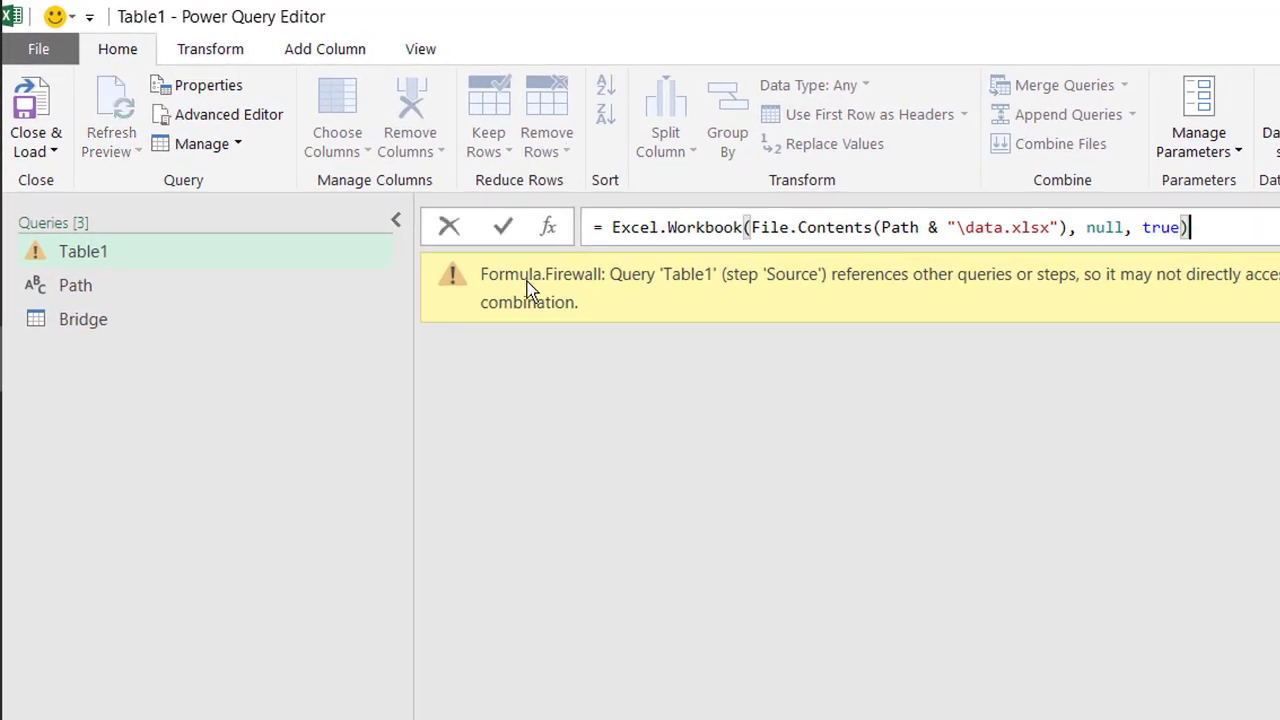
left_click_drag(1253, 227, 966, 251)
left_click(613, 227)
key("End")
key("Return")
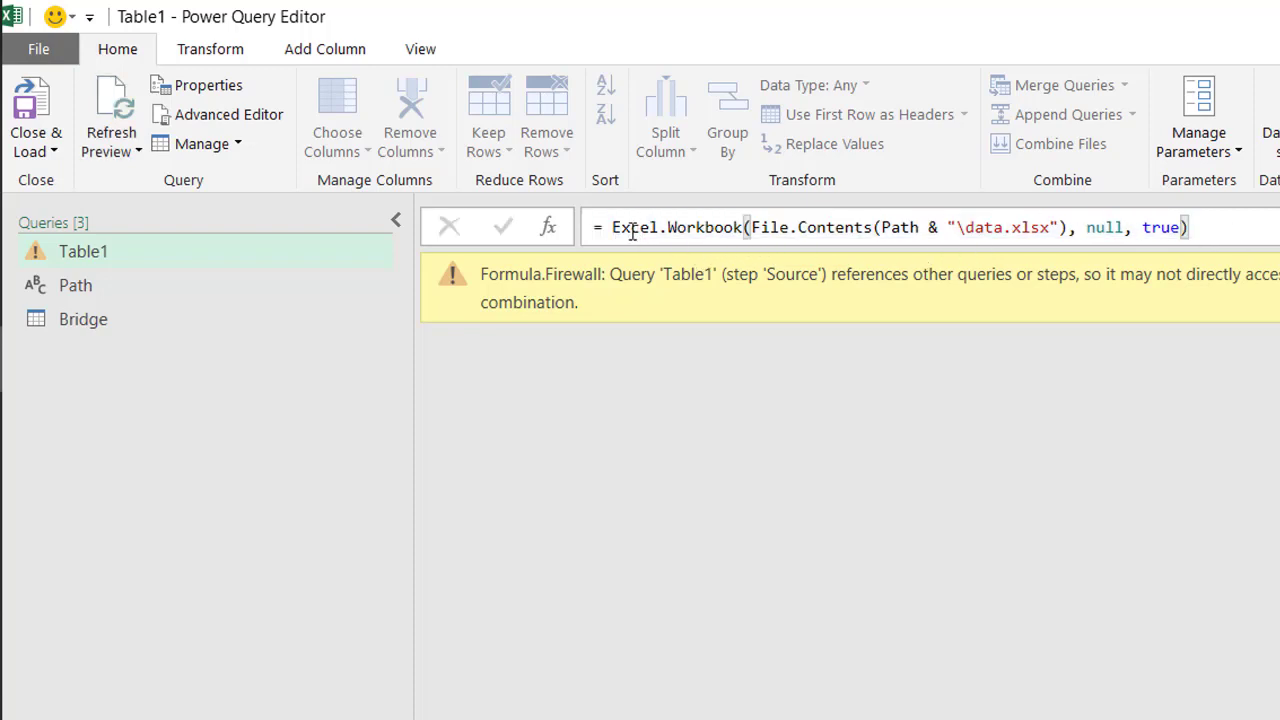
left_click(611, 230)
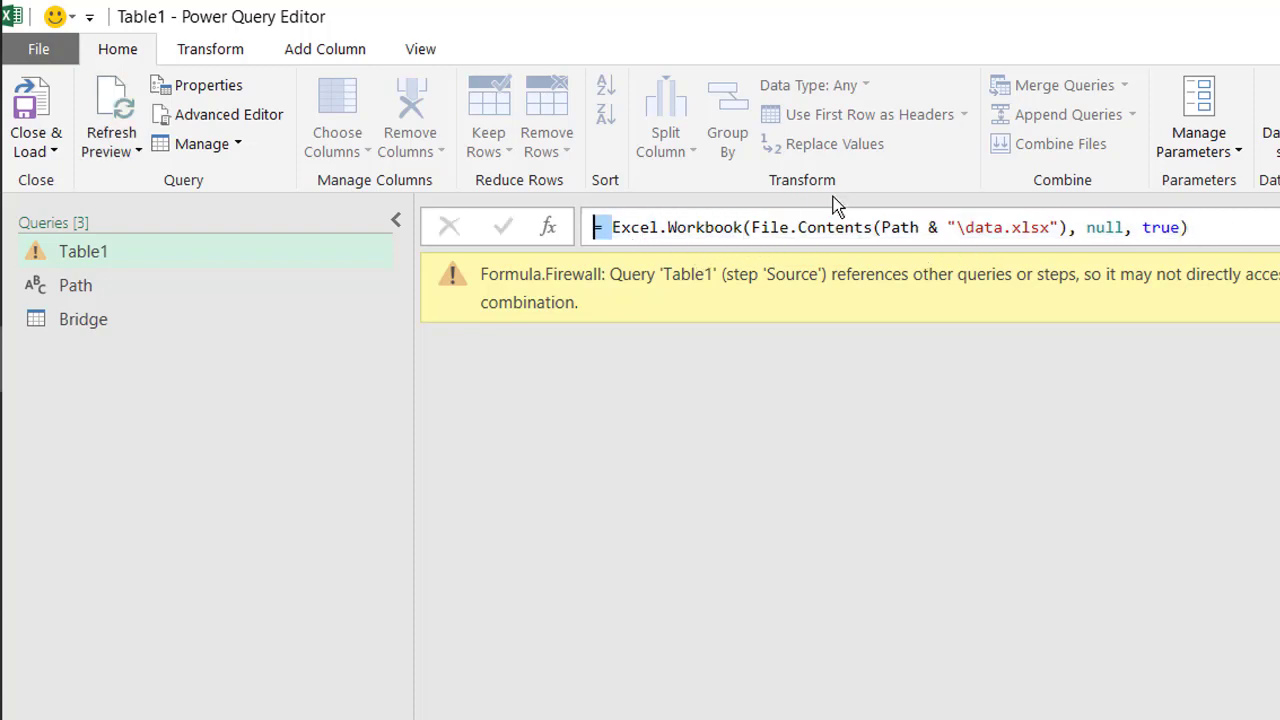
left_click(1213, 230, "shift")
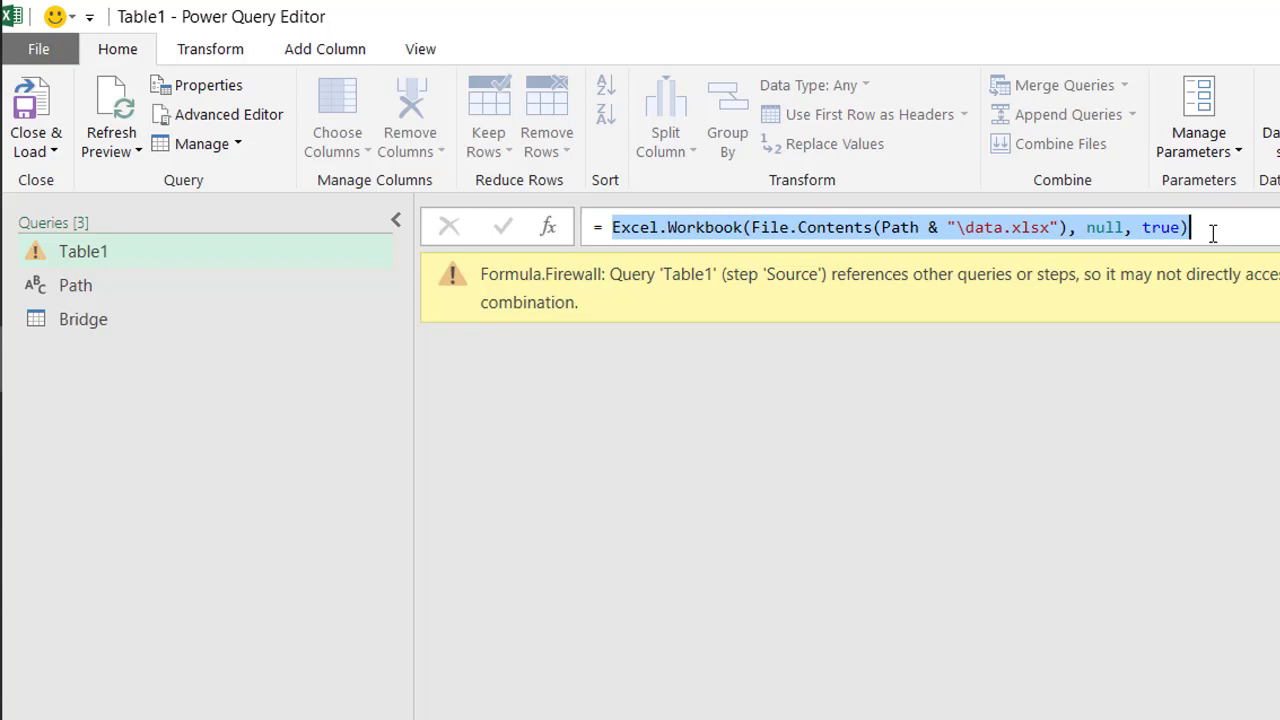
type("Bridge")
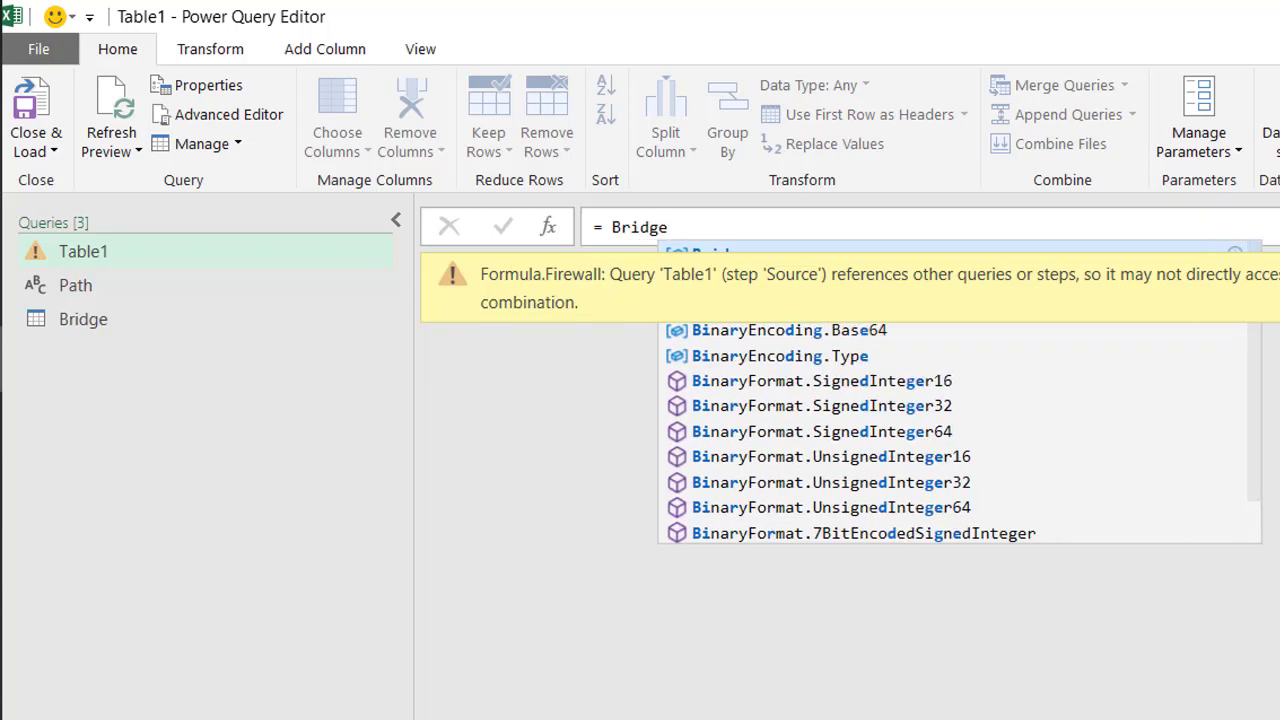
key("Return")
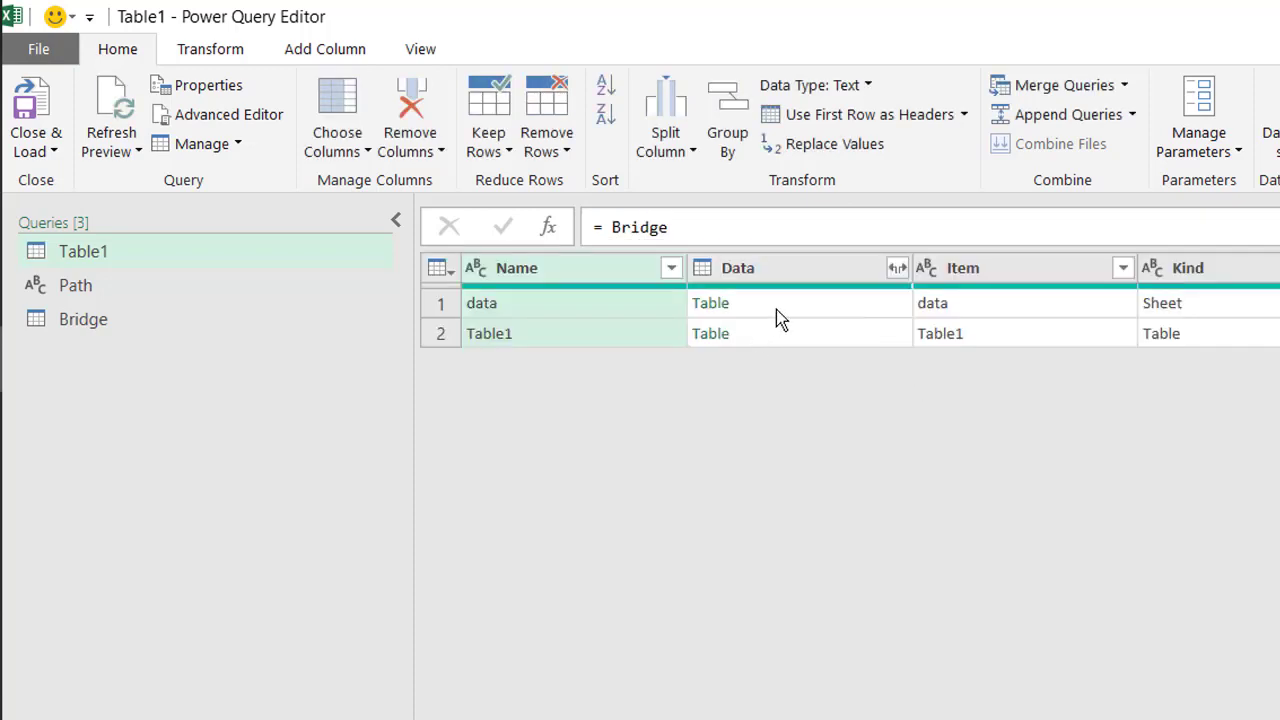
- Delete the separate Path query and load the remaining queries into the workbook
left_click(136, 288)
right_click(134, 288)
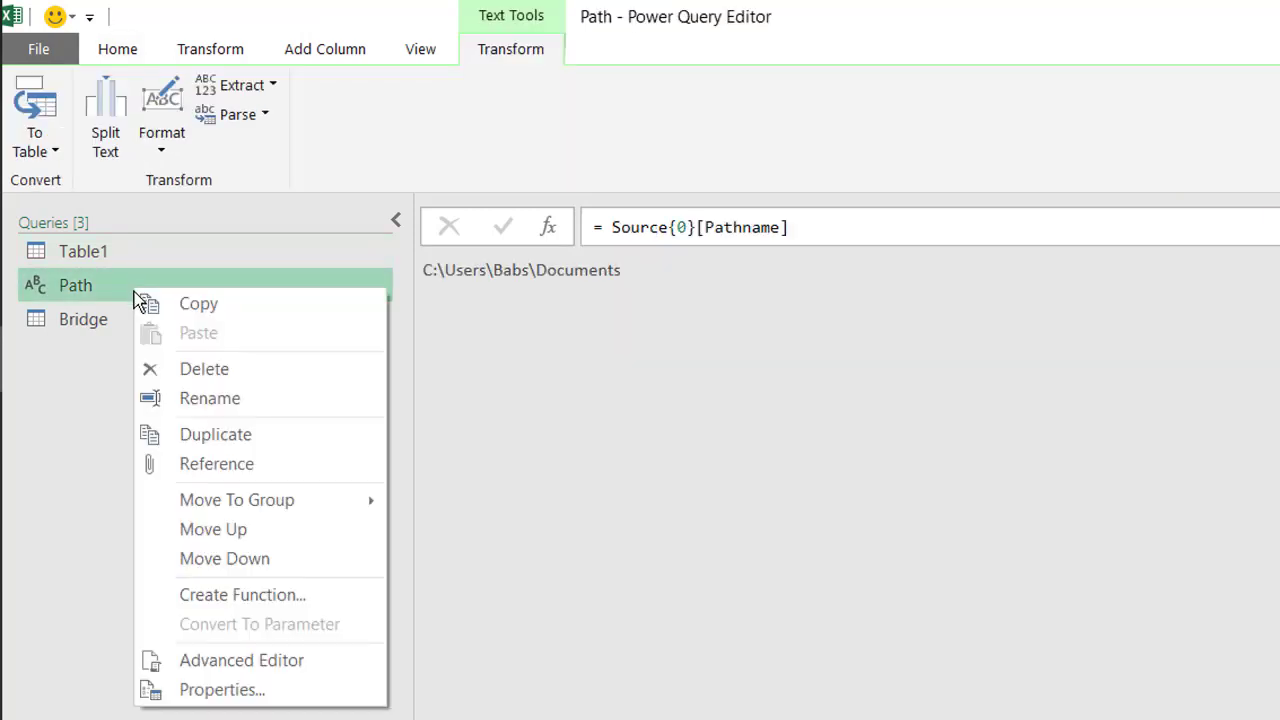
left_click(239, 392)
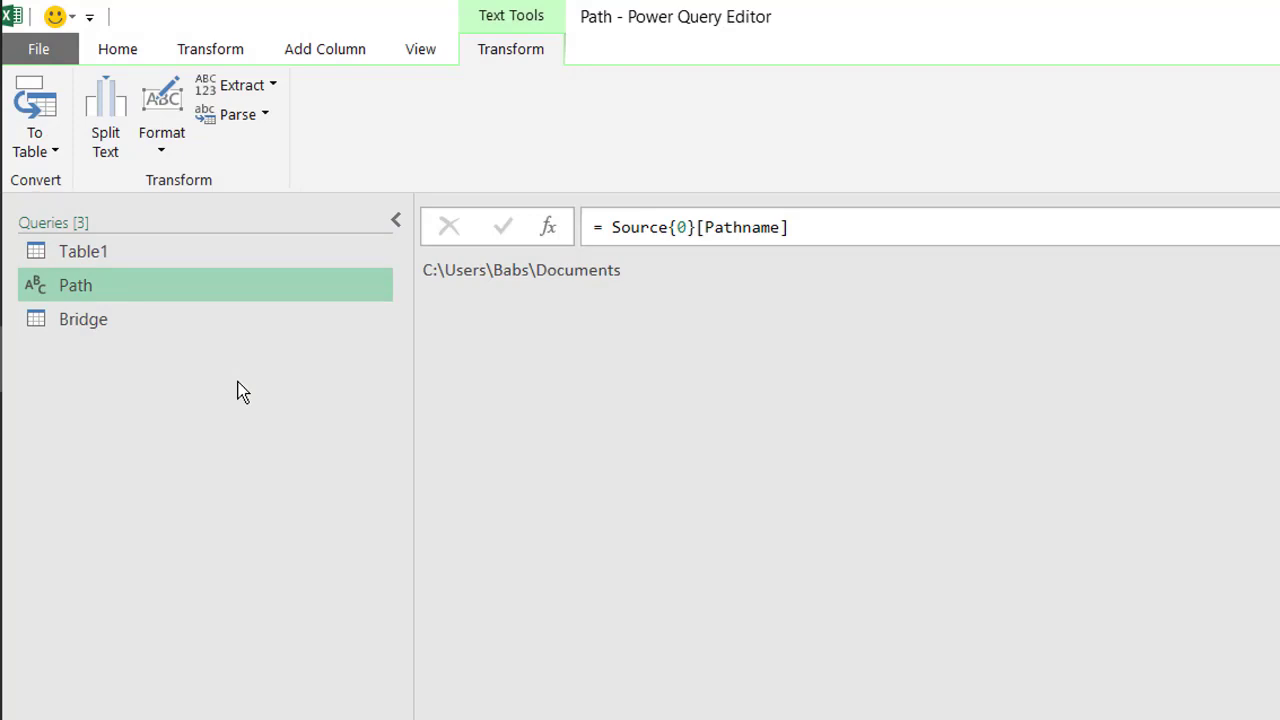
left_click(1200, 664)
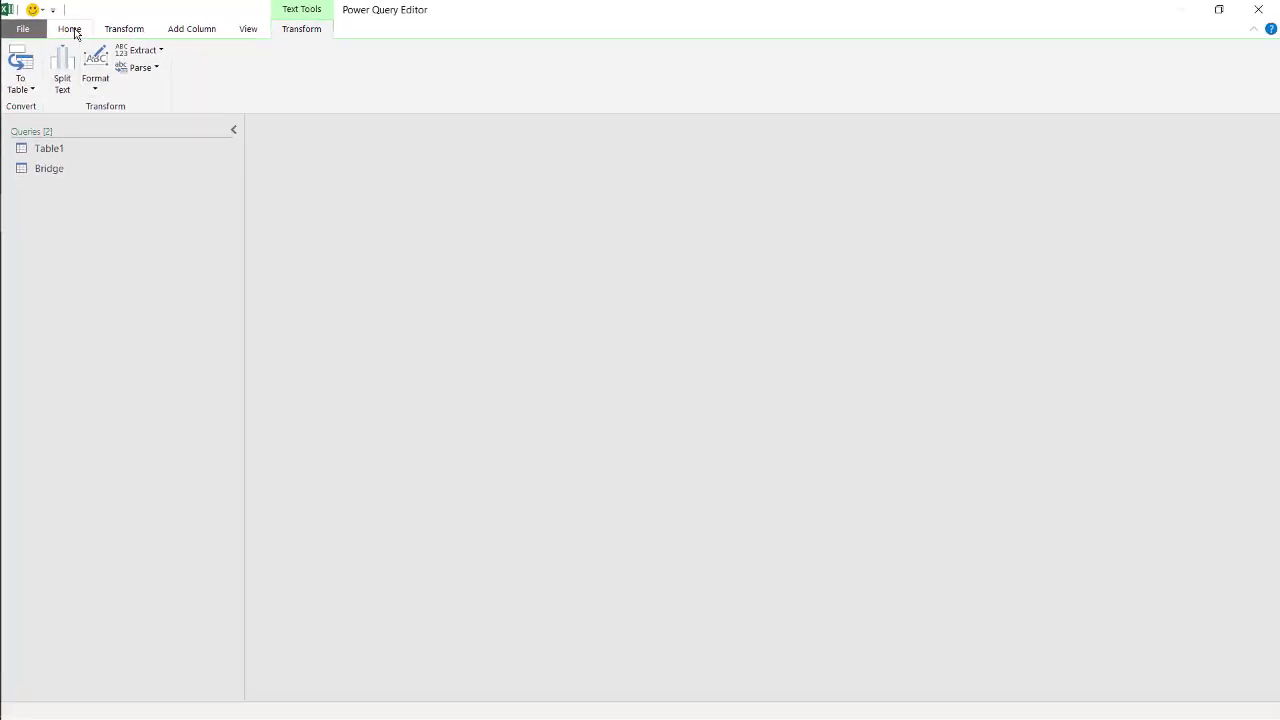
left_click(70, 29)
left_click(20, 64)
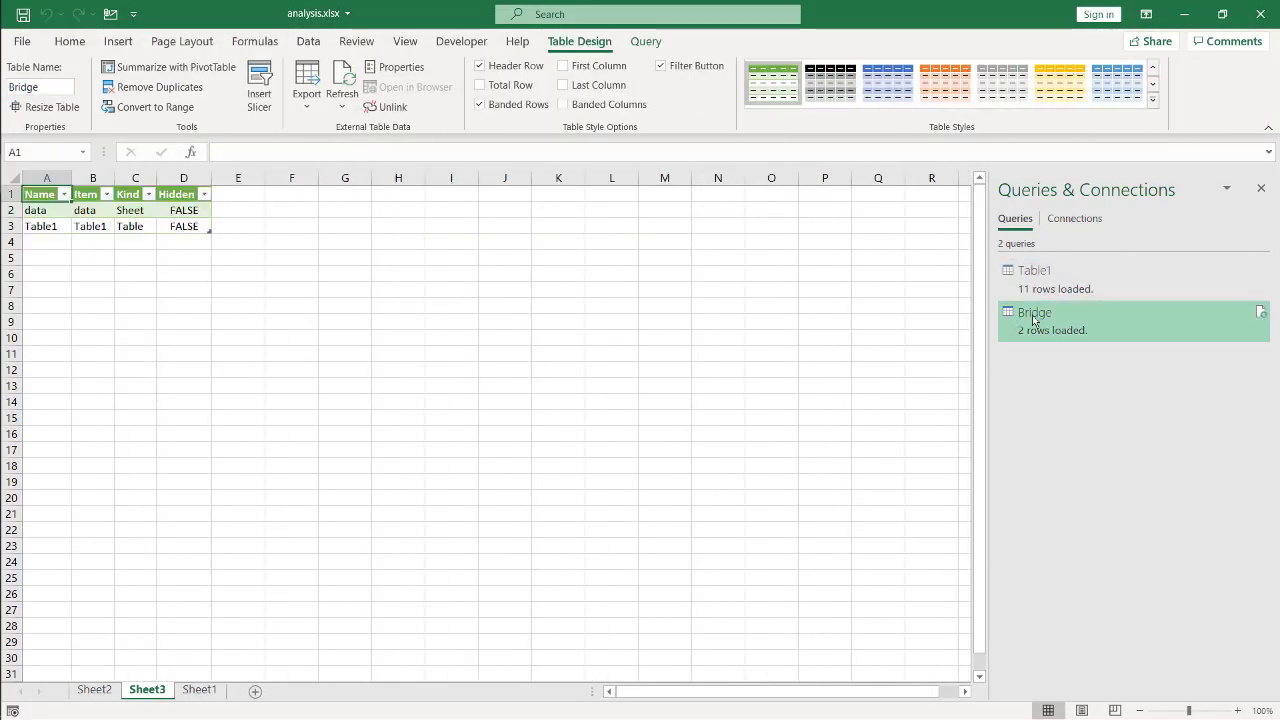
- Change the Bridge query's load setting to Only Create Connection, accepting the removal of its worksheet table
right_click(1084, 332)
left_click(1140, 450)
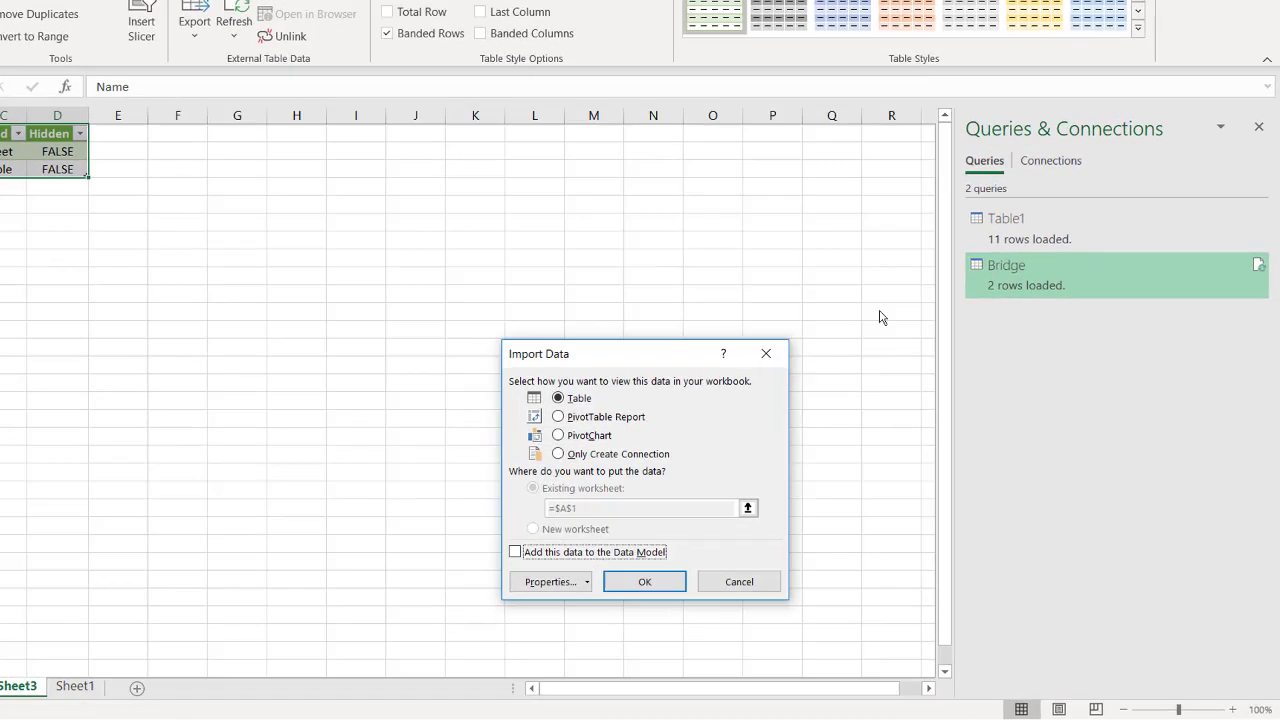
left_click(558, 454)
left_click(644, 581)
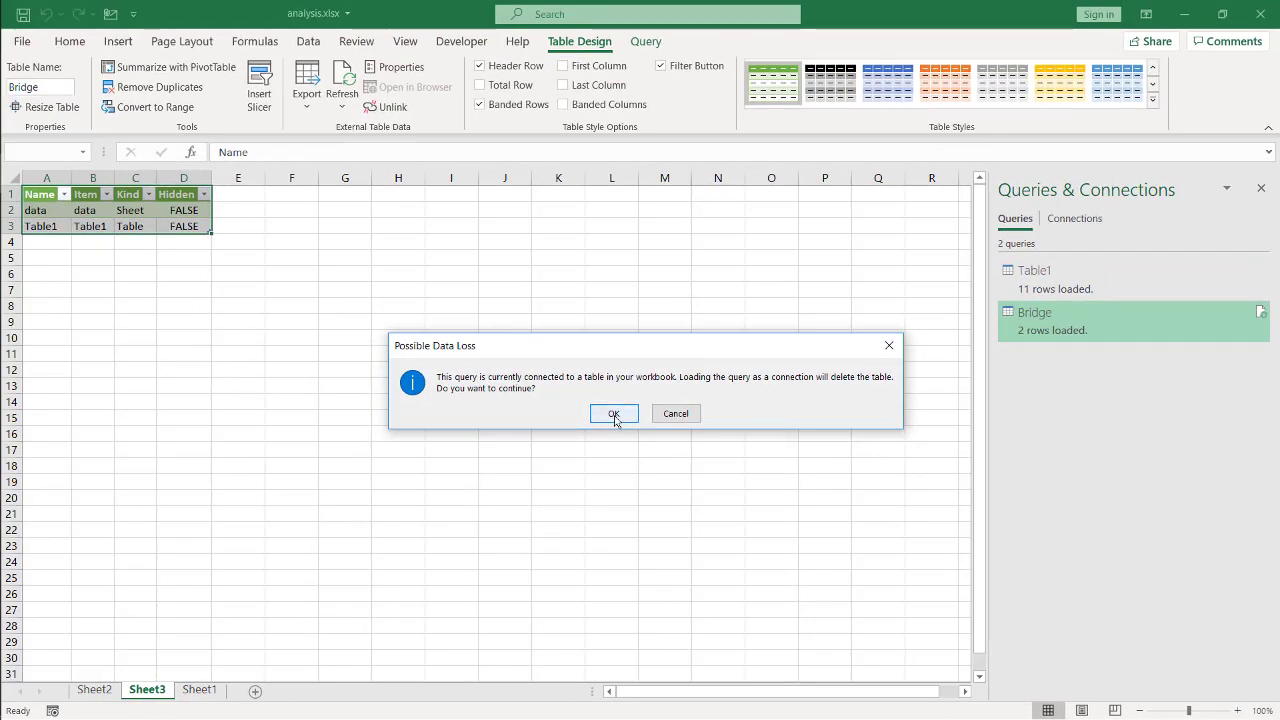
left_click(614, 421)
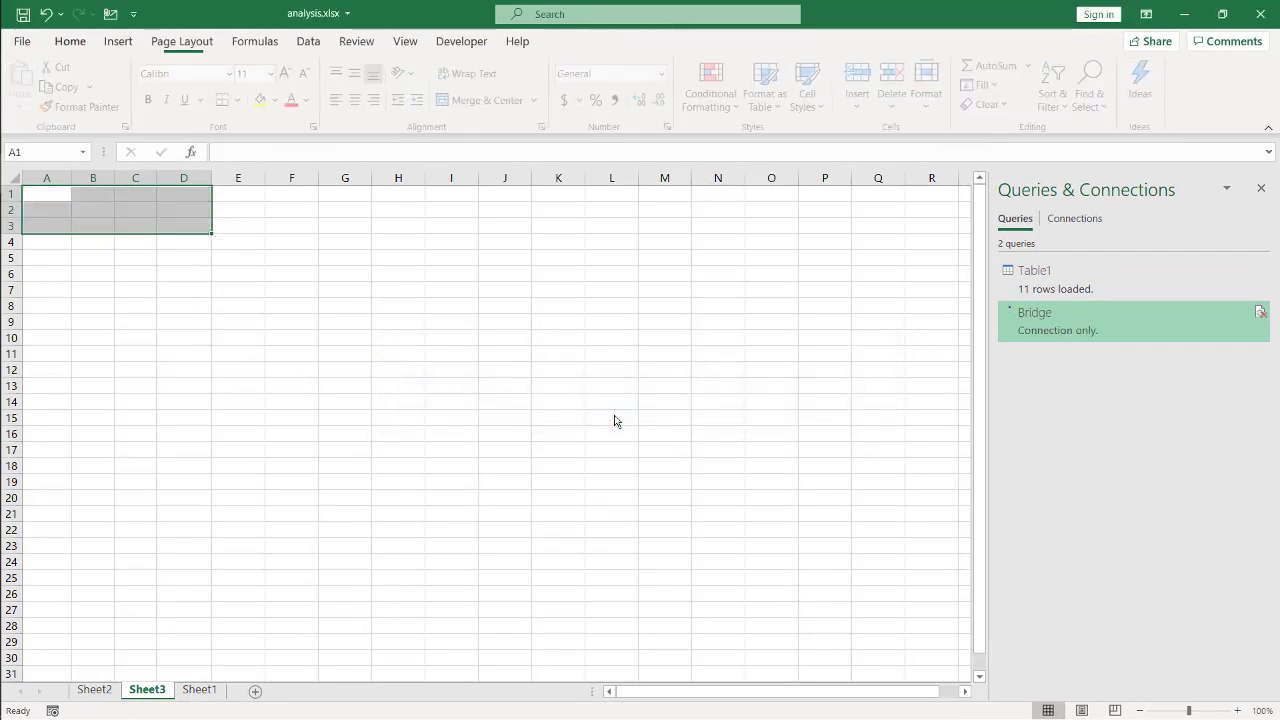
- Go to Sheet1, open the Table1 query for editing and select its Filtered Rows step
left_click(95, 690)
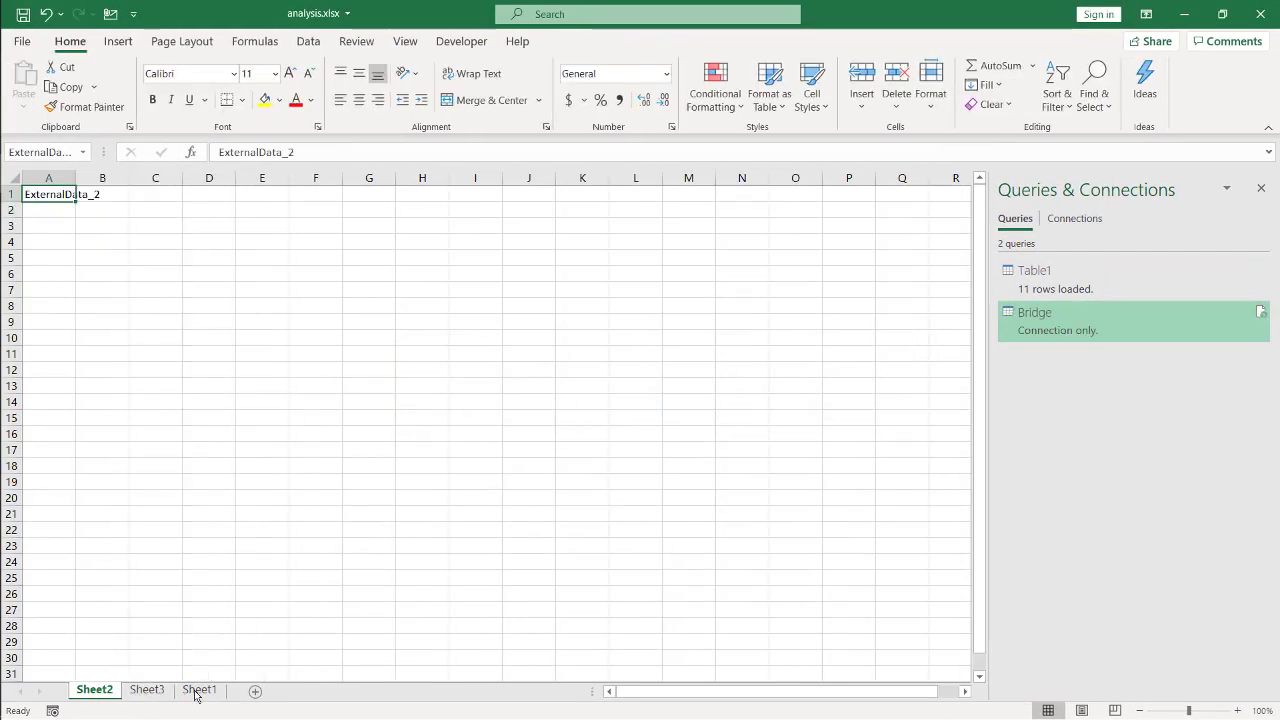
left_click(199, 690)
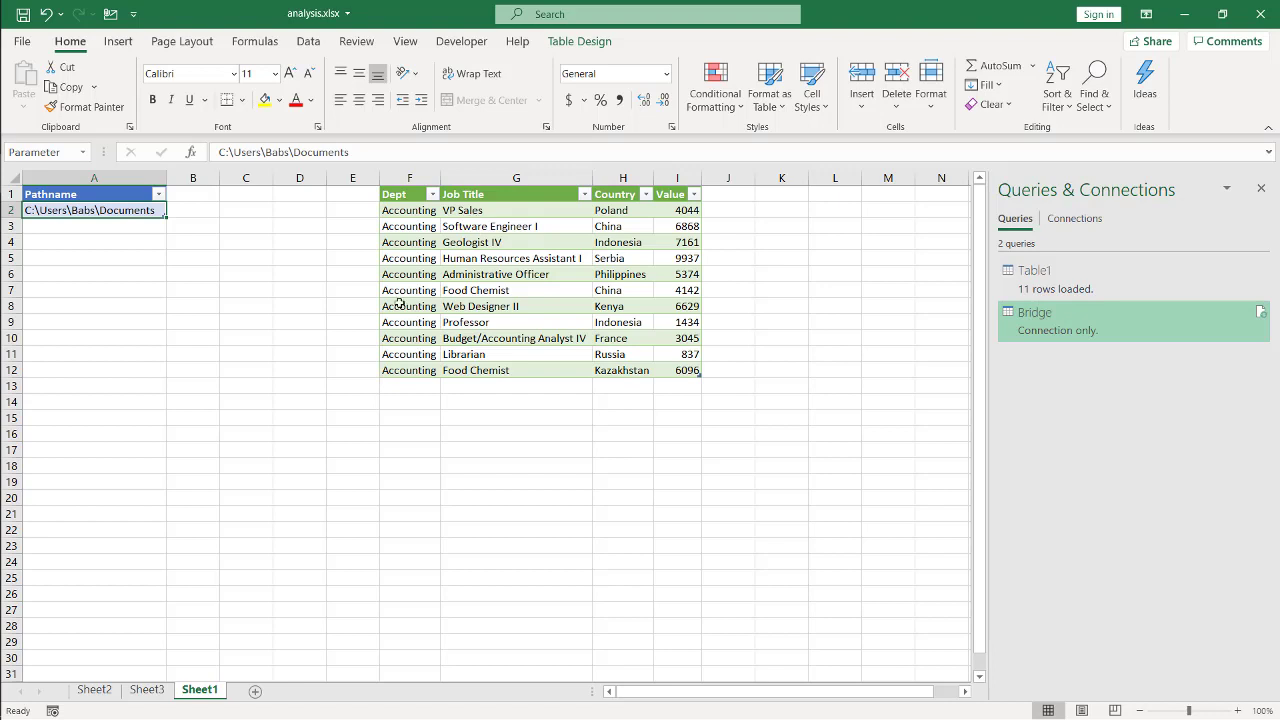
left_click(1063, 279)
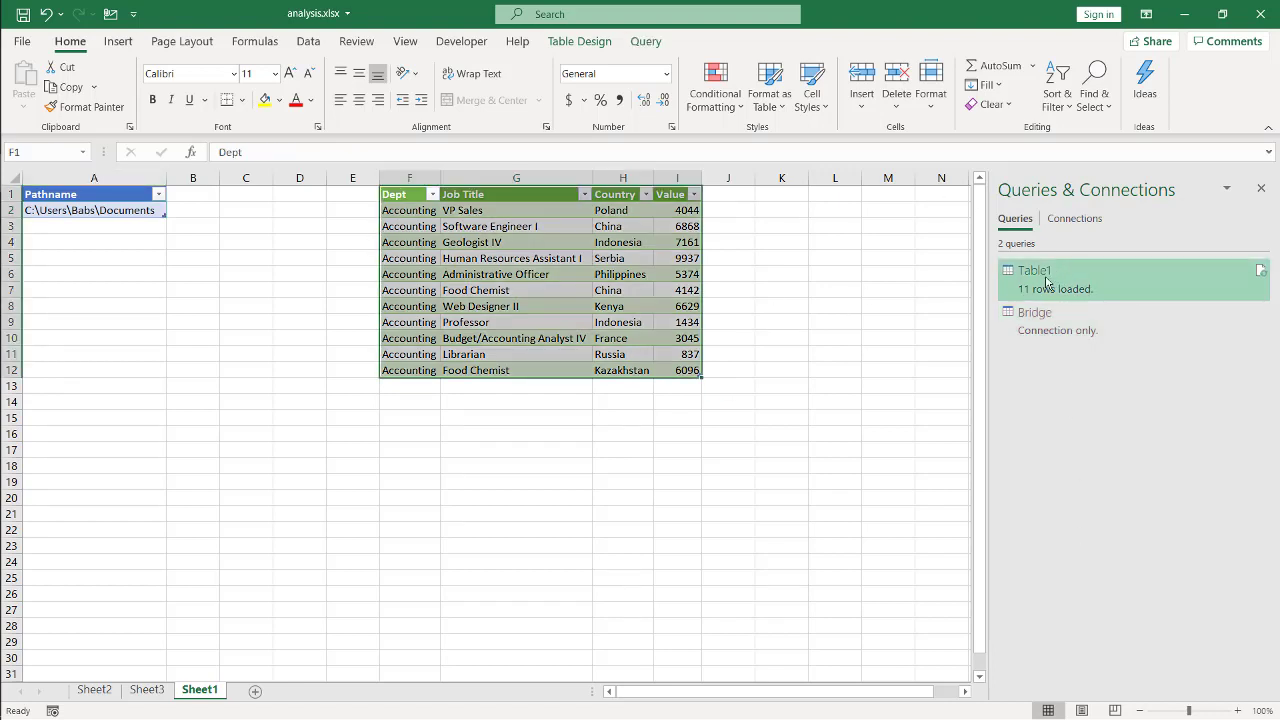
mouse_move(1089, 281)
double_click(1052, 288)
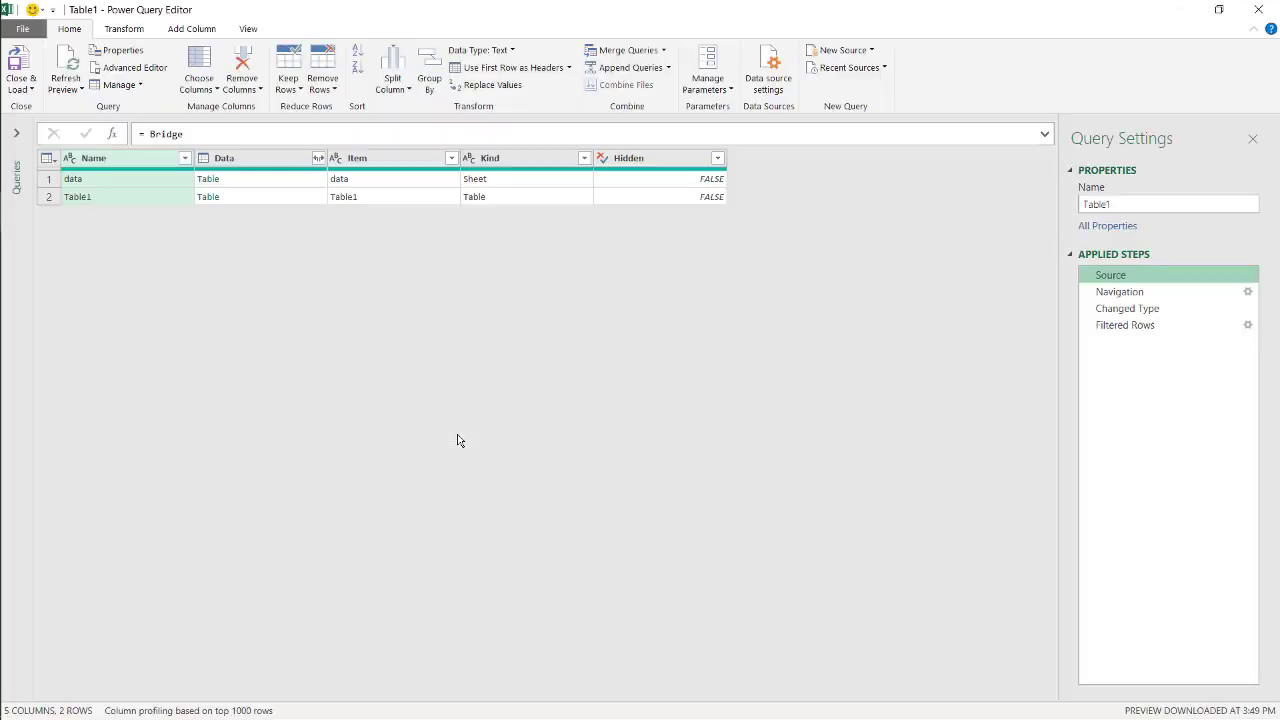
left_click(1122, 325)
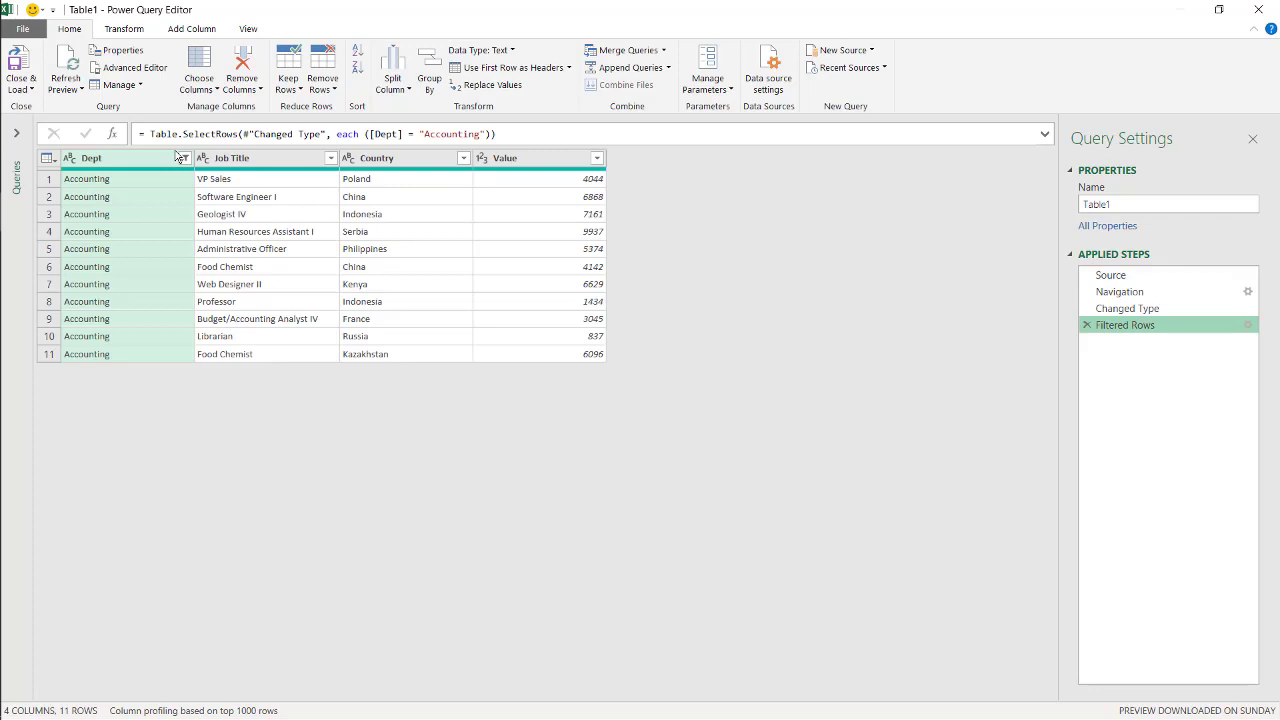
- Filter Table1's Dept column to Engineering only, instead of Accounting, and load the result to the worksheet
left_click(185, 160)
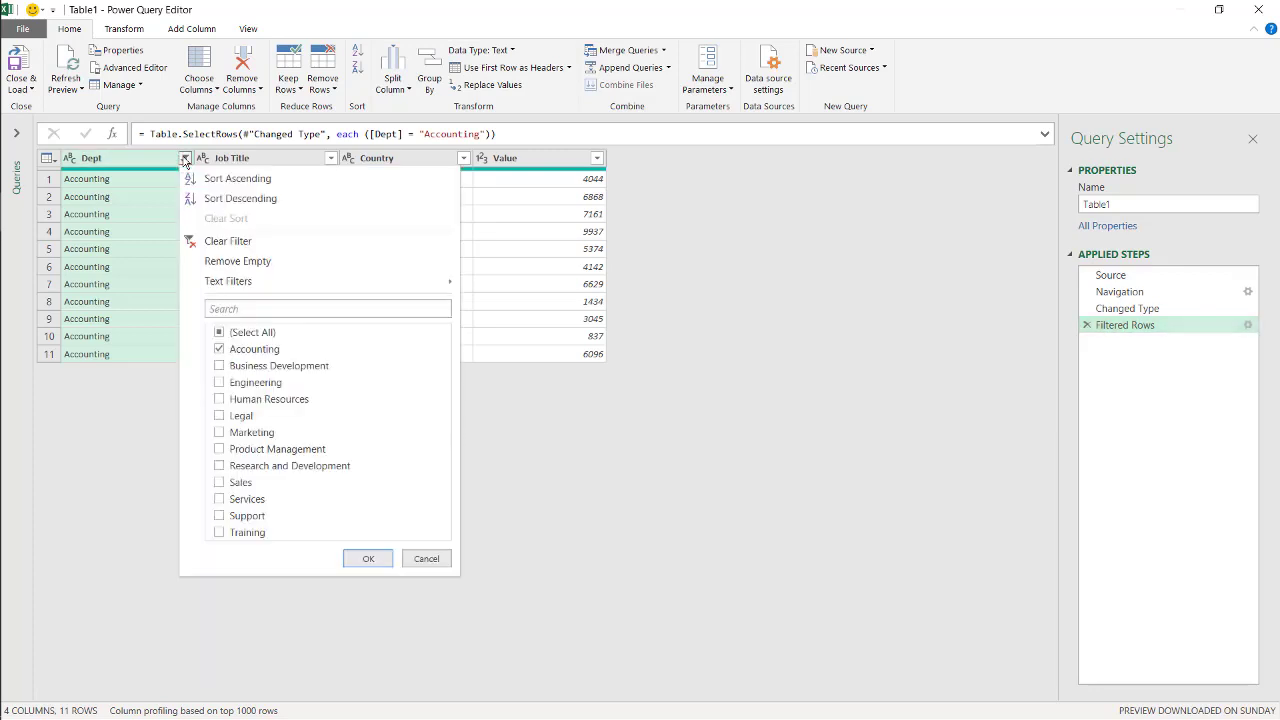
left_click(219, 349)
left_click(220, 383)
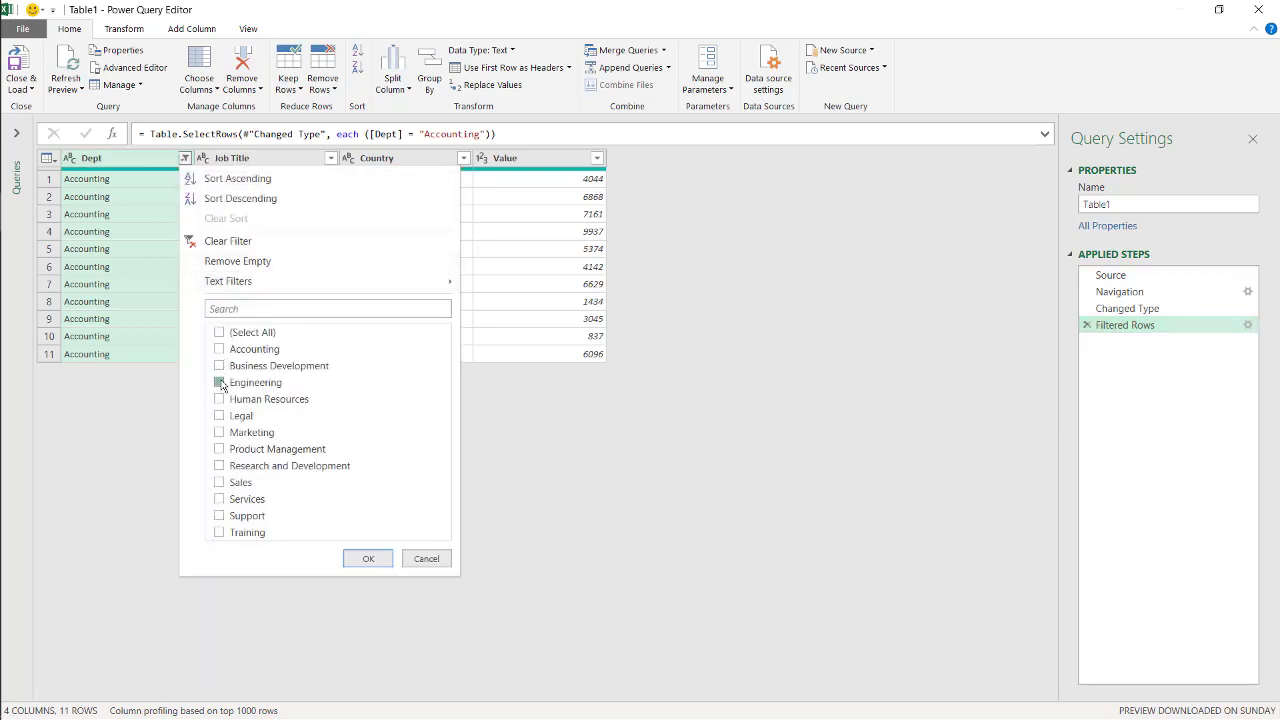
left_click(366, 558)
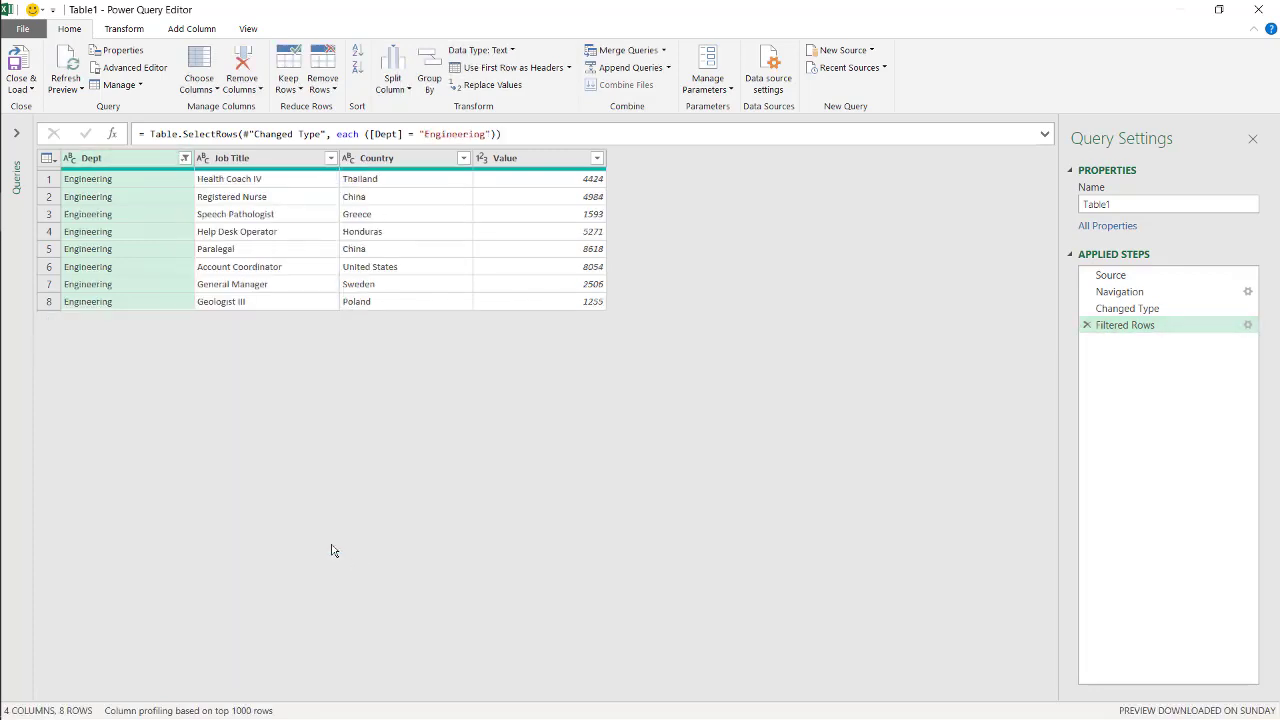
left_click(22, 64)
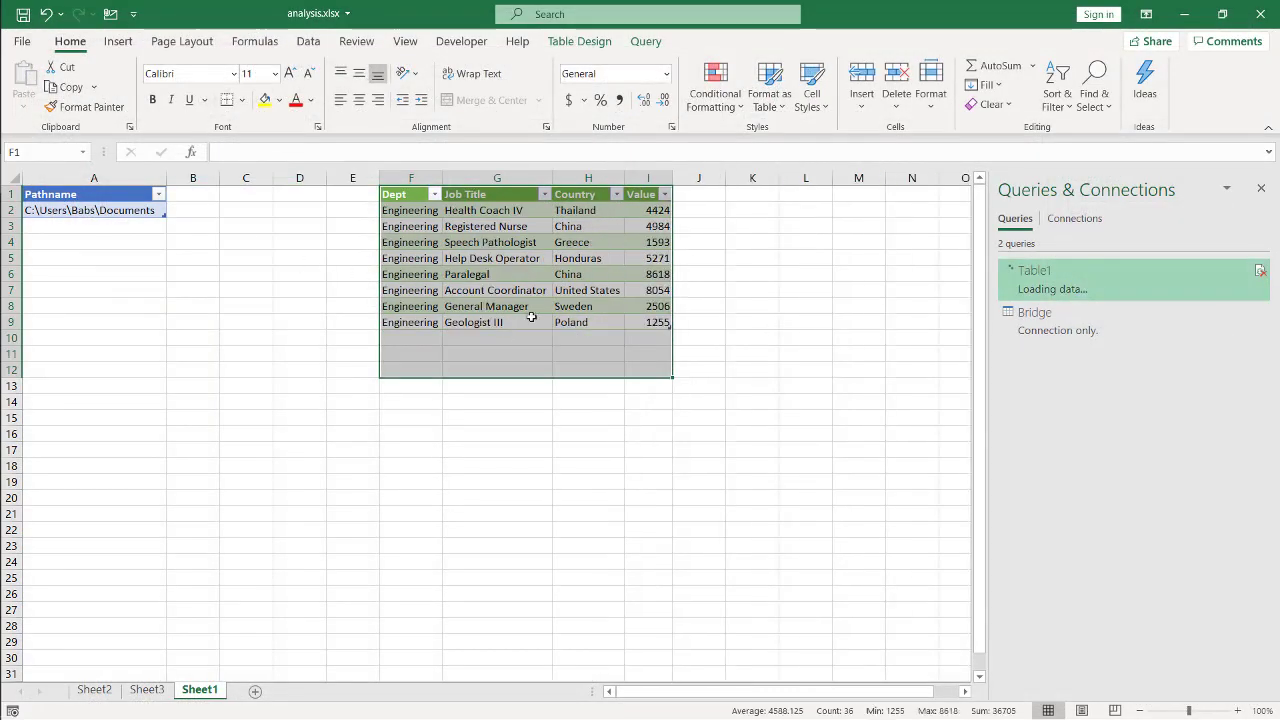
left_click(246, 339)
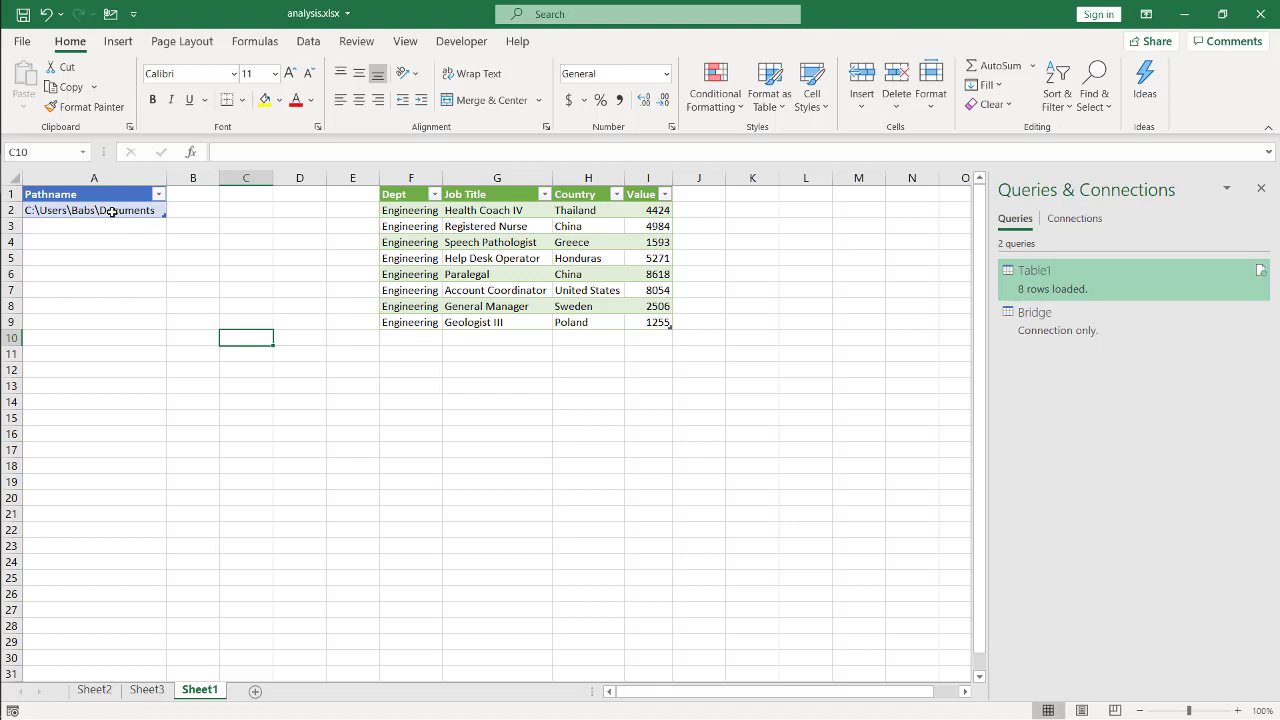
left_click(109, 212)
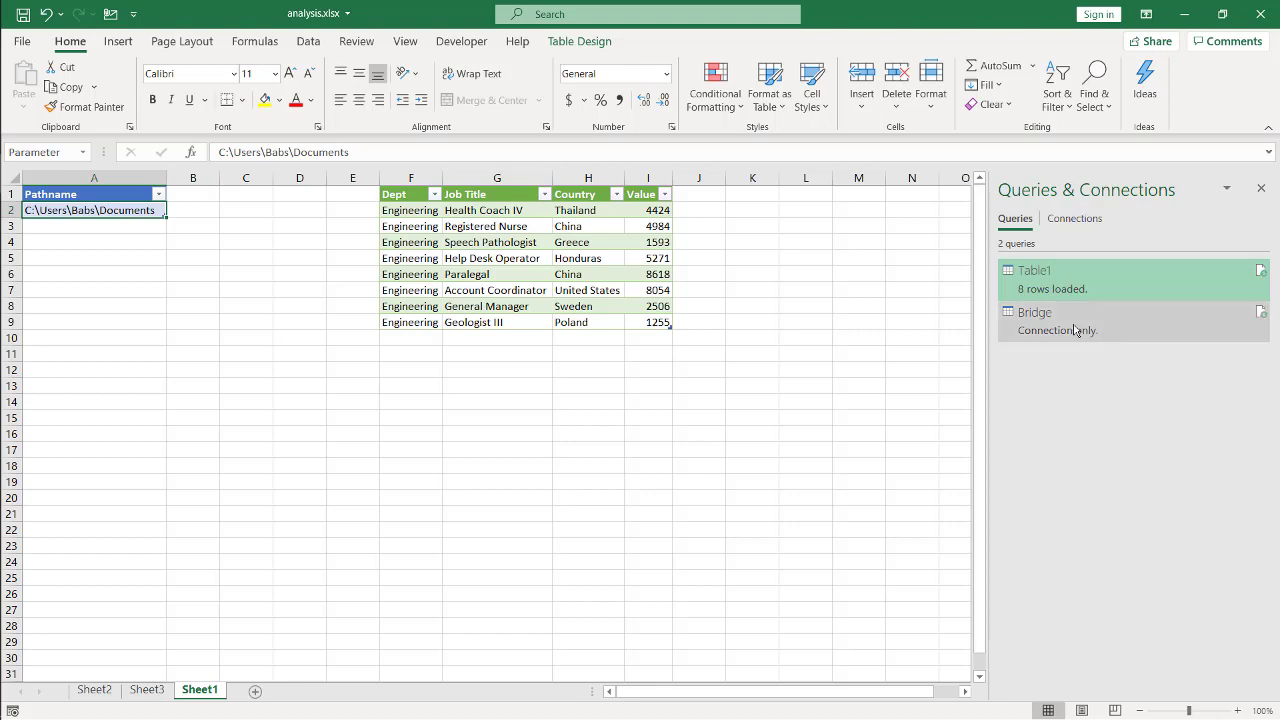
mouse_move(1090, 334)
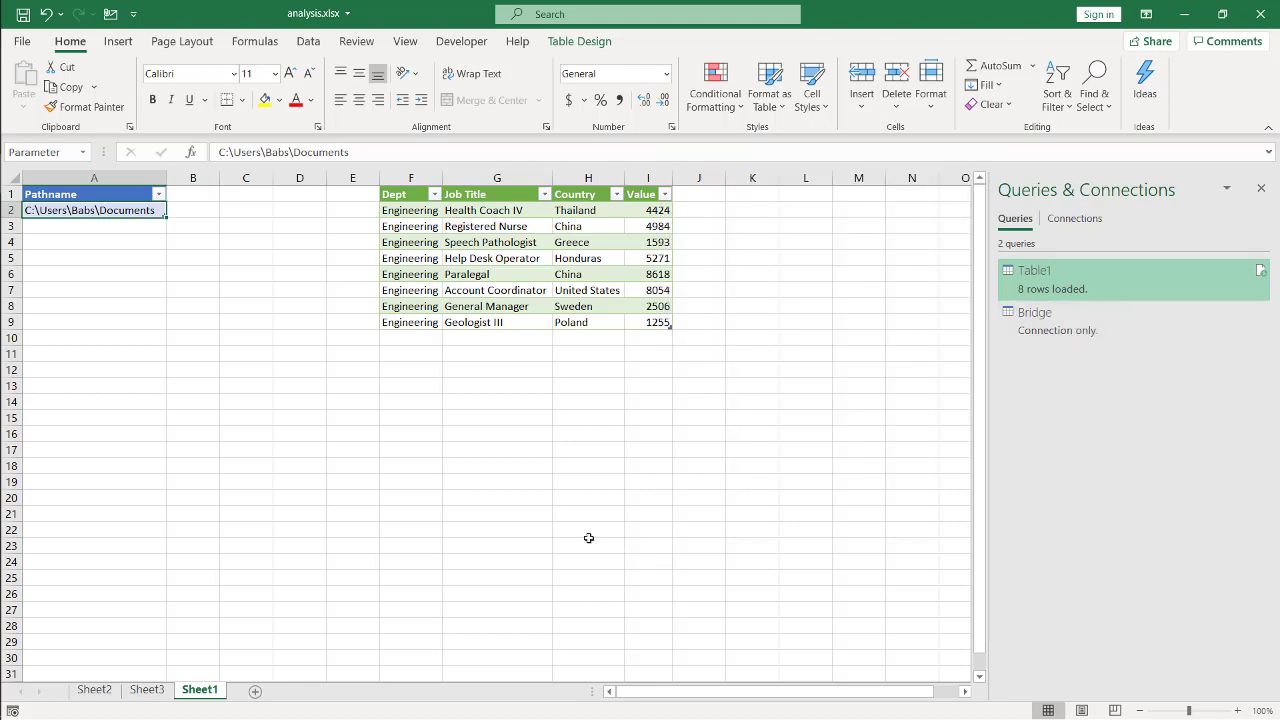